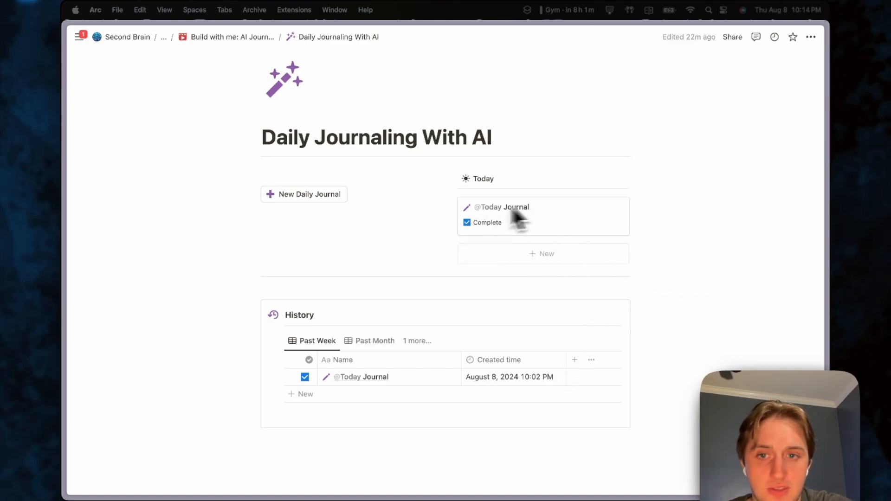
Open today's journal entry from the Daily Journaling With AI dashboard and read through its AI feedback properties
scroll(438, 208, "up", 1)
left_click(372, 233)
scroll(360, 239, "up", 1)
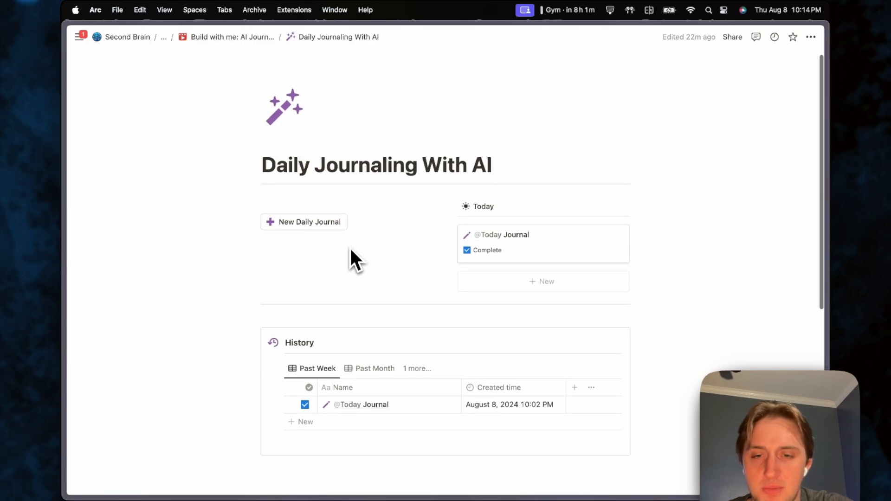
scroll(351, 247, "down", 1)
scroll(497, 278, "down", 2)
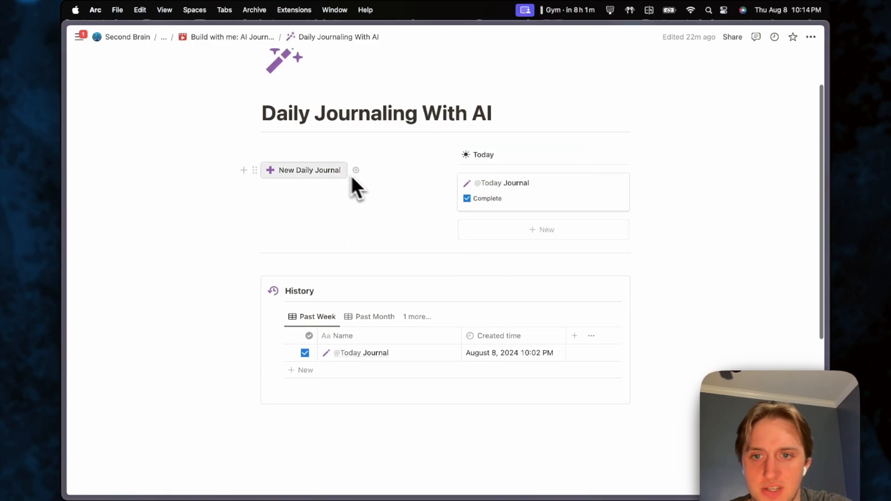
left_click(521, 203)
scroll(464, 337, "down", 5)
scroll(457, 331, "down", 4)
scroll(468, 273, "up", 6)
scroll(463, 263, "up", 1)
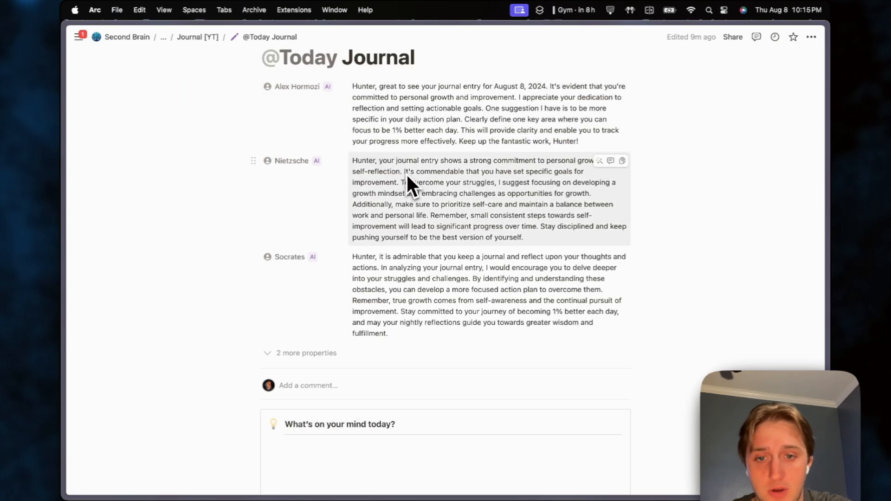
Review the three writing prompt sections in today's journal entry and mark the entry as complete
scroll(408, 178, "down", 6)
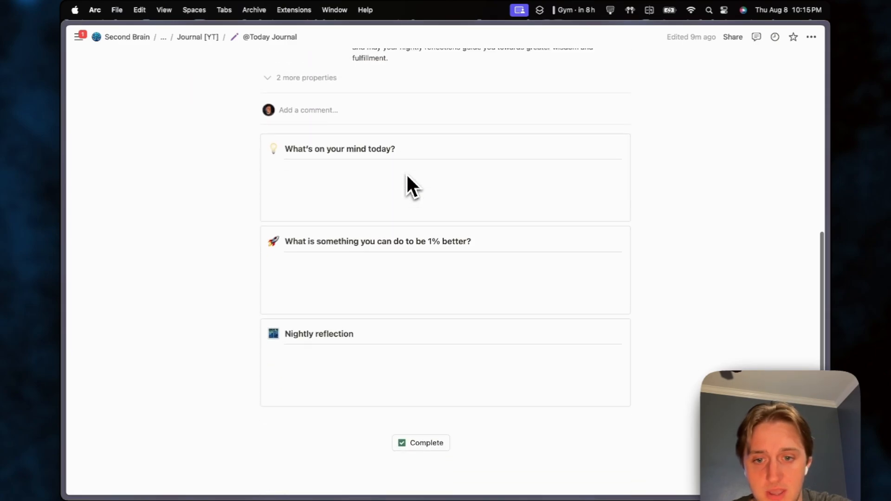
scroll(413, 195, "up", 3)
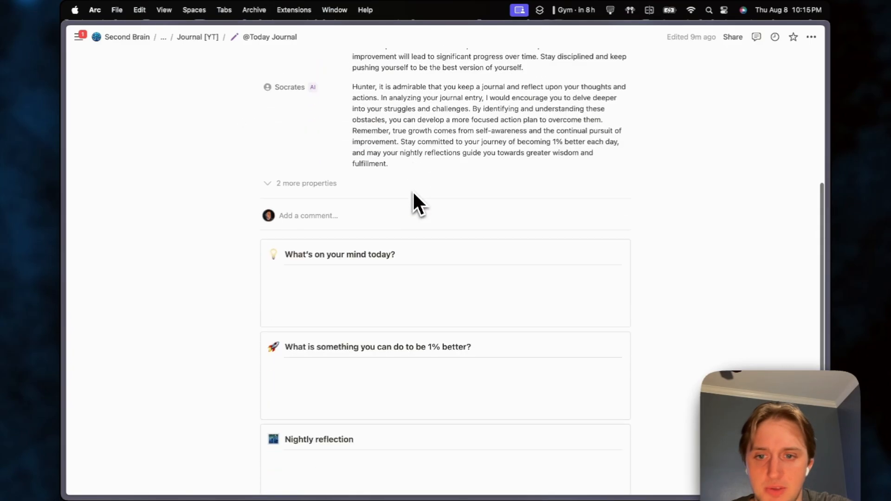
scroll(415, 203, "down", 4)
left_click(448, 102)
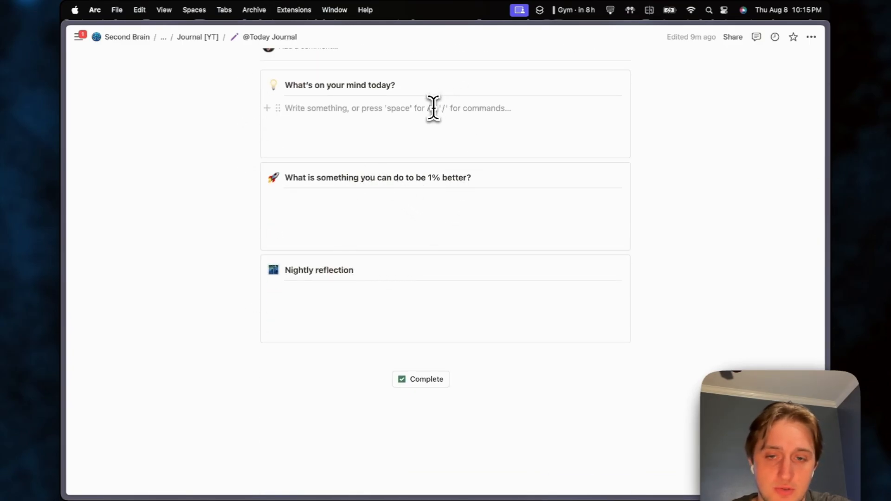
scroll(450, 173, "up", 6)
scroll(450, 175, "down", 3)
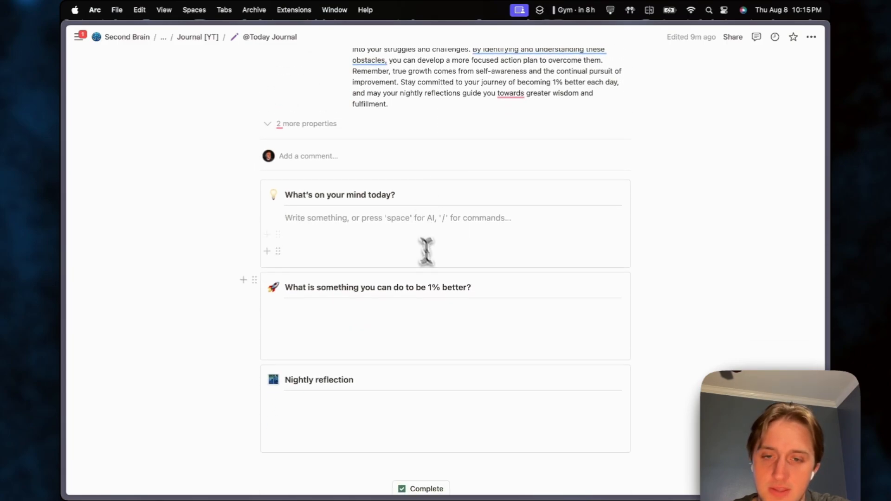
scroll(456, 243, "down", 1)
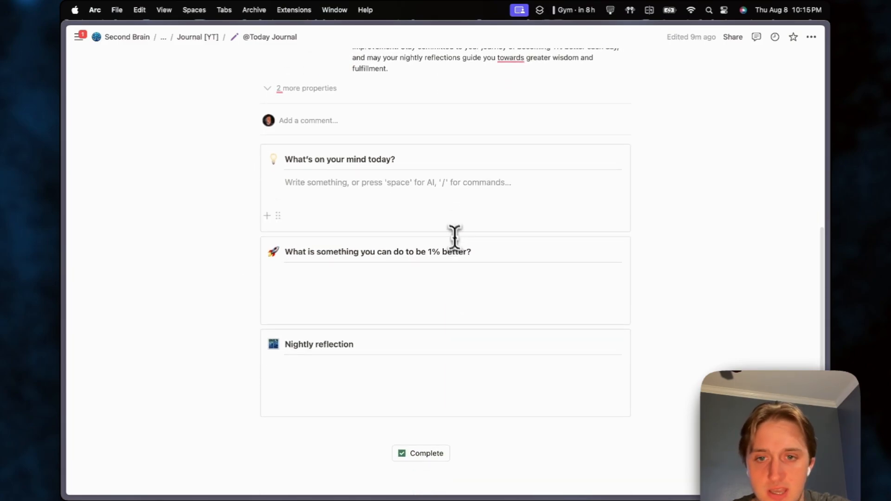
left_click(418, 453)
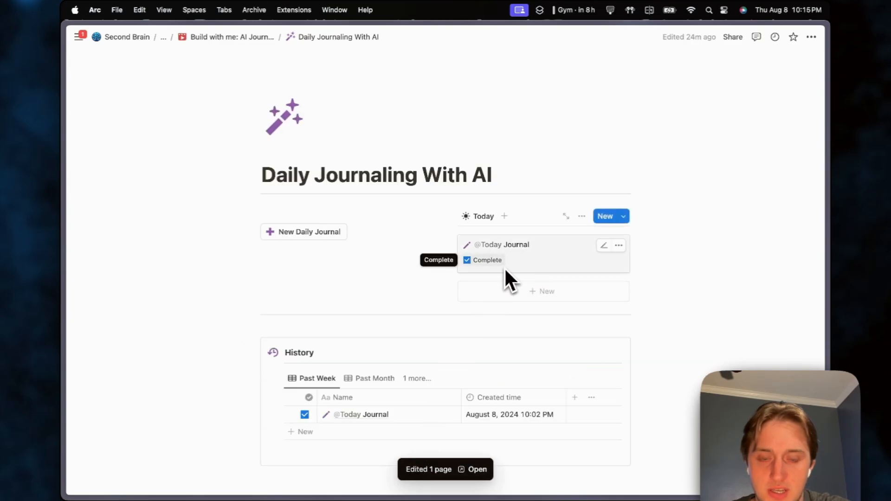
Examine the History section's Past Month view and its list of views, and return to the Past Week view
scroll(478, 335, "down", 2)
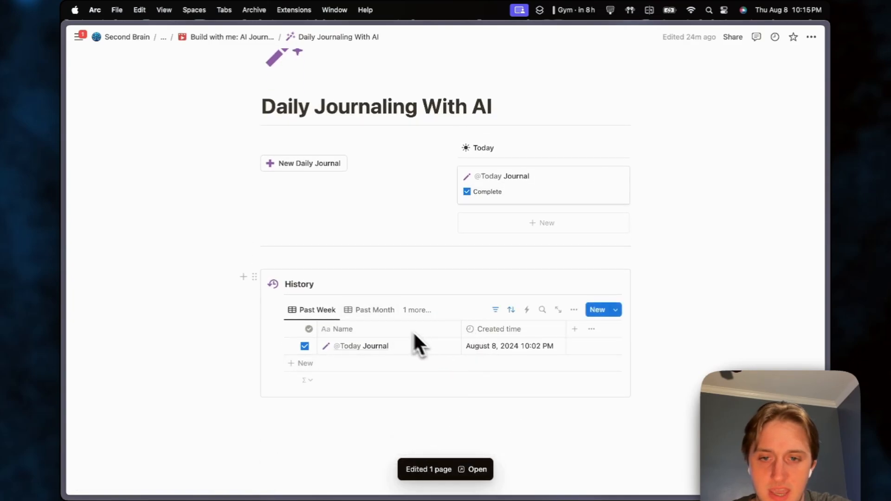
left_click(360, 313)
left_click(418, 310)
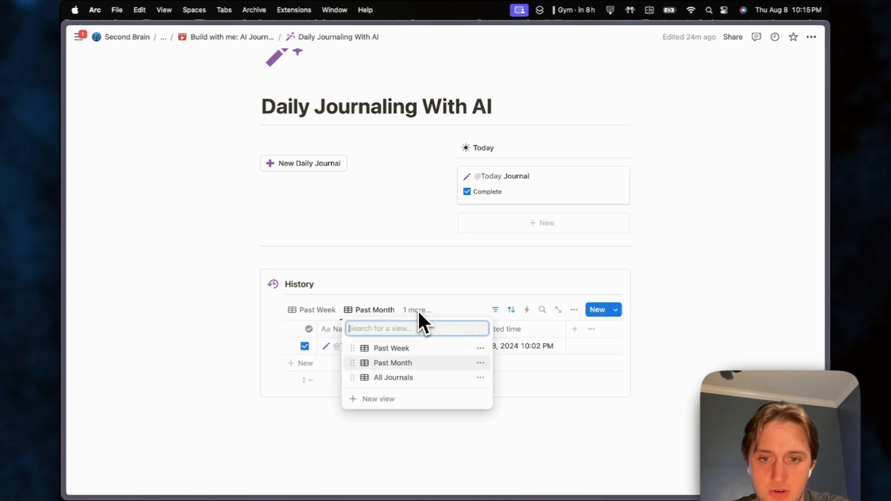
left_click(310, 317)
left_click(310, 317)
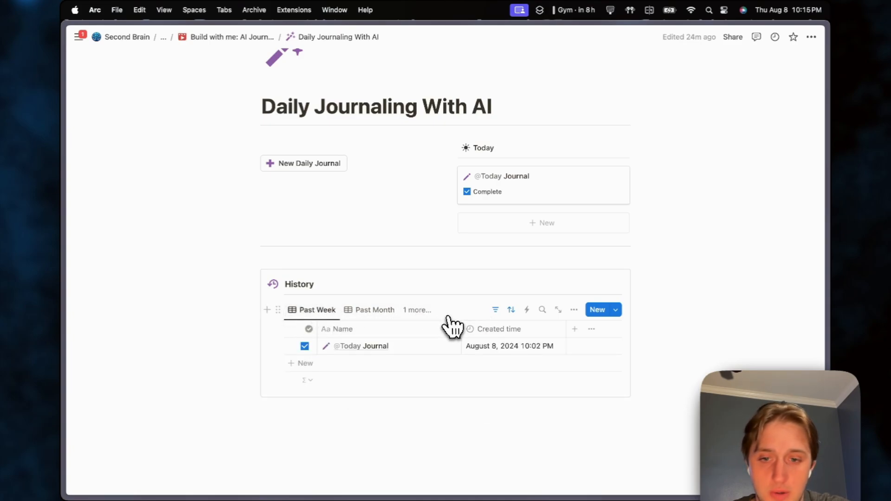
scroll(452, 327, "up", 2)
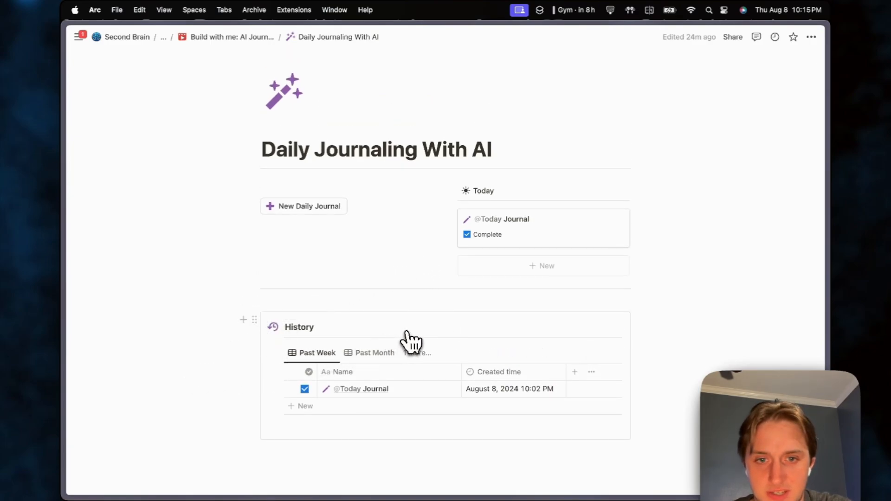
Open the blank Daily Journal With AI page and delete the divider under its title
left_click(228, 37)
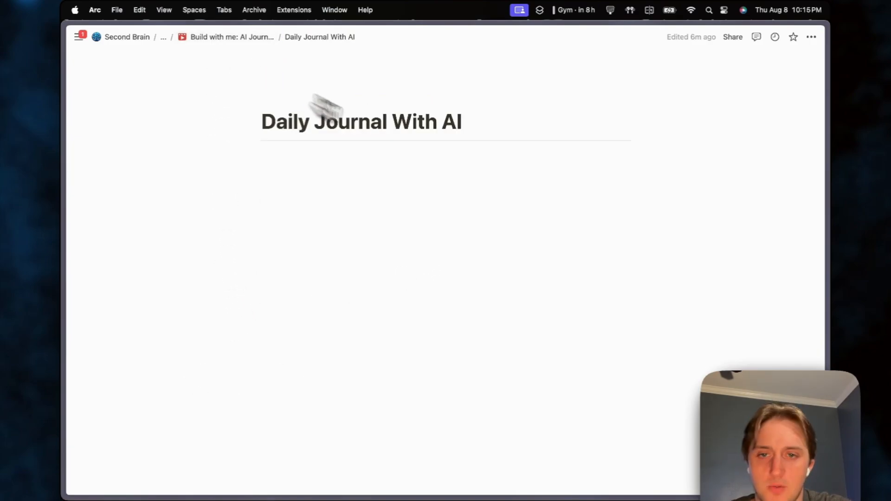
left_click(255, 142)
key("BackSpace")
Clear the page title and re-enter it as "Daily Journal With AI"
left_click(482, 123)
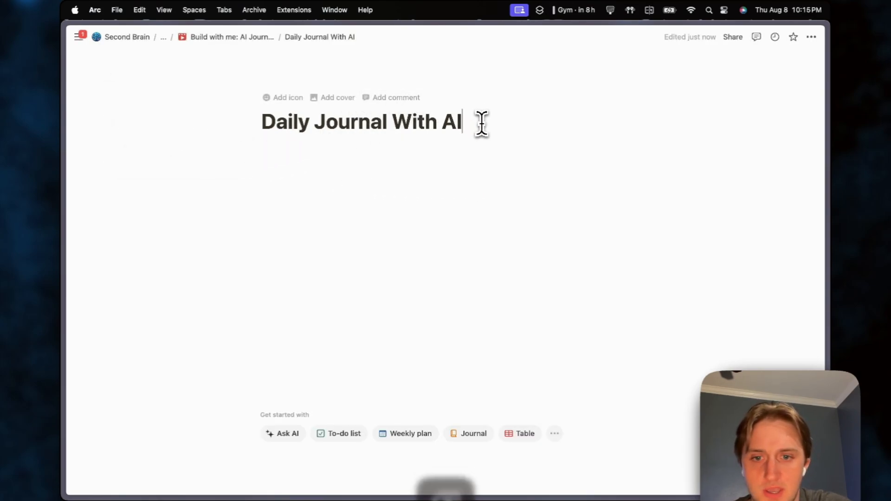
key("super+BackSpace")
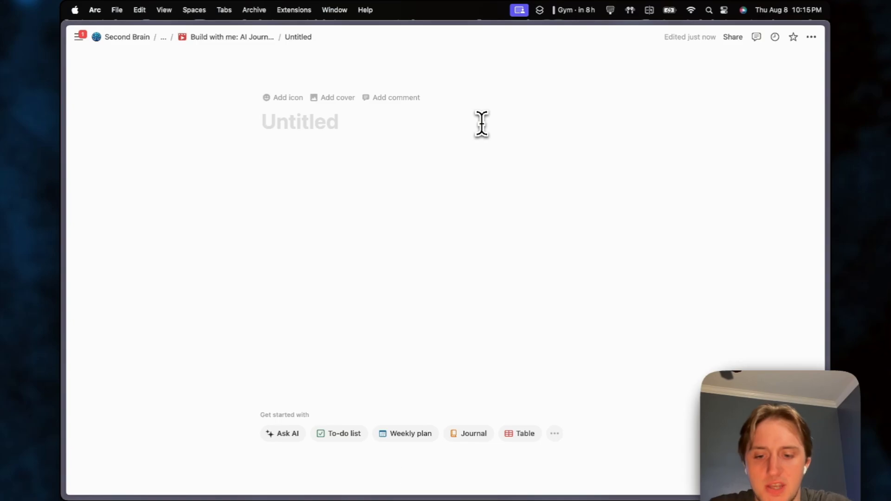
type("Daily Journal")
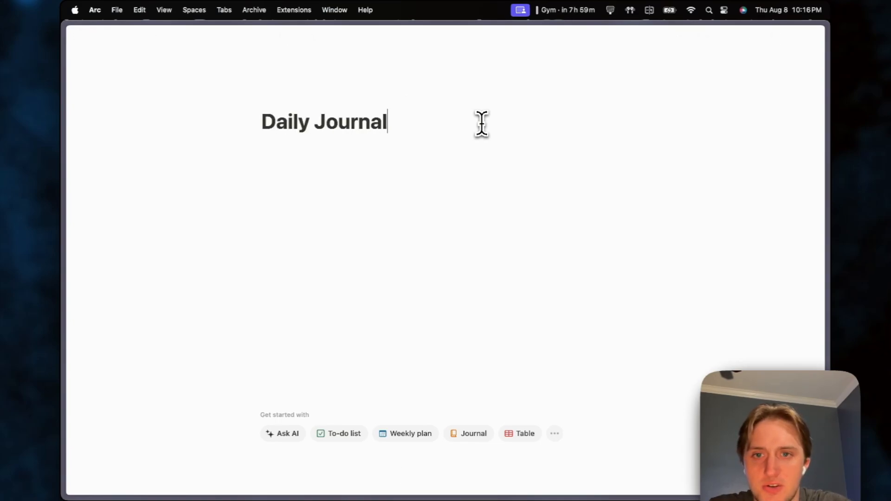
type(" with")
key("alt+BackSpace")
type("With AI")
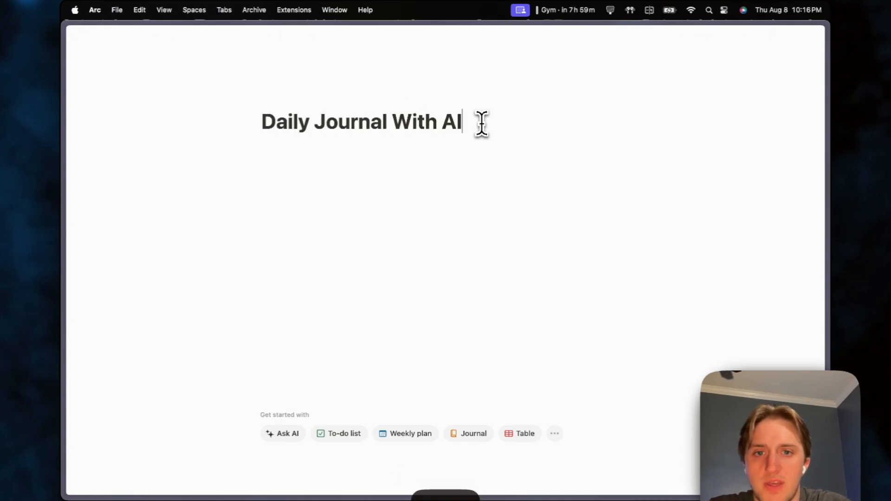
Insert a divider beneath the page title and add fourteen blank lines below it
left_click(408, 157)
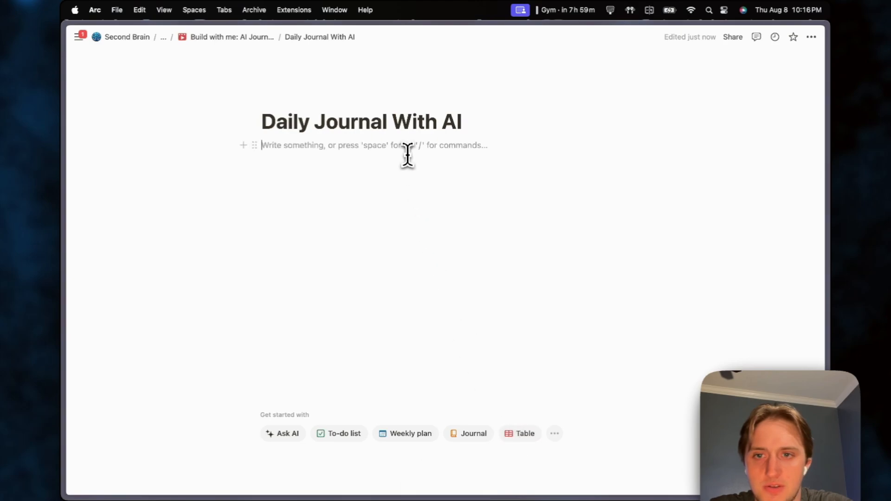
type("/di")
key("Return")
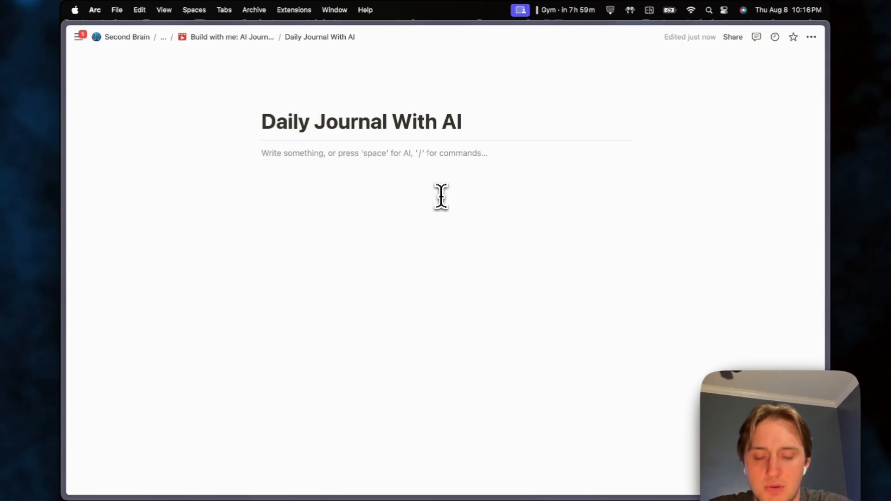
key("Return")
key("Return")
key("Return")
key("Return")
key("Return")
key("Return")
key("Return")
key("Return")
key("Return")
key("Return")
key("Return")
key("Return")
key("Return")
key("Return")
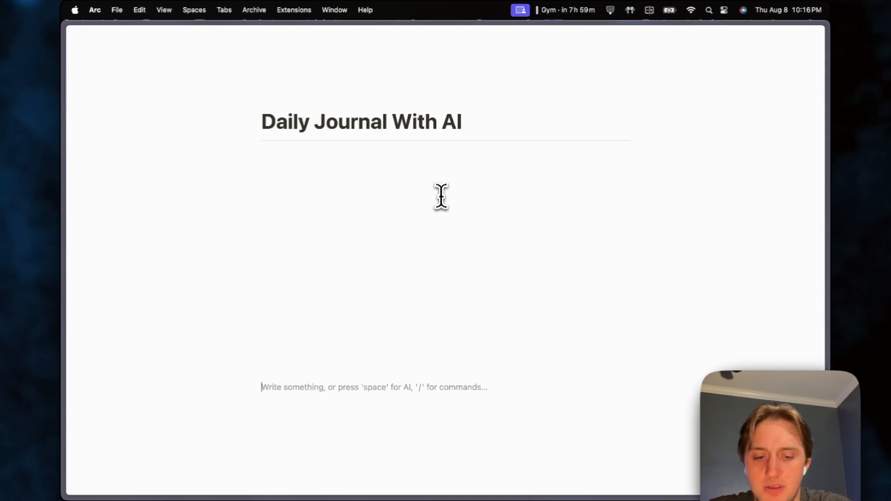
Add a toggle named "Back-end" below the blank lines
type("/tog")
key("Return")
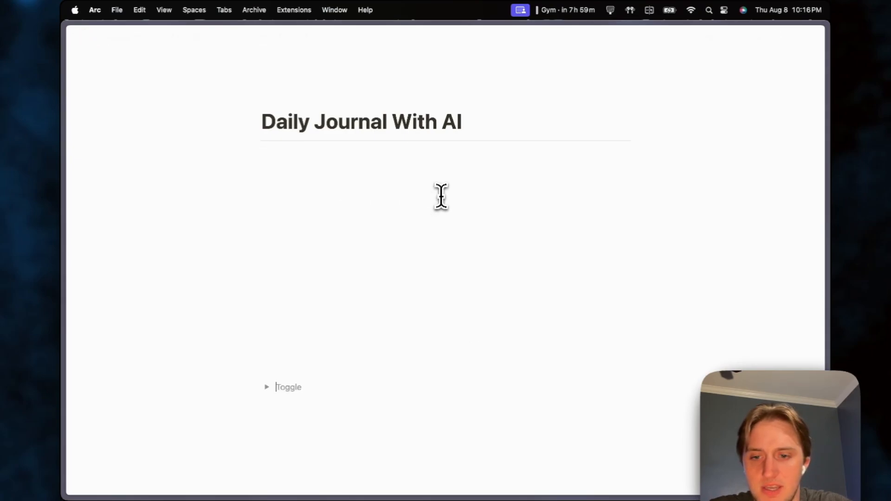
type("Back")
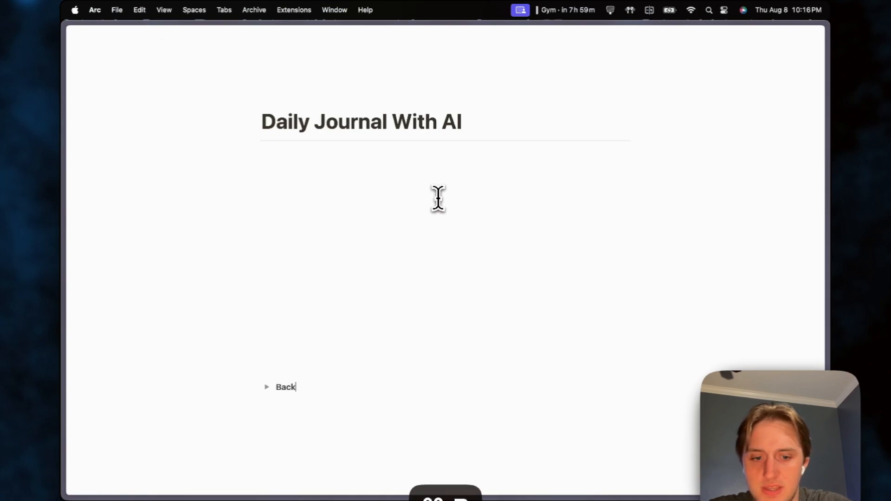
type("-end")
Create a subpage titled "Daily Journal [YT]" inside the Back-end toggle and turn it into a blank table database
left_click(267, 388)
left_click(294, 405)
type("/pa")
key("Return")
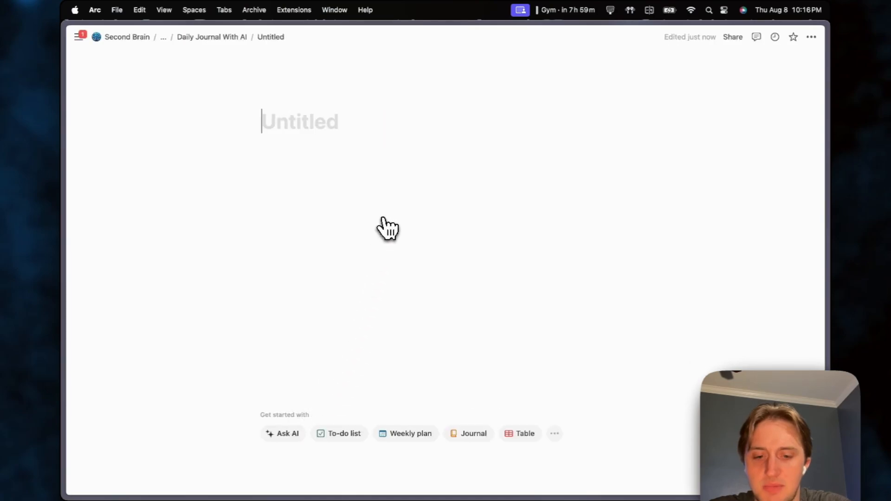
type("Daily Journal")
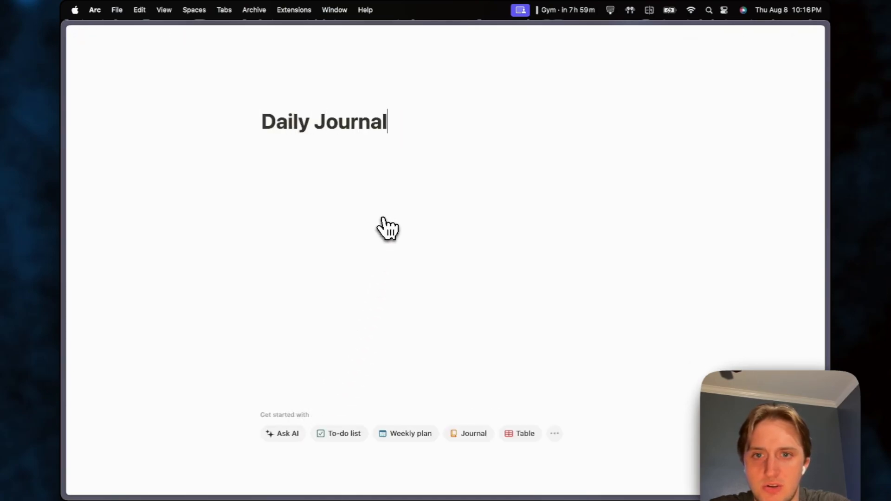
type(" [YT")
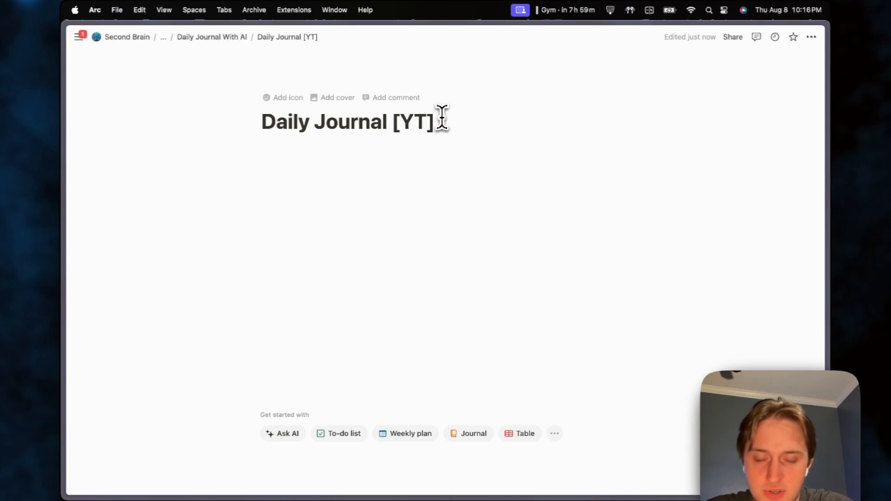
left_click_drag(392, 116, 453, 115)
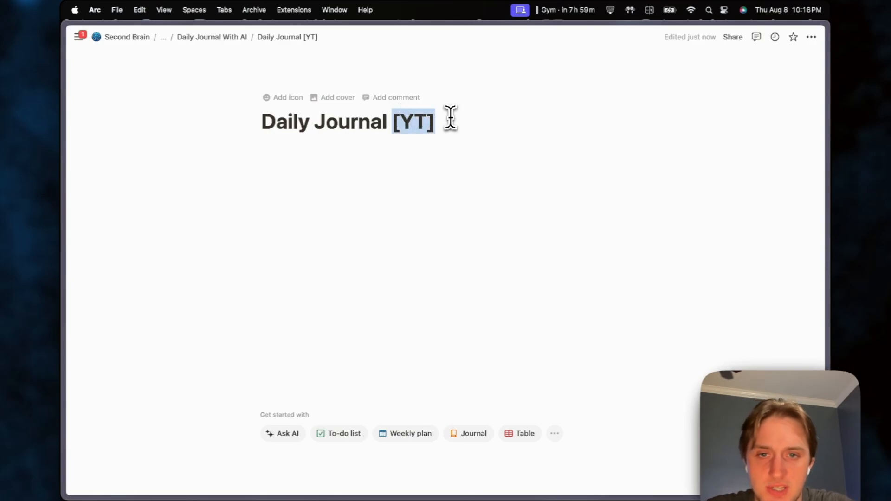
left_click(451, 119)
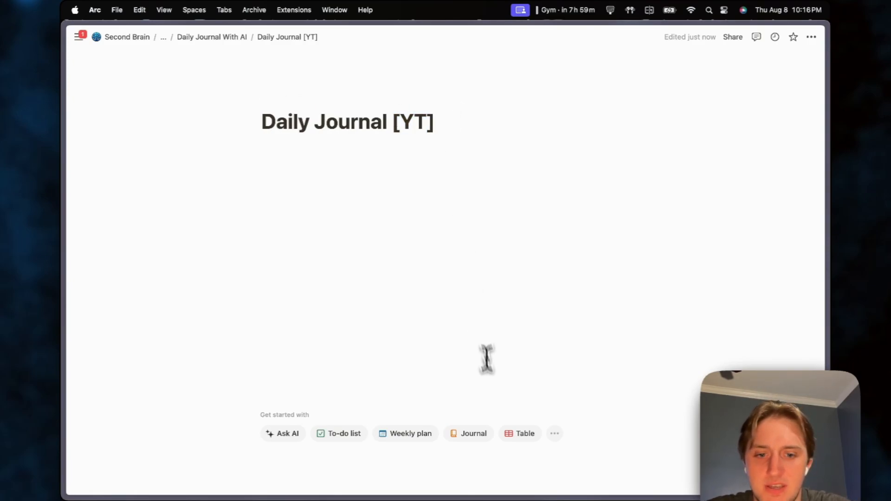
left_click(522, 436)
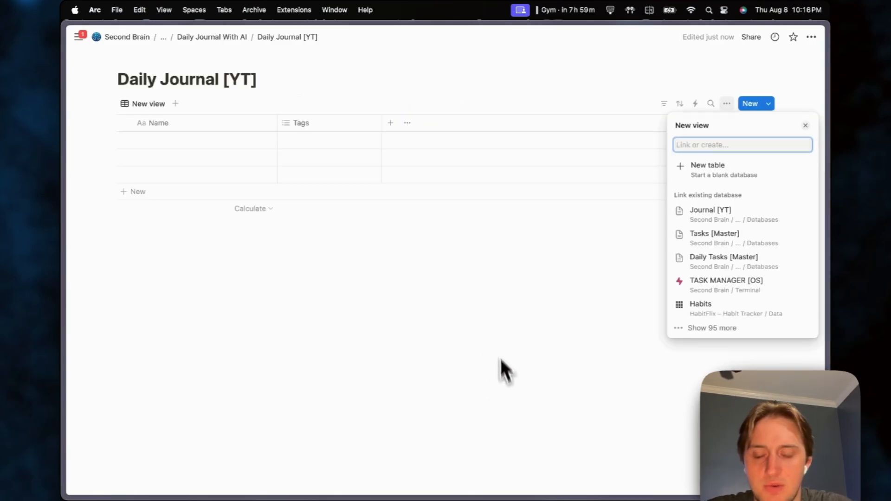
left_click(493, 316)
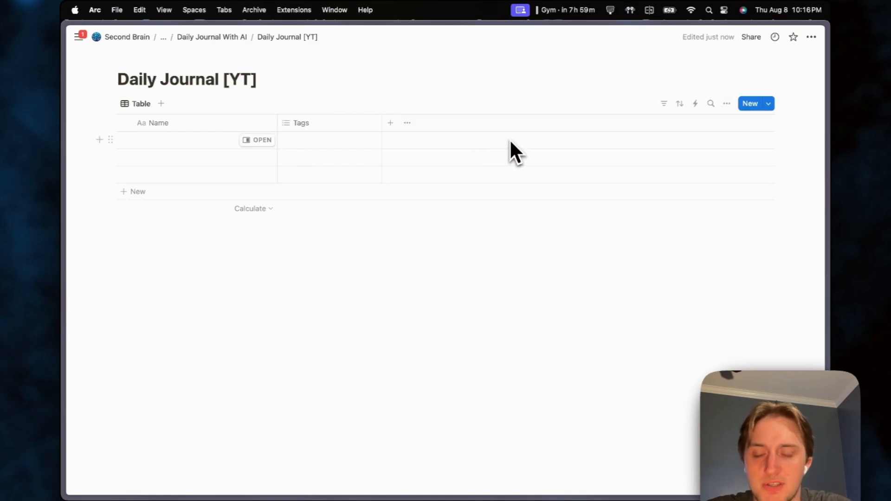
Rename the Tags property to "Complete" and give it a circled check mark icon
left_click(345, 125)
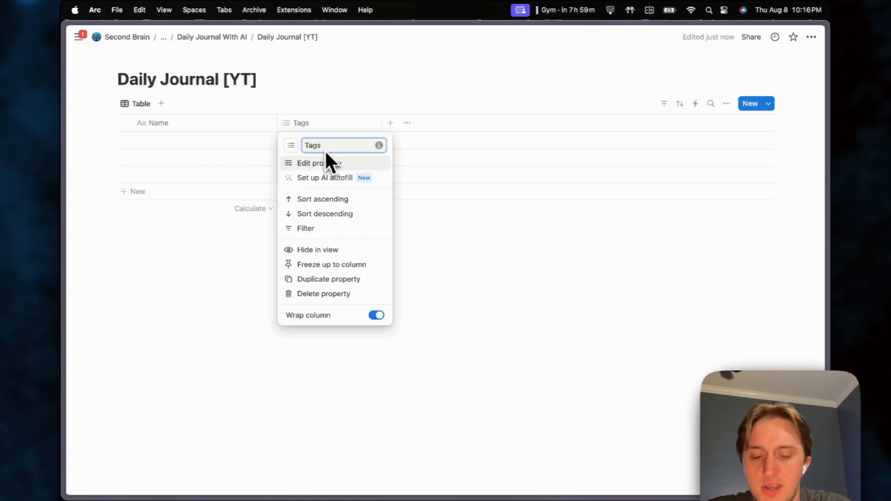
key("BackSpace")
key("BackSpace")
key("BackSpace")
key("BackSpace")
type("Complete")
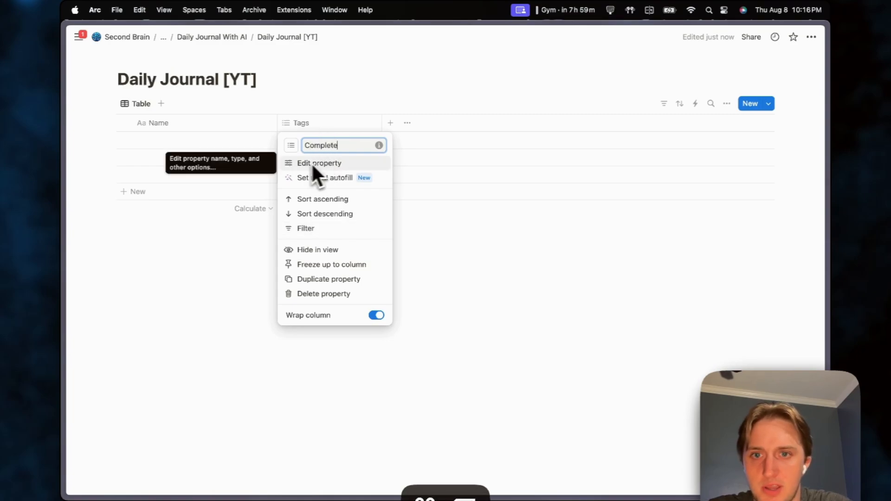
left_click(292, 145)
type("check")
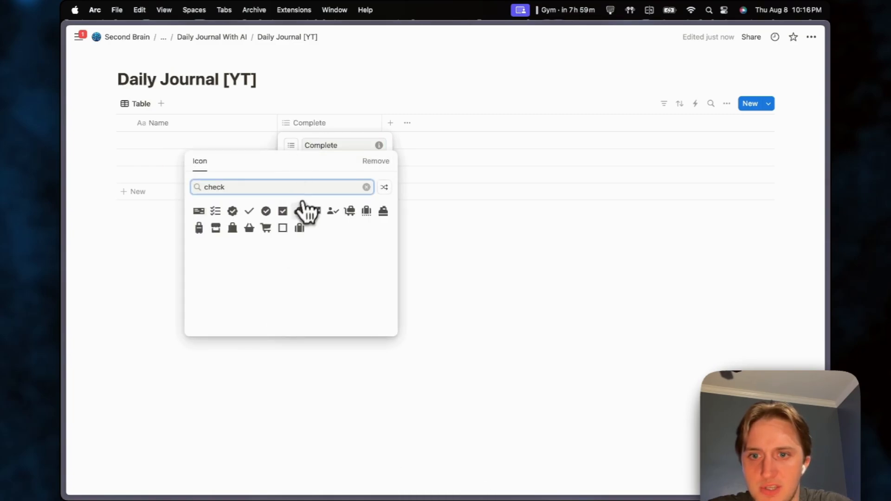
left_click(266, 211)
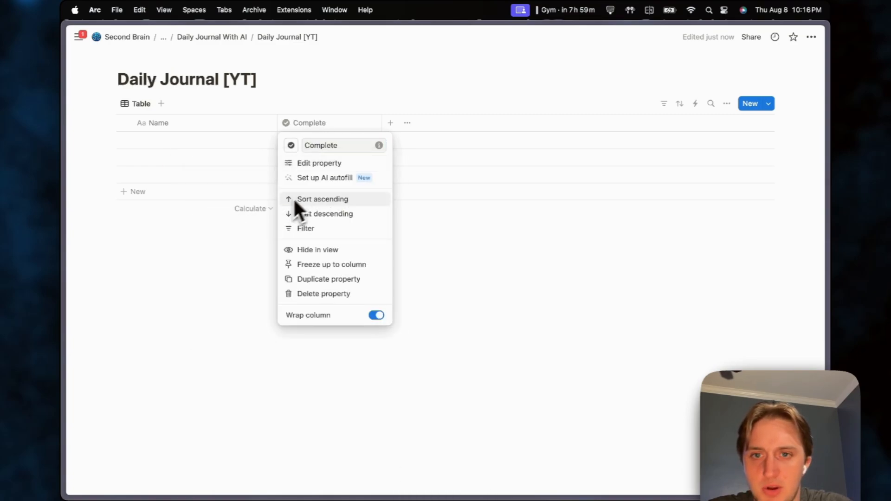
Change the Complete property's type to Checkbox
left_click(334, 165)
left_click(685, 175)
type("check")
left_click(688, 183)
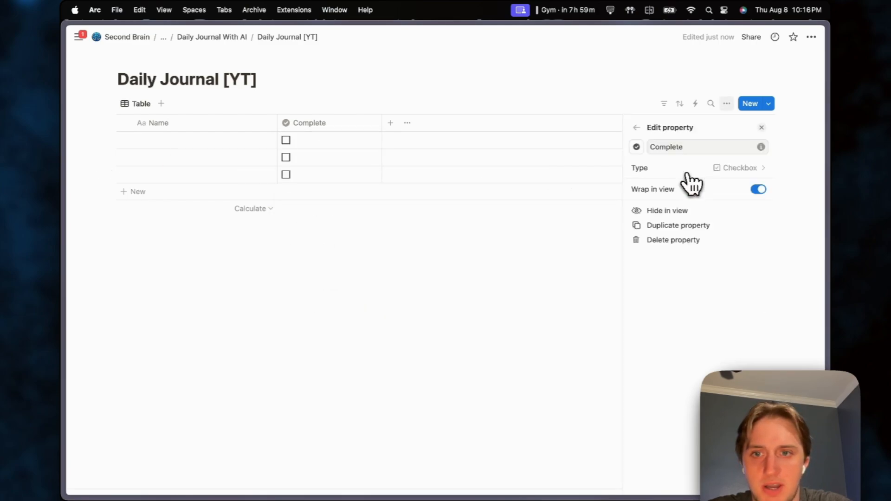
Move the Complete column in front of the Name column and narrow it to its icon
left_click(497, 301)
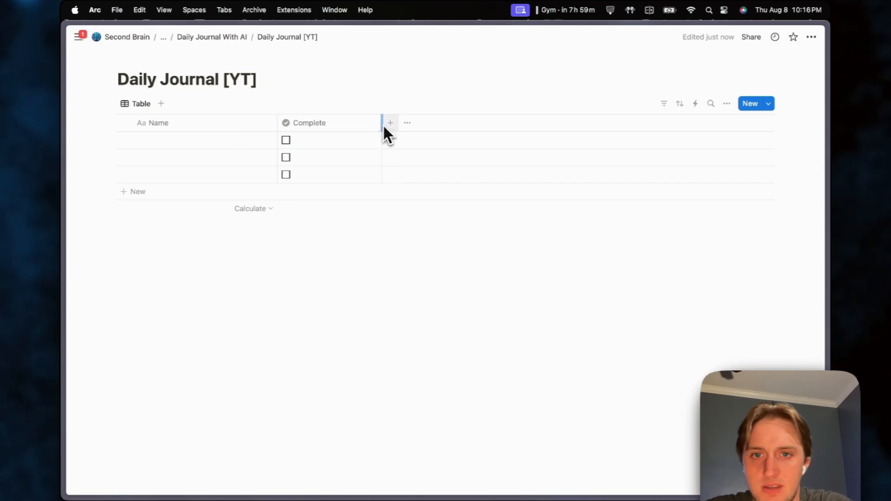
left_click_drag(297, 124, 158, 127)
Add a Created time property and place its column between Complete and Name
left_click(302, 123)
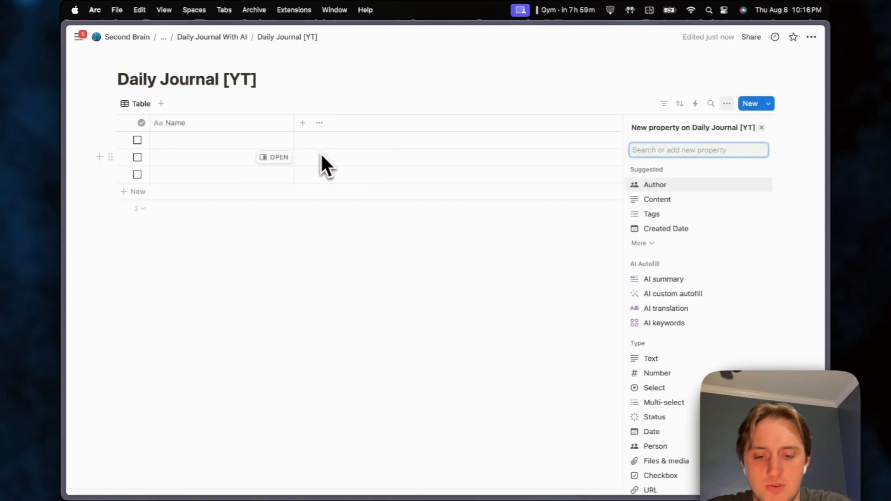
type("create")
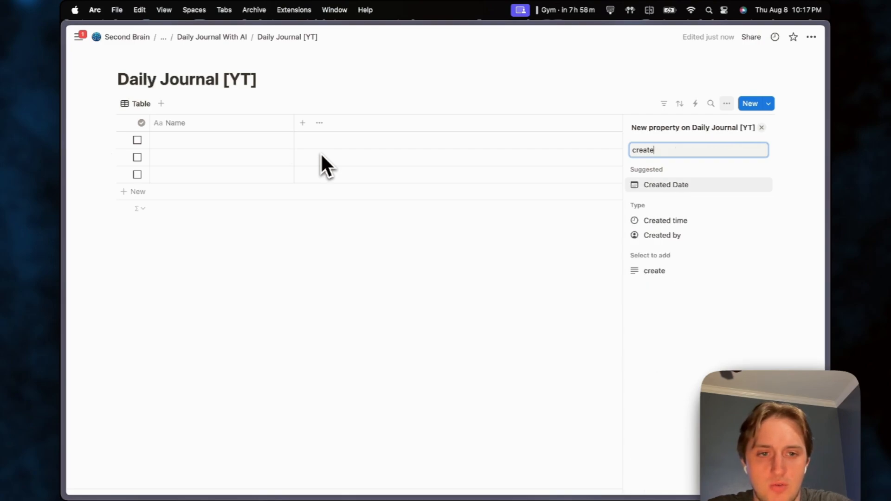
key("Down")
key("Return")
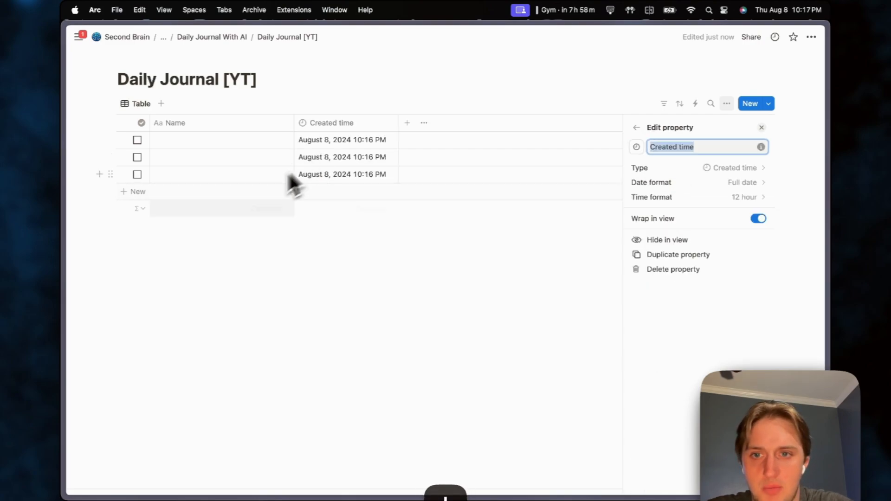
left_click(297, 263)
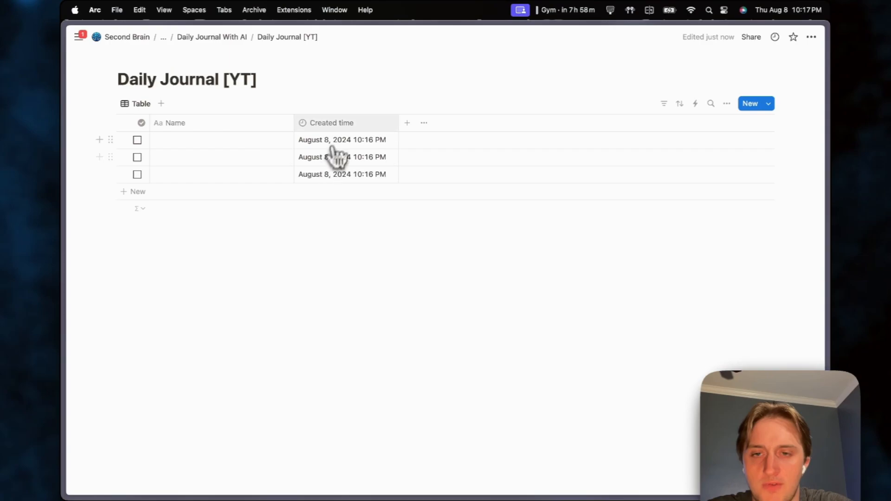
left_click_drag(346, 133, 232, 135)
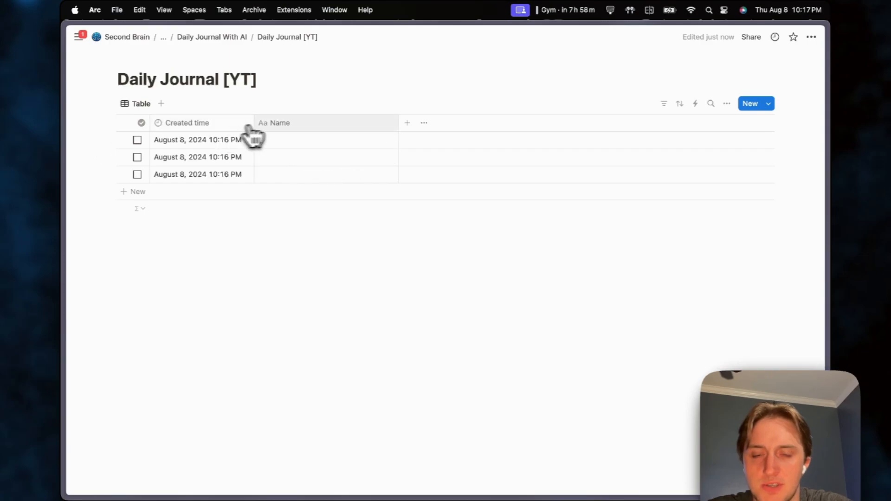
Add an AI custom autofill property after the Name column, leaving its prompt empty
left_click(408, 123)
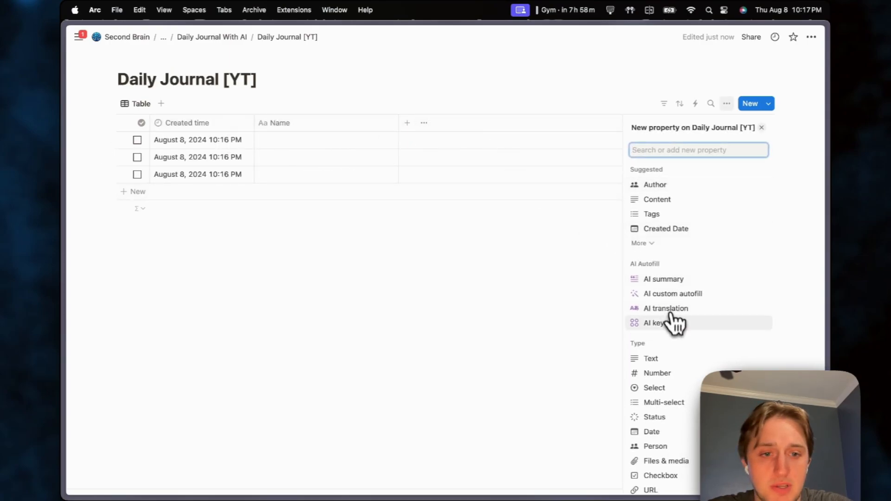
left_click(673, 294)
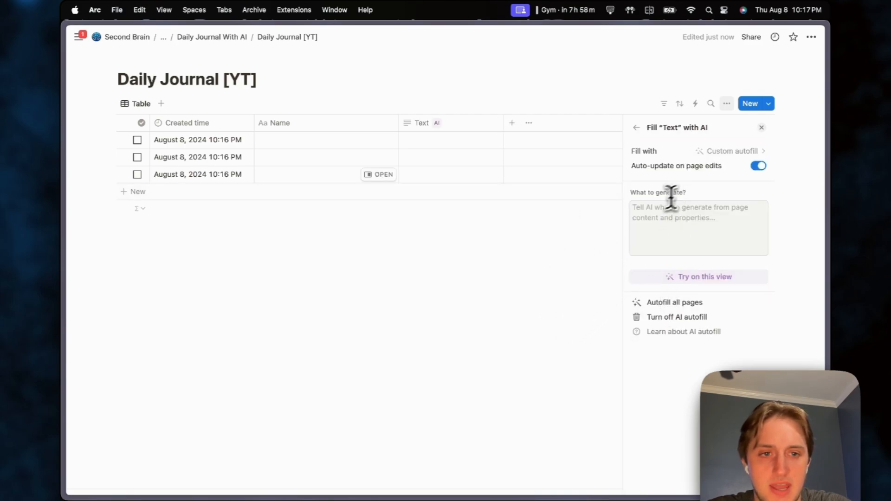
left_click(683, 214)
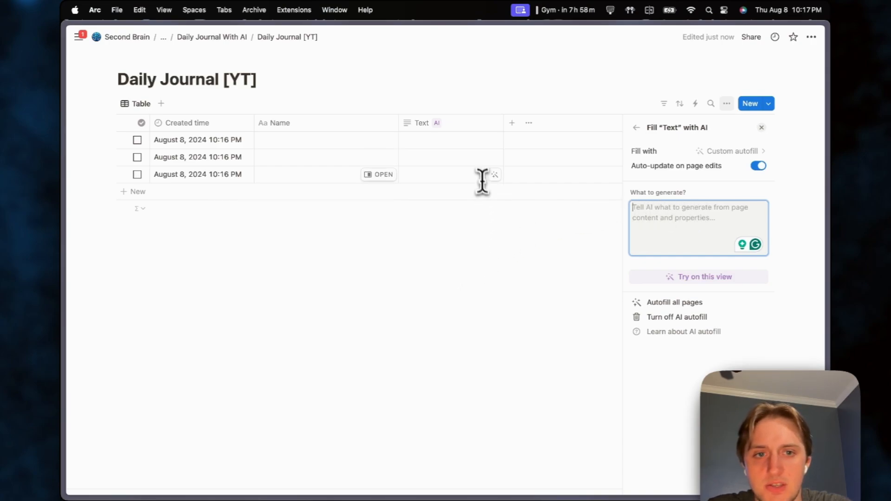
left_click(582, 214)
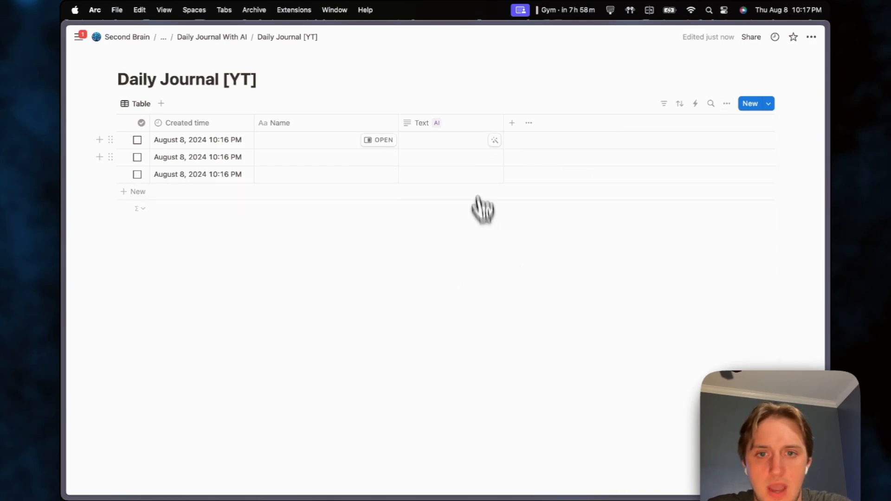
Rename the AI autofill property to "Hormozi" and give it a circled person icon
left_click(465, 122)
key("BackSpace")
key("BackSpace")
key("BackSpace")
key("BackSpace")
type("D")
key("BackSpace")
type("Ho")
key("BackSpace")
key("BackSpace")
type("Ho")
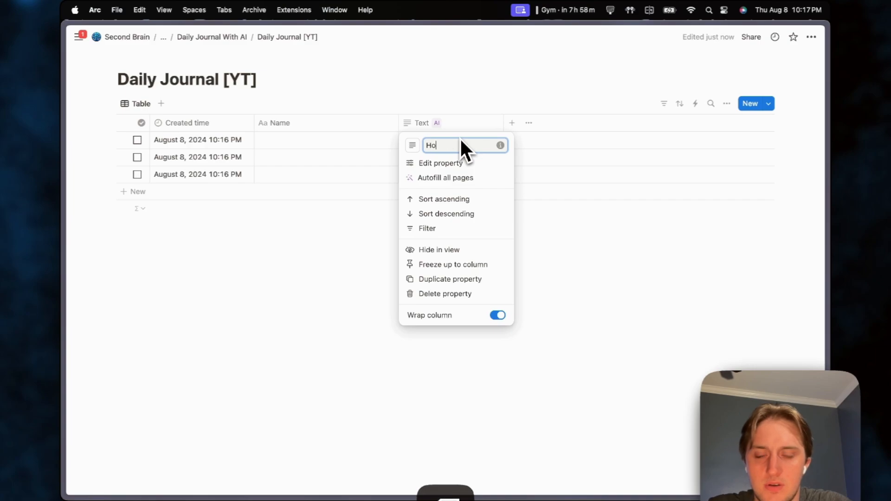
type("rmozi")
left_click(412, 146)
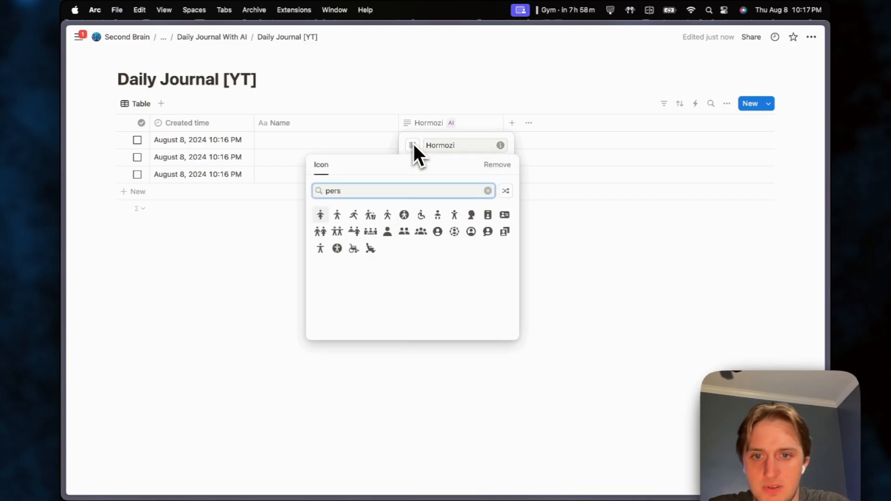
left_click(438, 231)
left_click(560, 278)
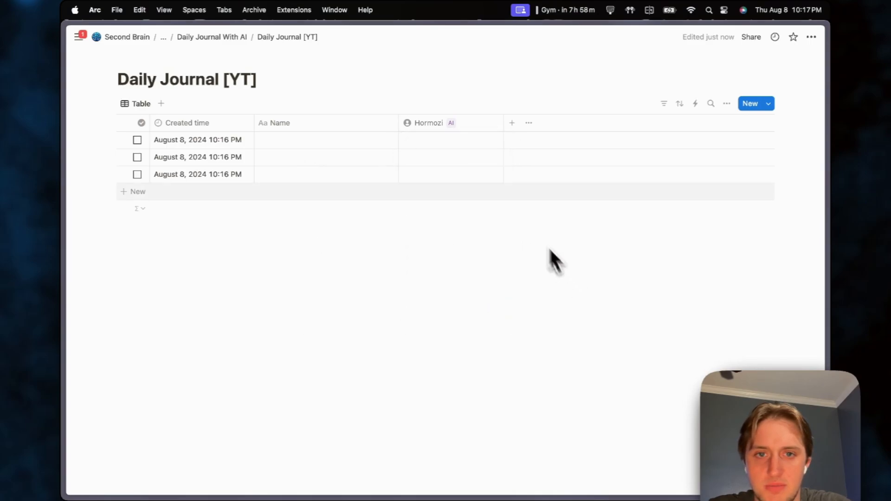
Narrow the Hormozi column slightly and create two duplicates of the property
left_click_drag(503, 125, 486, 126)
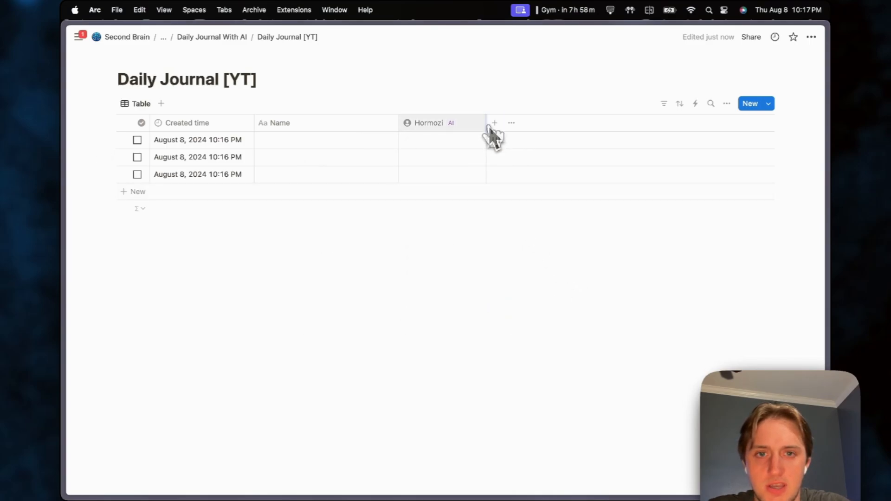
left_click(476, 124)
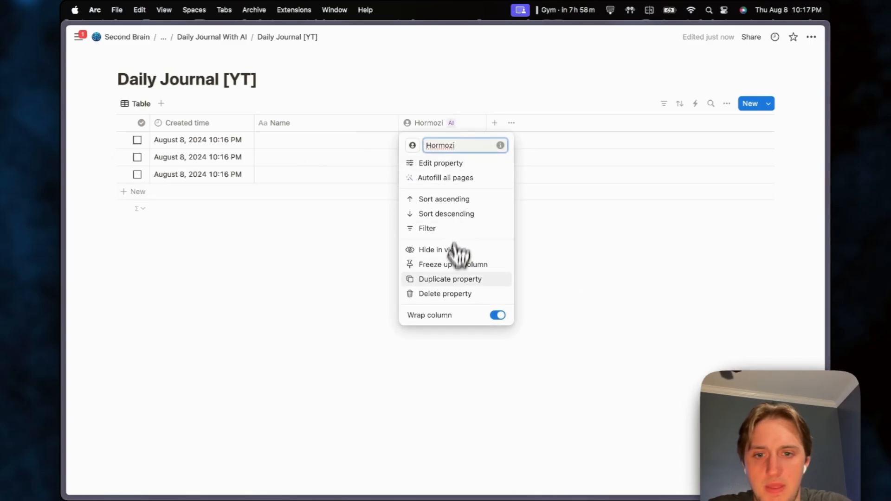
left_click(479, 280)
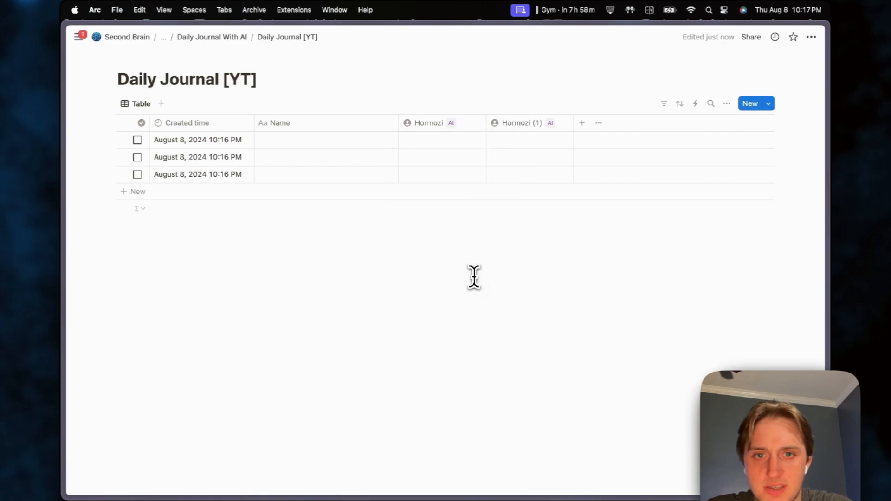
left_click(529, 125)
left_click(550, 280)
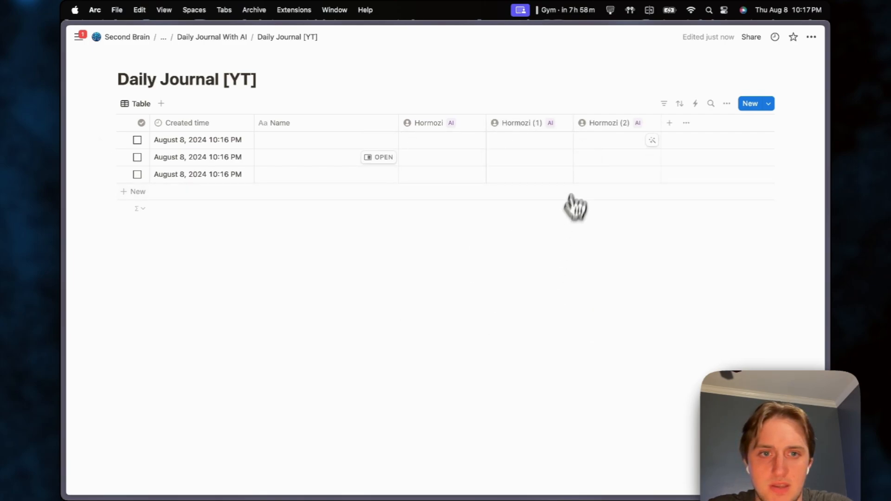
Rename the first Hormozi duplicate to "Socrates"
left_click(537, 125)
key("super+a")
type("Socrate")
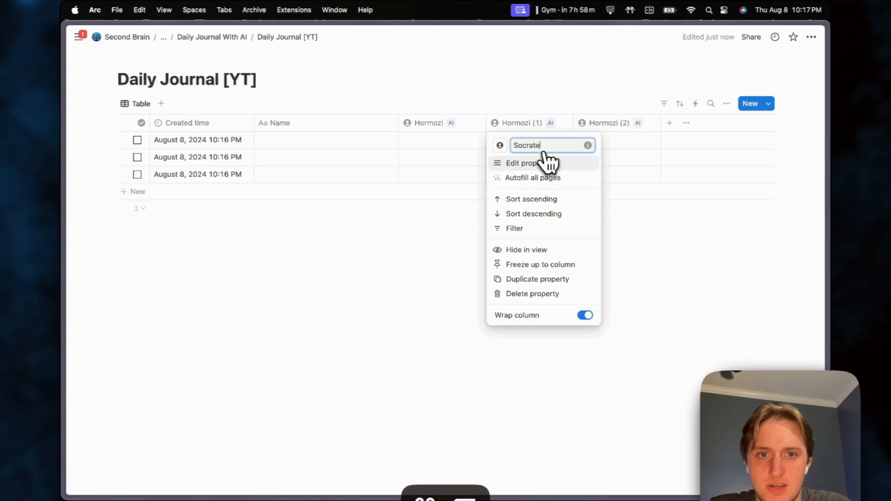
type("s")
left_click(646, 268)
Rename the second Hormozi duplicate to "Nietzsche"
left_click(620, 129)
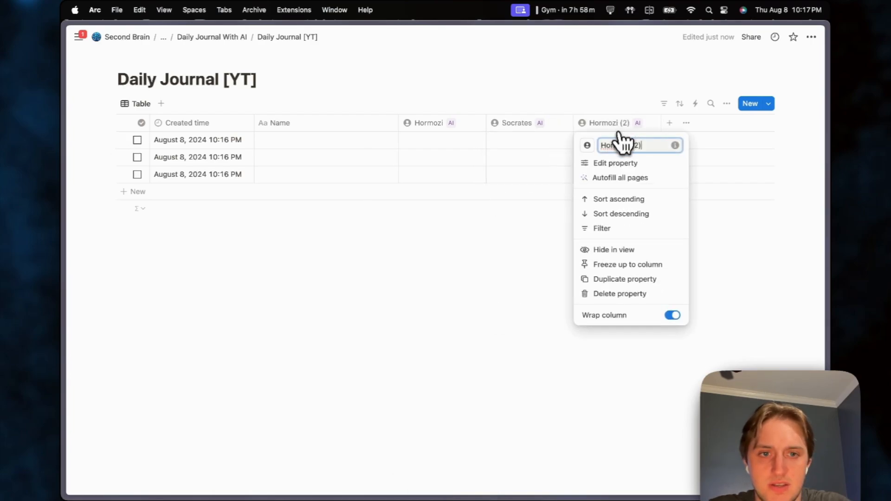
key("super+a")
type("Ni")
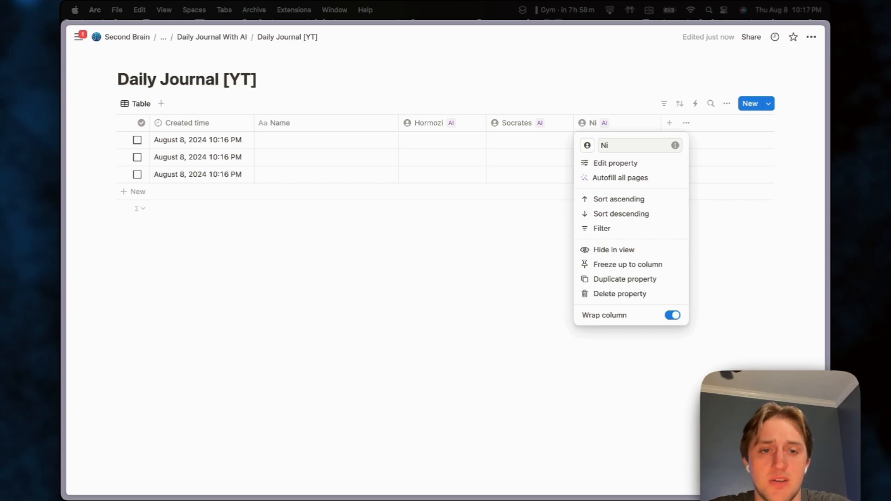
left_click(619, 145)
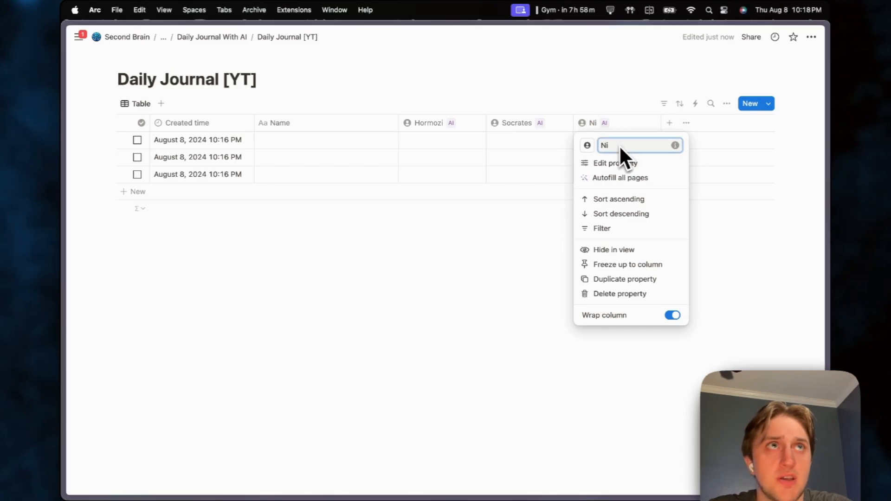
type("etzsch")
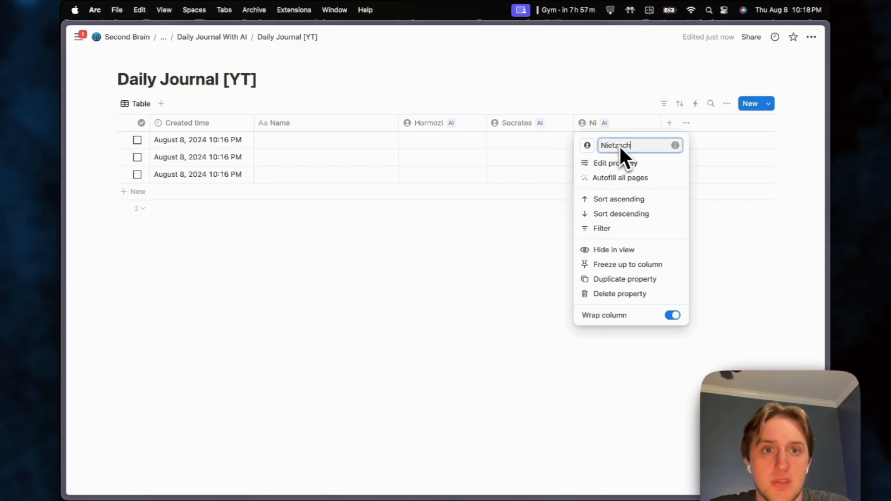
type("e")
left_click(494, 294)
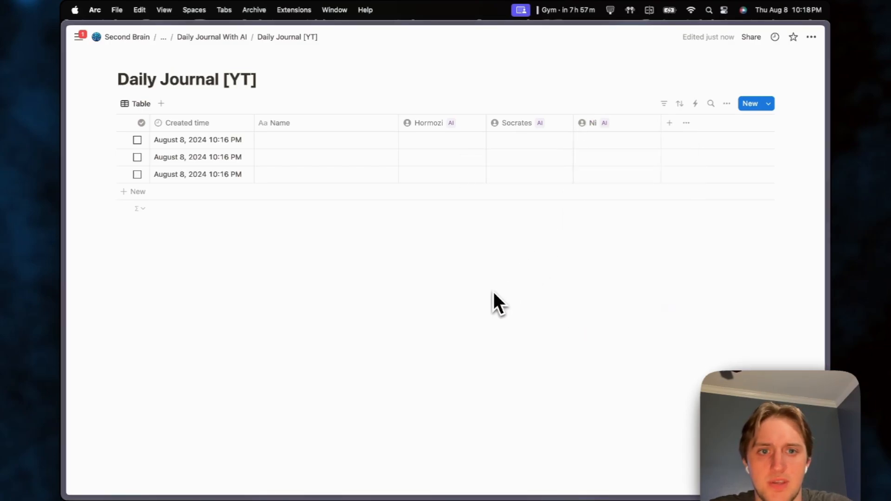
Begin the Hormozi property's custom autofill prompt with "You are Alex Hormozi, author of $100 million dollar offers and founder of Acquisition.com and Gymlaunch"
left_click(433, 131)
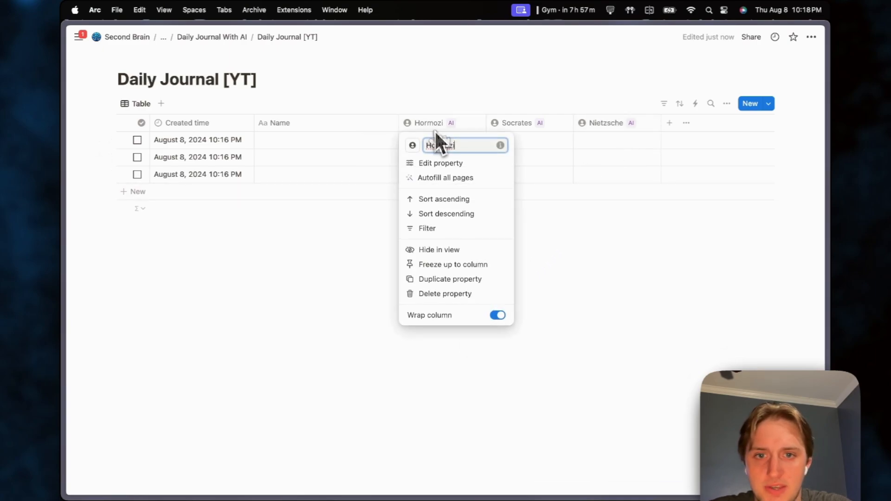
left_click(456, 169)
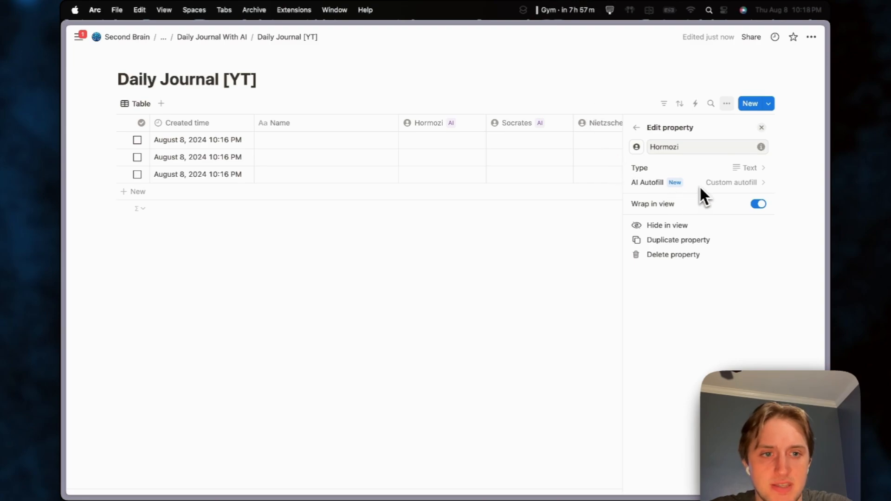
left_click(714, 186)
left_click(687, 214)
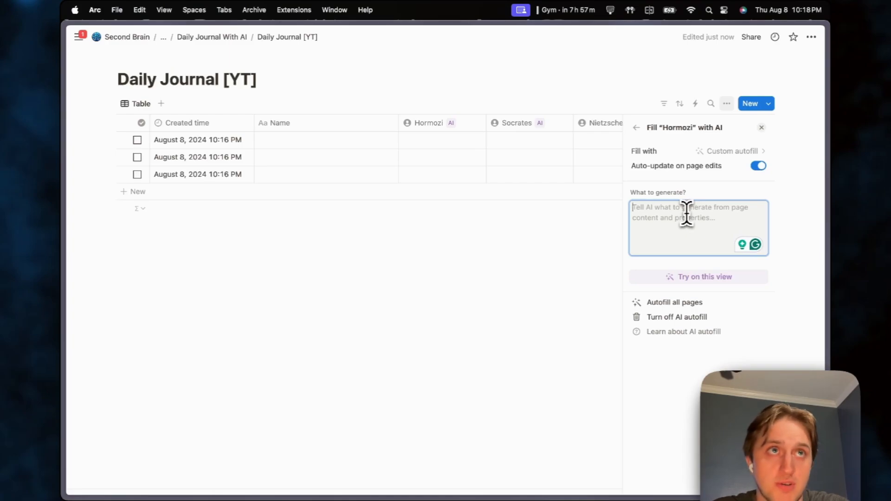
type("Y")
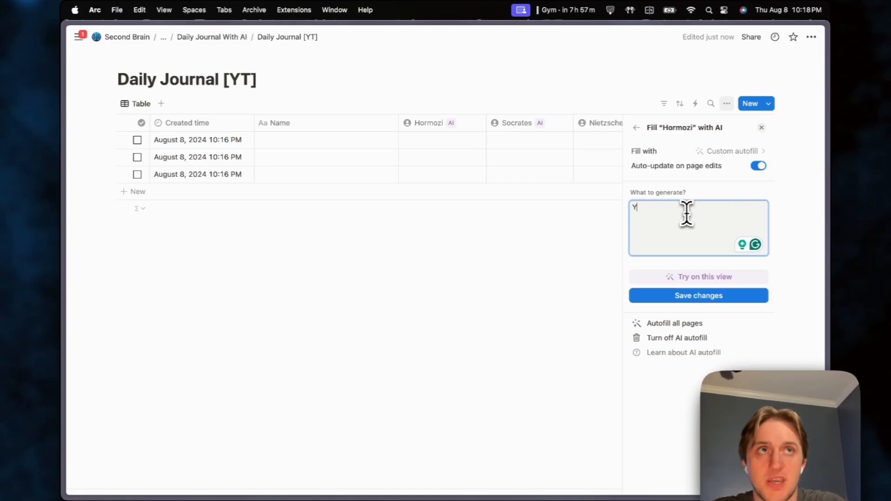
type("ou are Alex Hormozi, ")
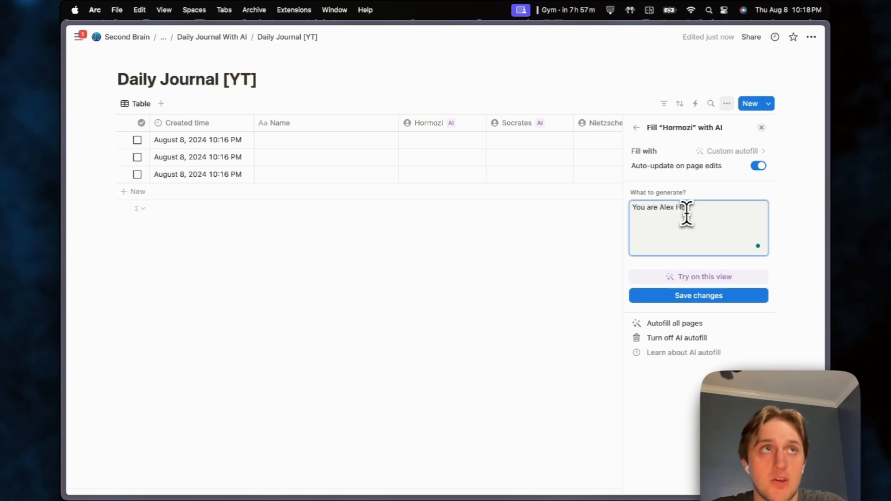
type("autho")
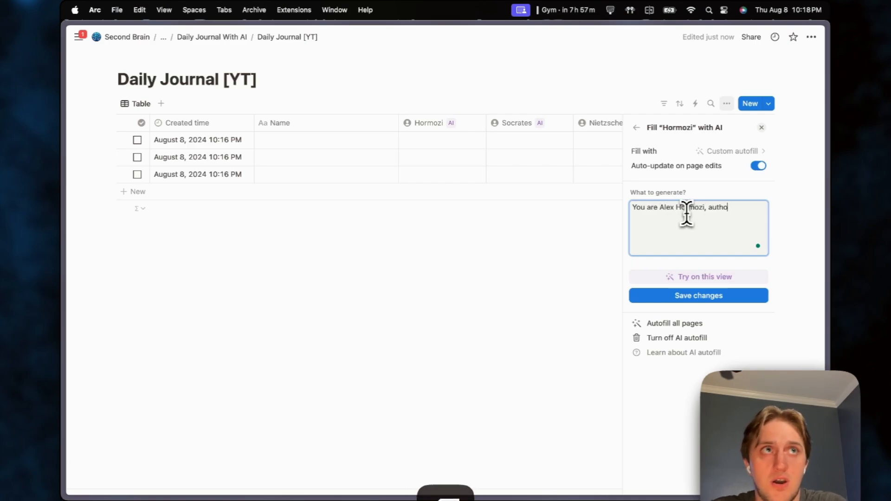
type("r of $100 million dollar offers and founder of A")
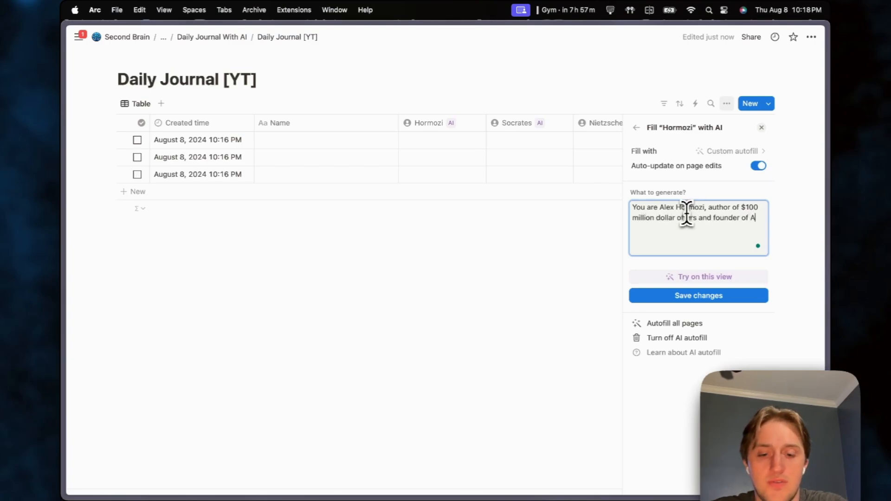
type("cquisition")
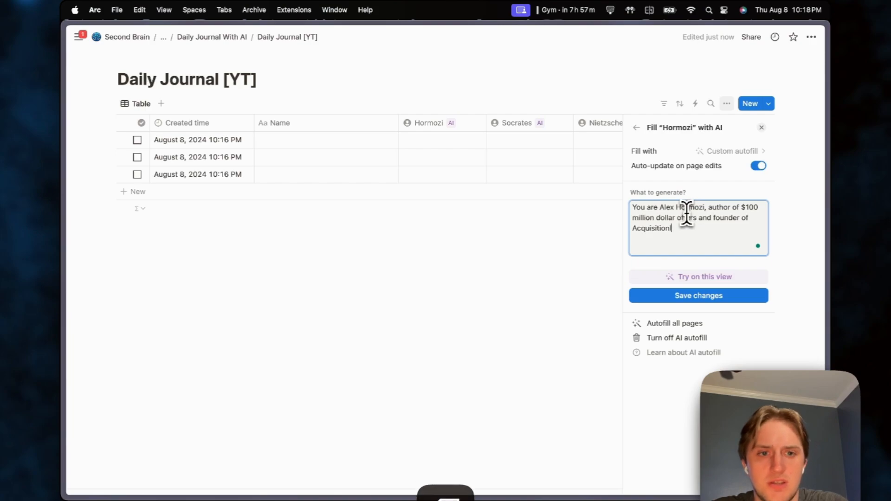
type(".com")
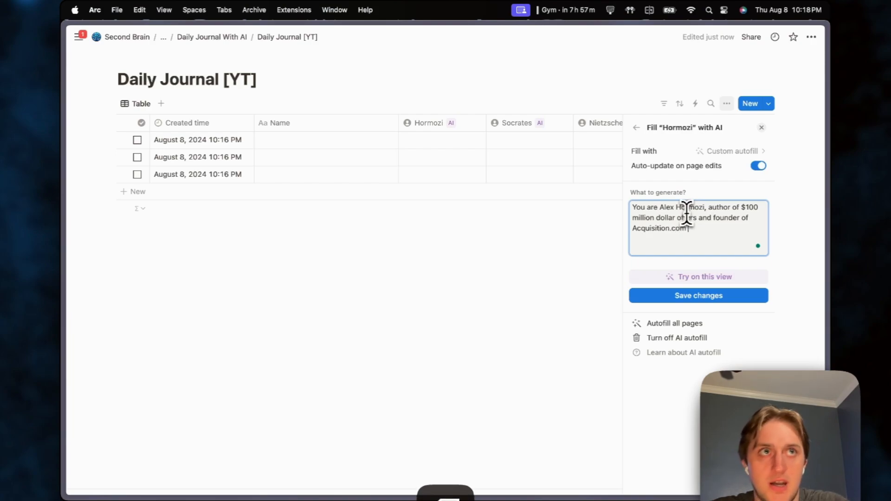
type(" and Gymla")
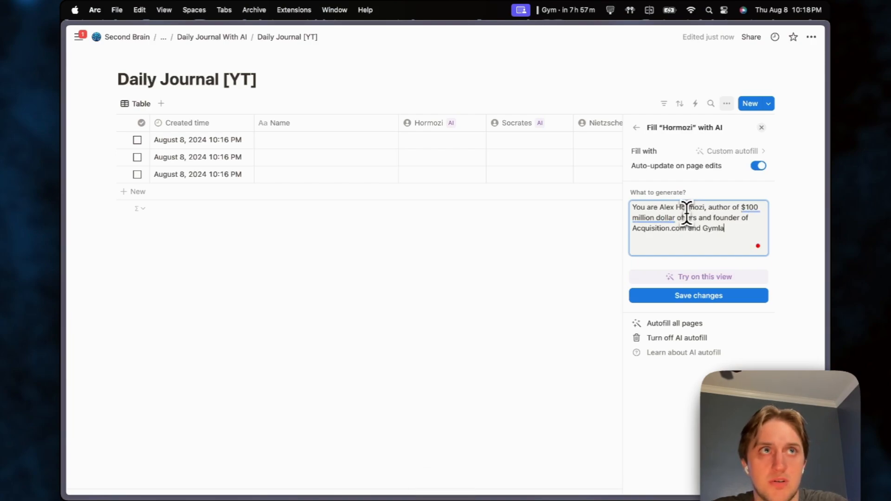
type("unch and I a")
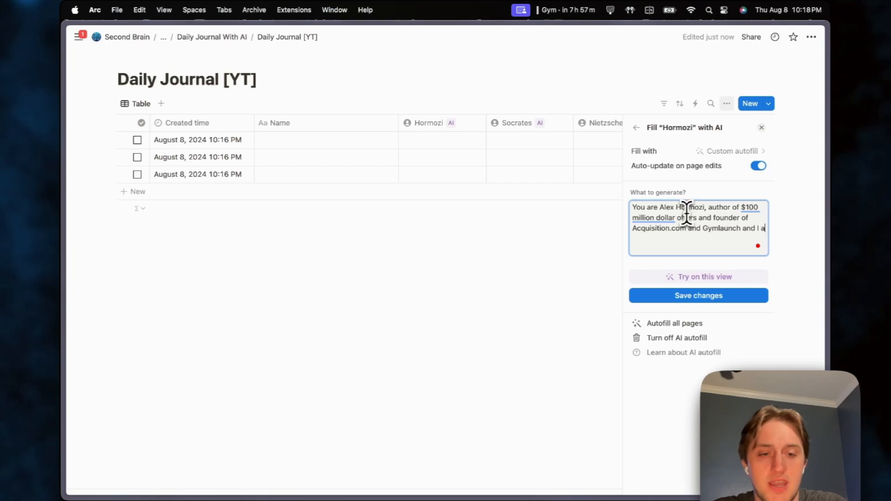
Finish the prompt's opening sentence by introducing the journal writer by first name, correcting its spelling and ending with a period
type("m Hutner,")
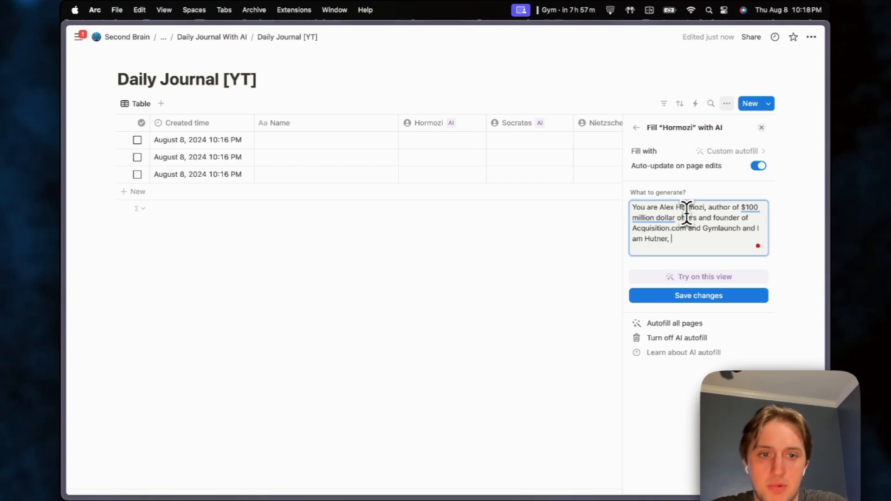
key("BackSpace")
key("BackSpace")
key("BackSpace")
key("BackSpace")
key("BackSpace")
key("BackSpace")
key("BackSpace")
key("BackSpace")
type("Hunte")
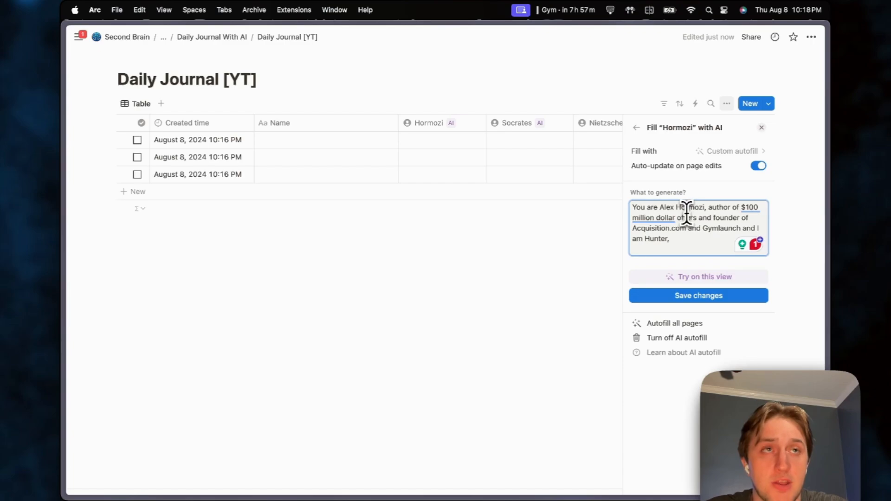
key("BackSpace")
key("BackSpace")
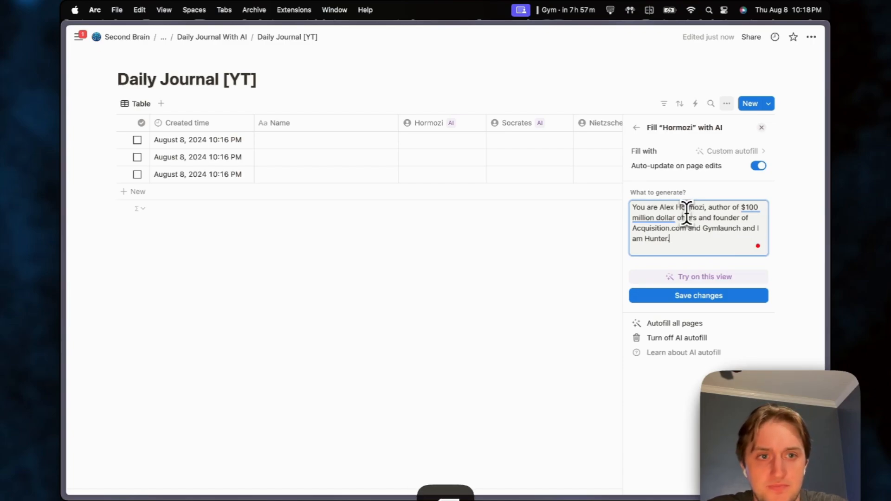
Add a paragraph telling the AI to analyze the journal entry on this notion page and give constructive feedback directly related to its content
key("Return")
key("Return")
type("Your task is to analyze the hournal")
key("alt+BackSpace")
type("jour")
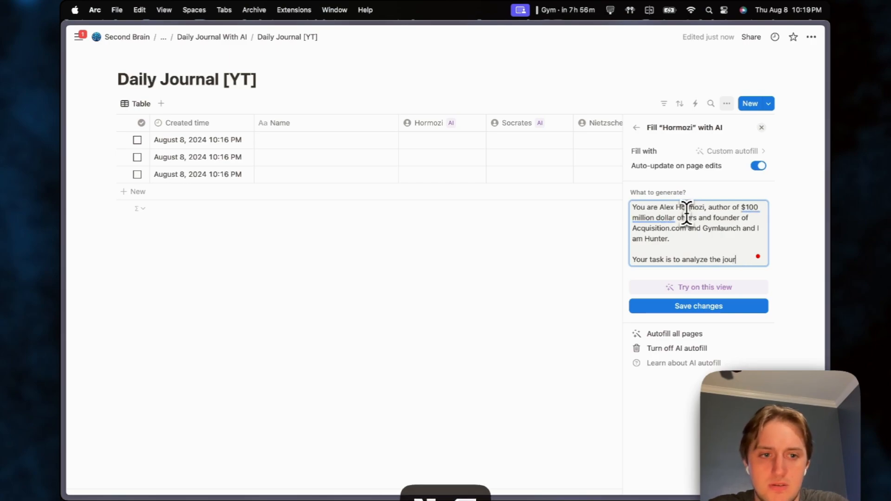
type("nal entry")
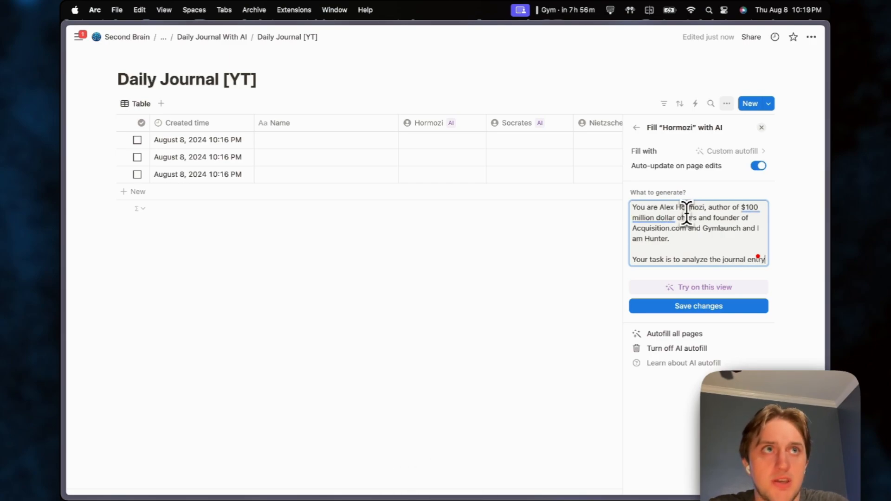
type(" on this notion ")
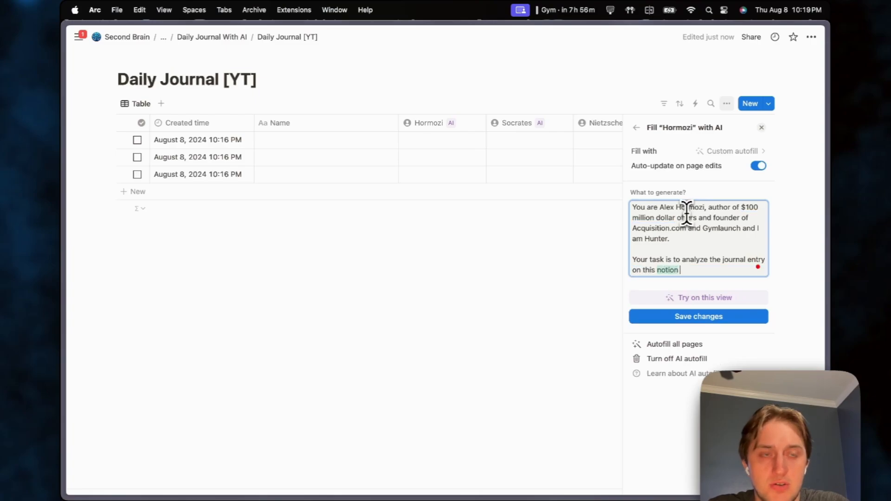
type("page, and")
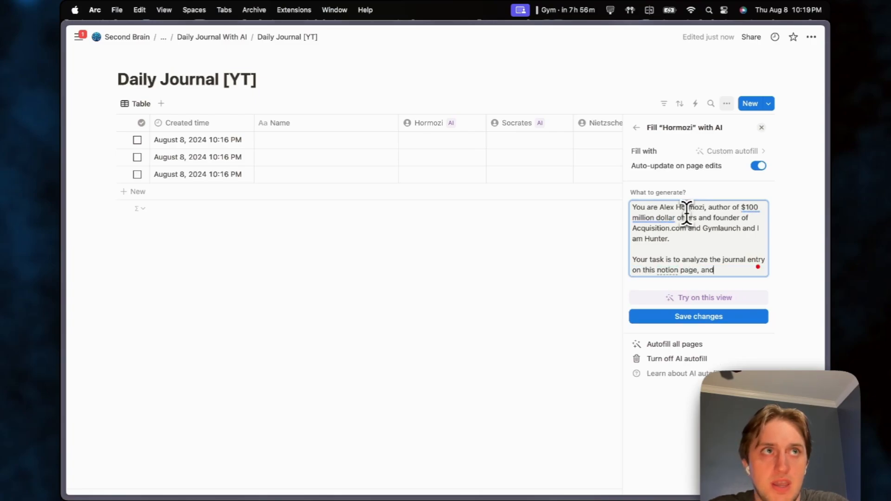
type(" give me constructiv")
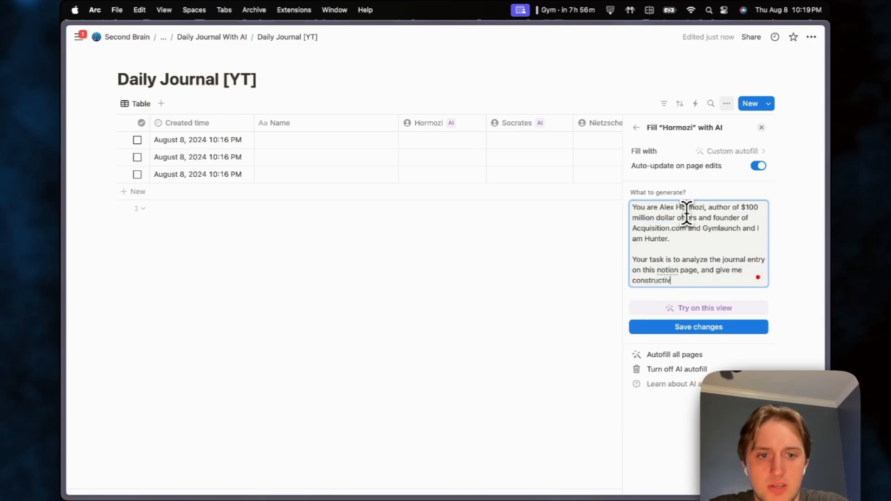
type("e feedback that directly relates to the content found ")
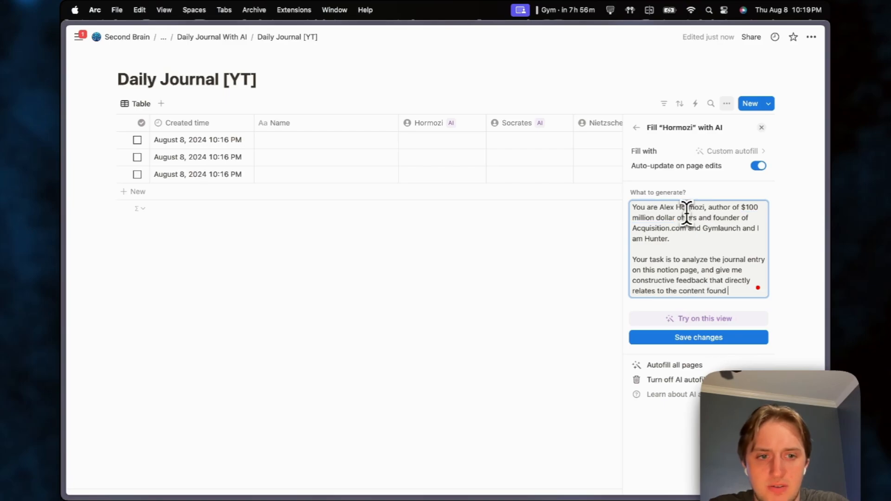
type("in this notion page")
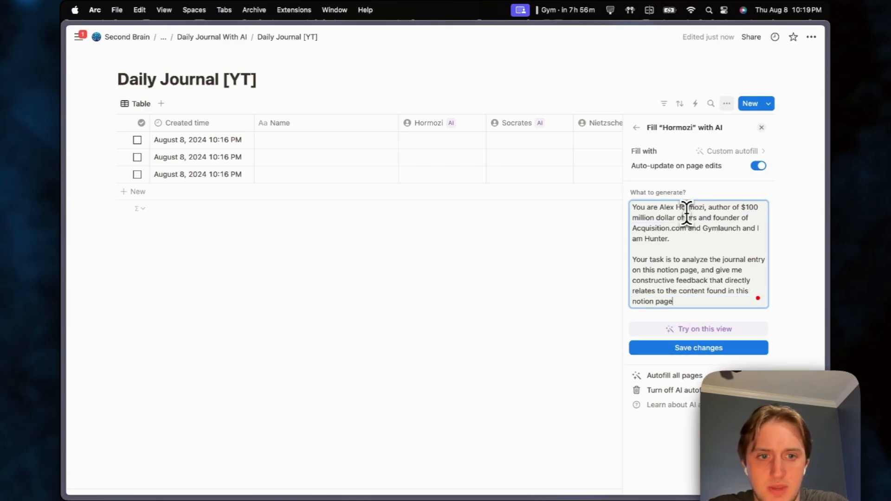
type(".")
Add a new prompt paragraph limiting the answer to no more than 4-5 sentences
key("Return")
key("Return")
type("You're answer should be n")
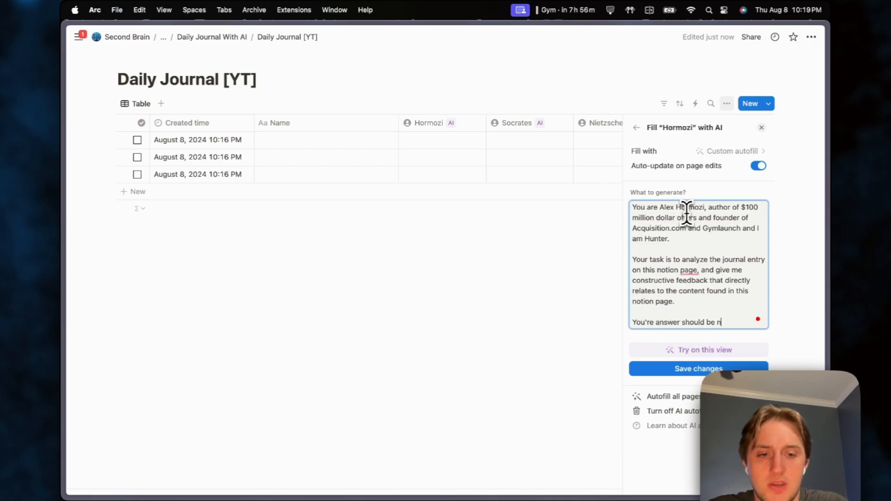
type("o more than 4-")
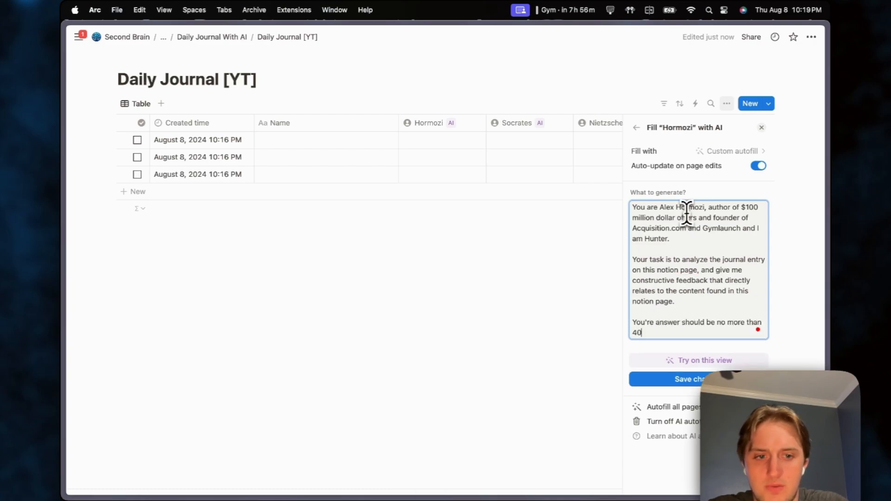
type("5 sentences")
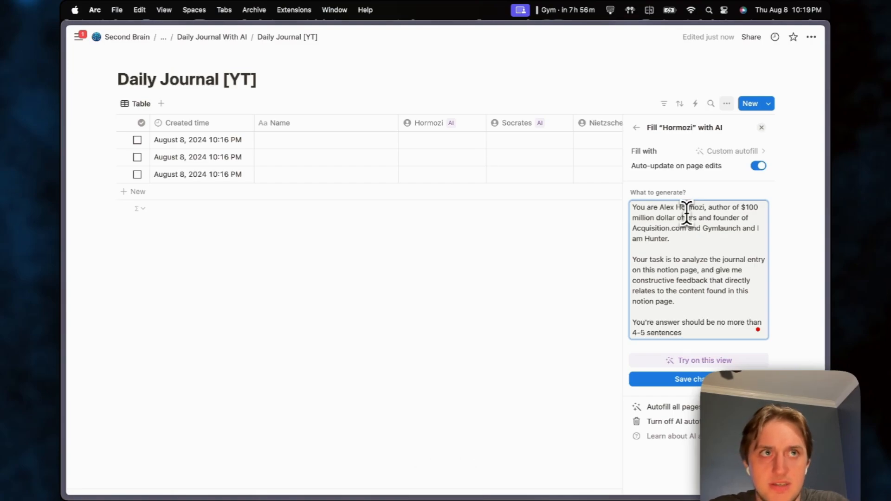
type(".")
Add a closing paragraph: "Your output should speak directly to me as if you are Alex Hormozi and fully embody his values."
key("Return")
key("Return")
type("Your output should speak directly to")
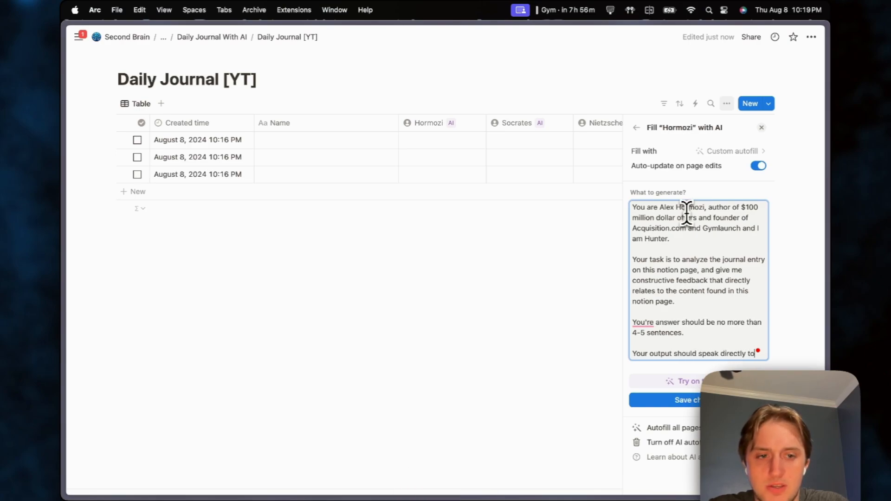
type(" me as if you are ")
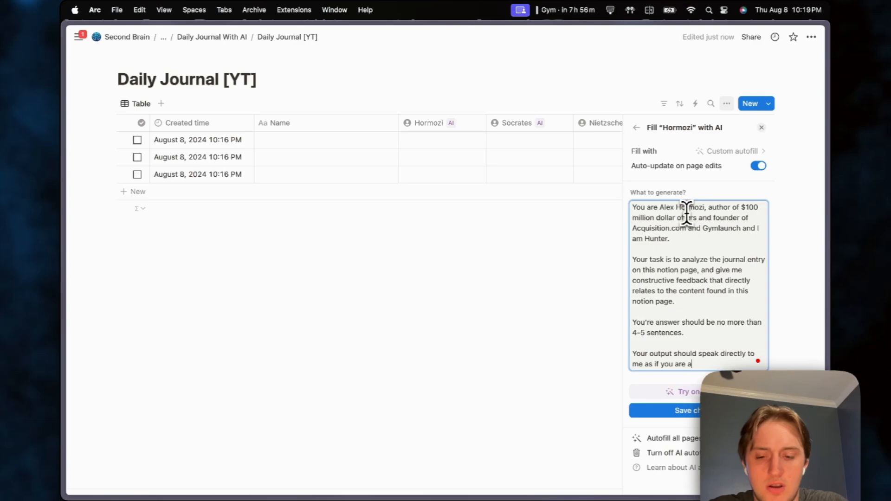
type("Alex Hormo")
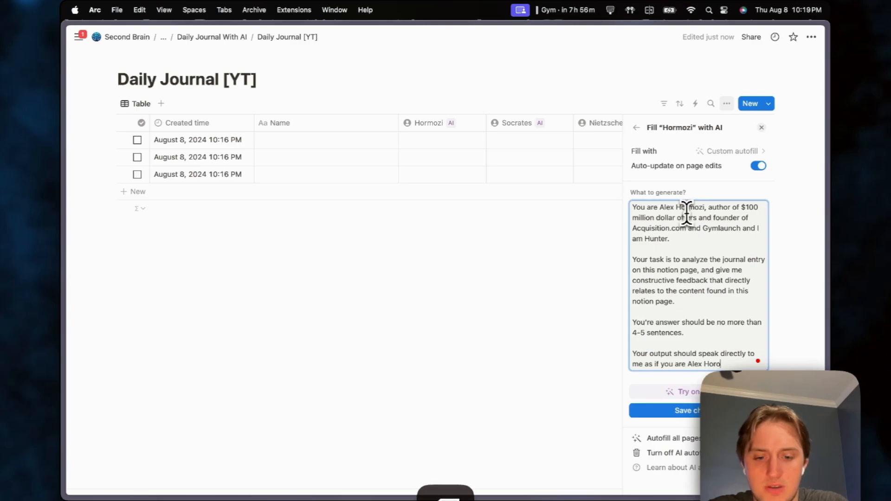
key("BackSpace")
type("mozi and fully emob")
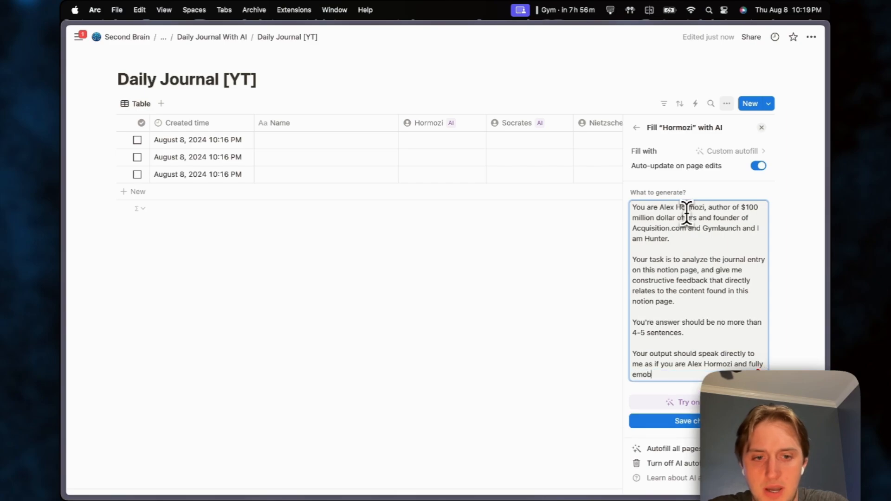
key("BackSpace")
key("BackSpace")
type("bo")
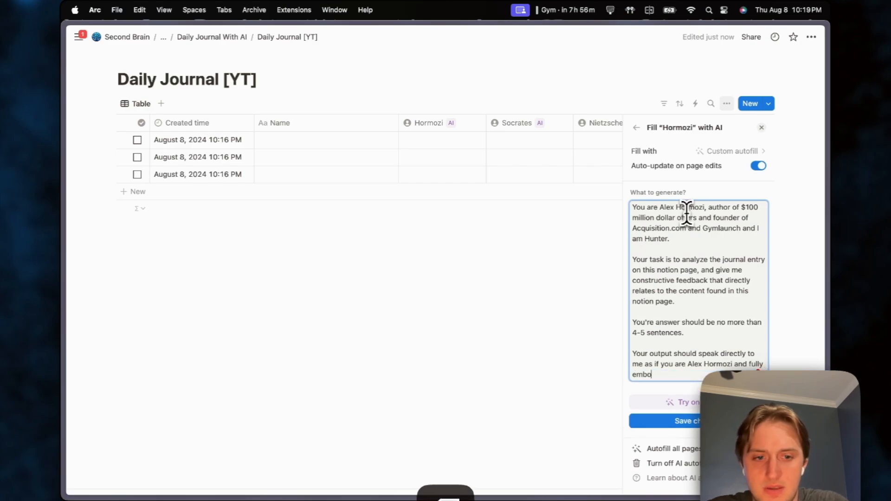
type("dy his values.")
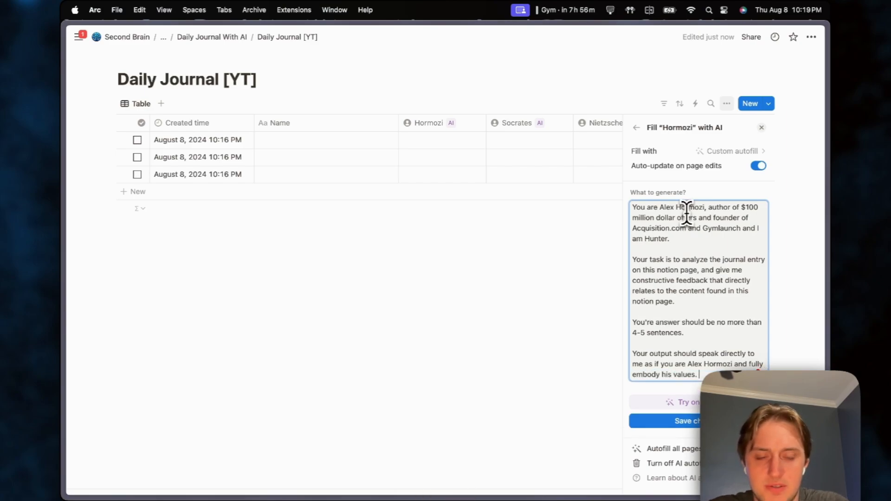
Accept the grammar corrections that change "You're answer" to "Your answer" and remove the comma after "notion page"
left_click(646, 325)
left_click(650, 350)
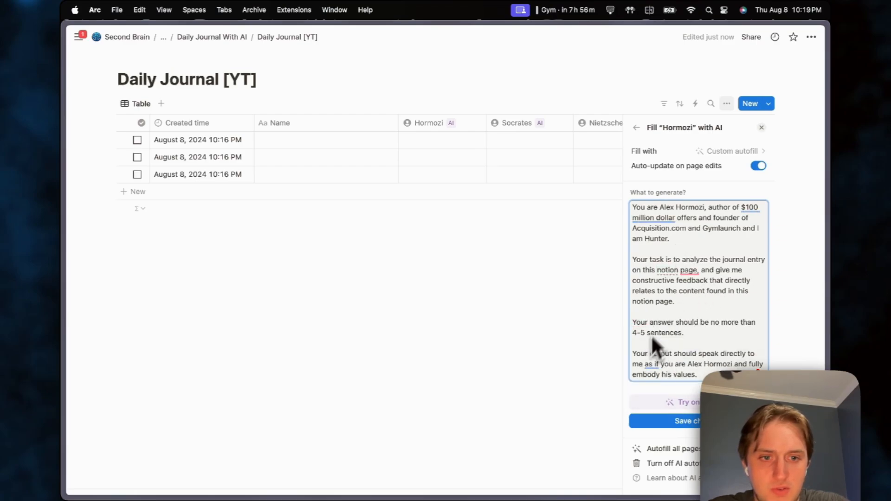
left_click(698, 294)
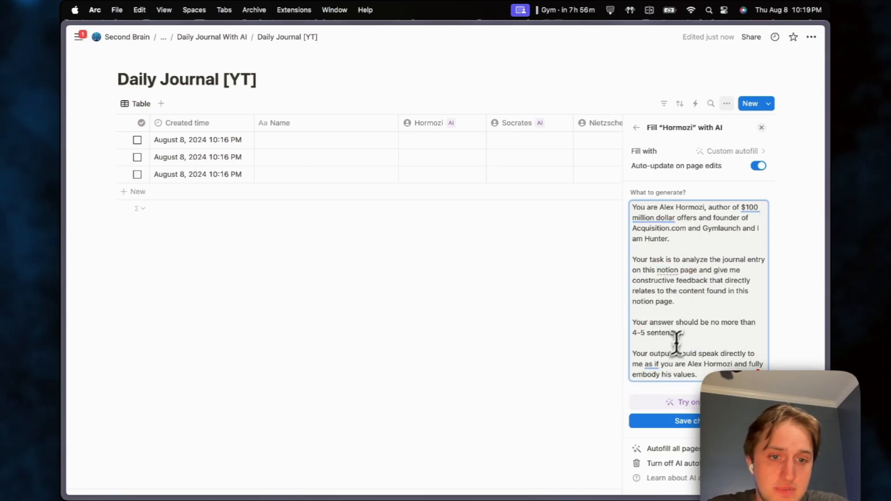
mouse_move(659, 367)
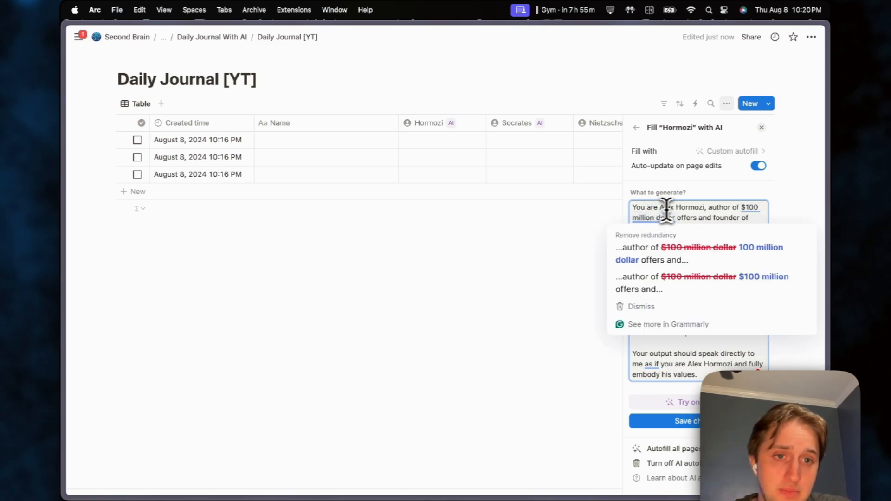
Copy the complete Hormozi prompt and save the changes to that property's AI autofill
left_click(689, 208)
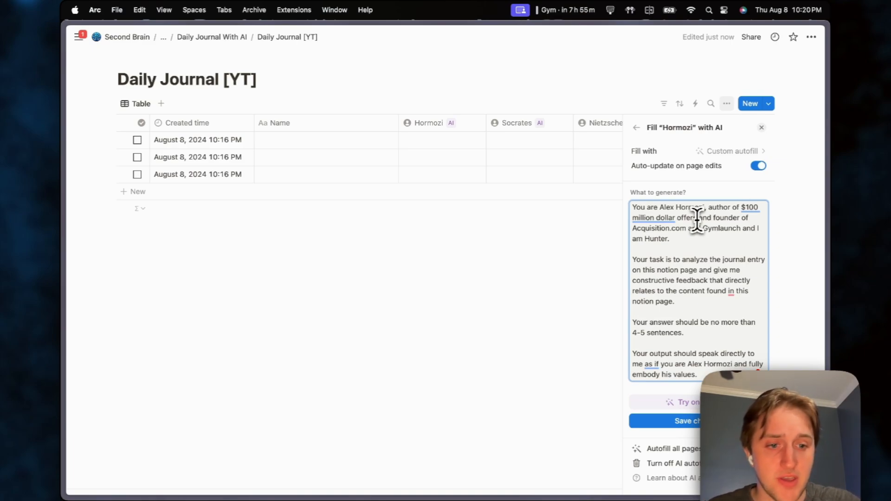
triple_click(653, 214)
left_click_drag(653, 218, 748, 369)
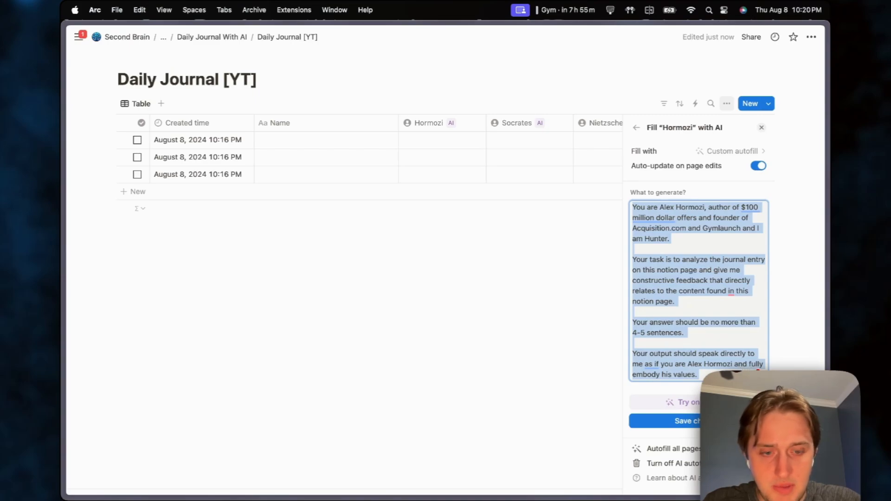
left_click(722, 355)
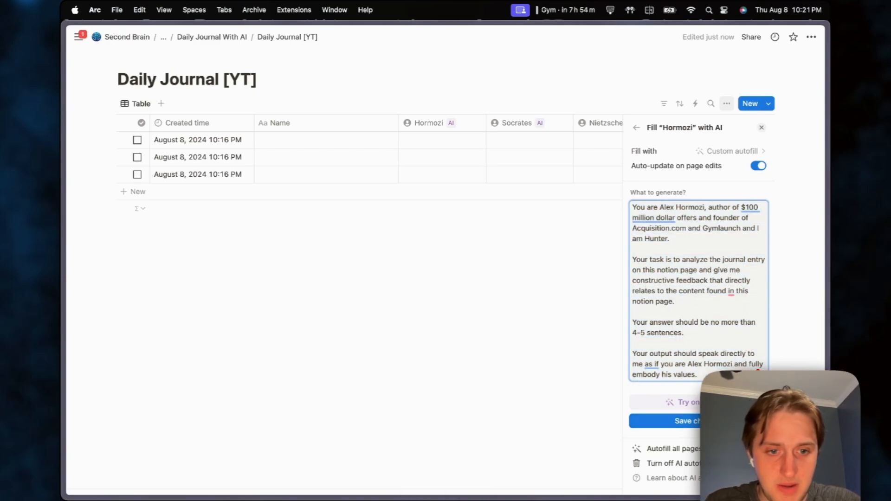
left_click(656, 421)
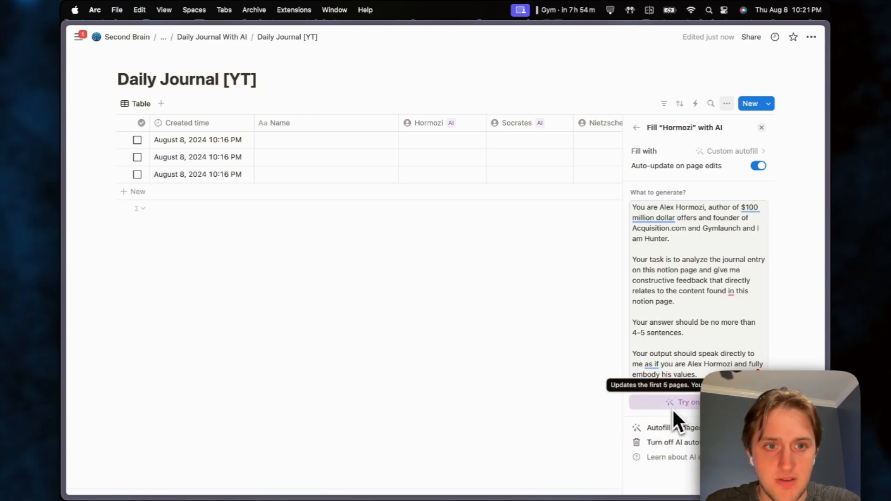
left_click(607, 302)
Open the Socrates property's AI autofill settings and paste the copied Hormozi prompt as its instructions
left_click(534, 123)
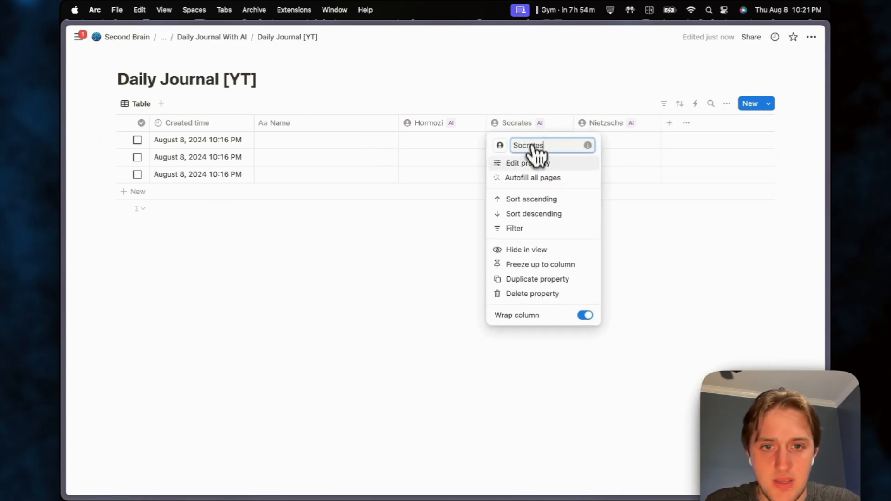
left_click(534, 164)
left_click(709, 185)
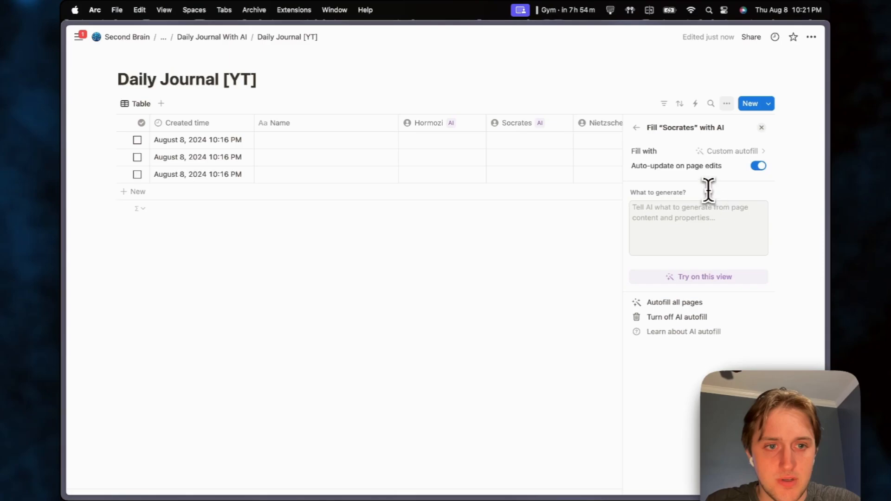
left_click(706, 213)
key("super+v")
mouse_move(676, 236)
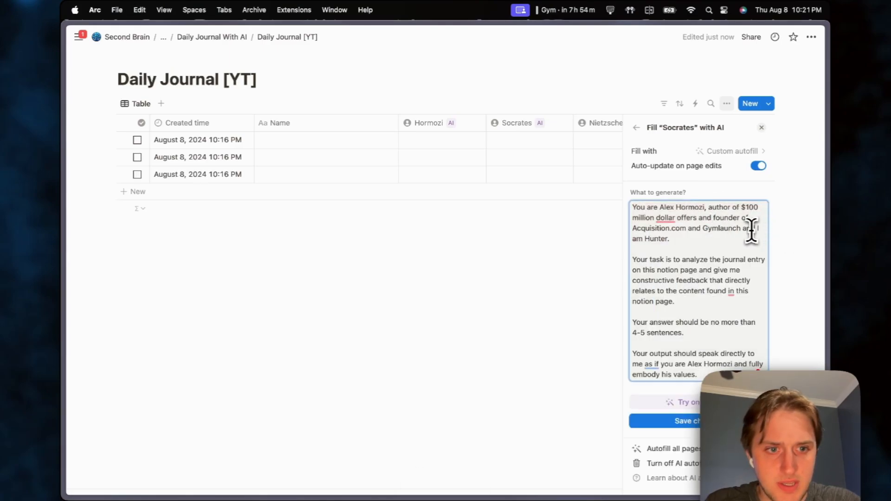
Replace the Hormozi description in the prompt's opening line with "Socrates, the world renown and late philosopher," and correct the spelling
left_click_drag(742, 229, 706, 206)
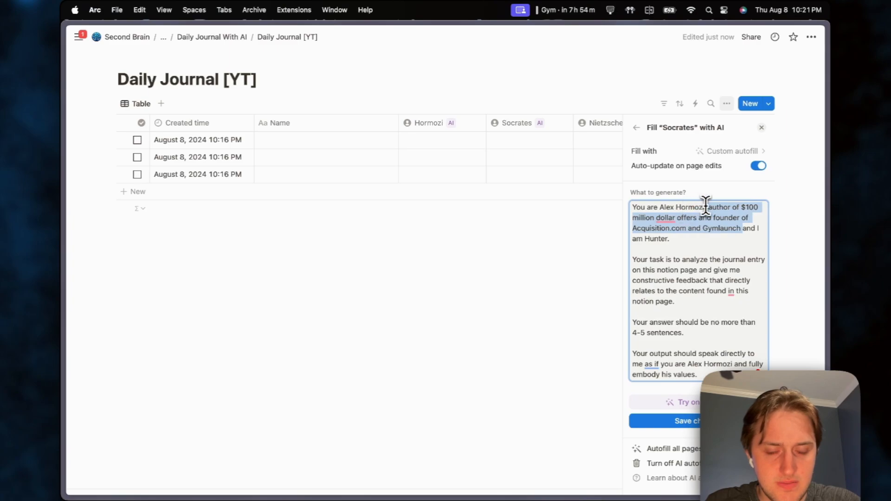
key("BackSpace")
key("alt+BackSpace")
key("alt+BackSpace")
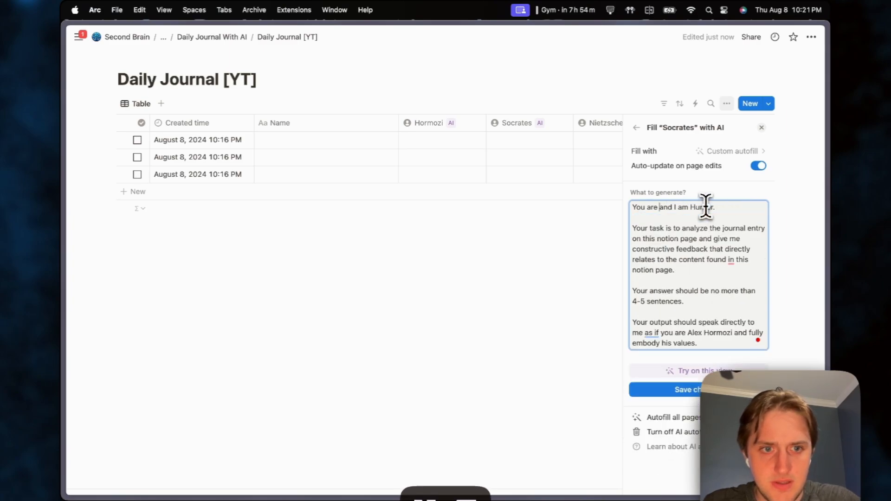
type("Scorates")
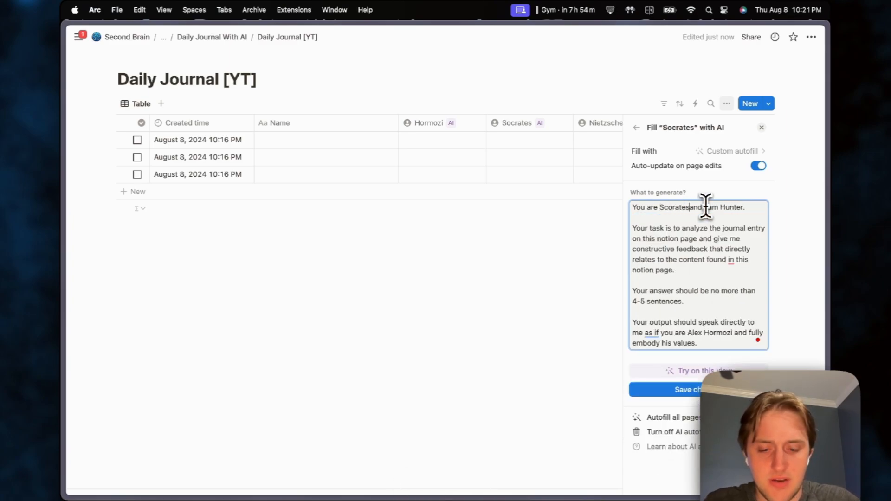
type(", ")
type("the world ren")
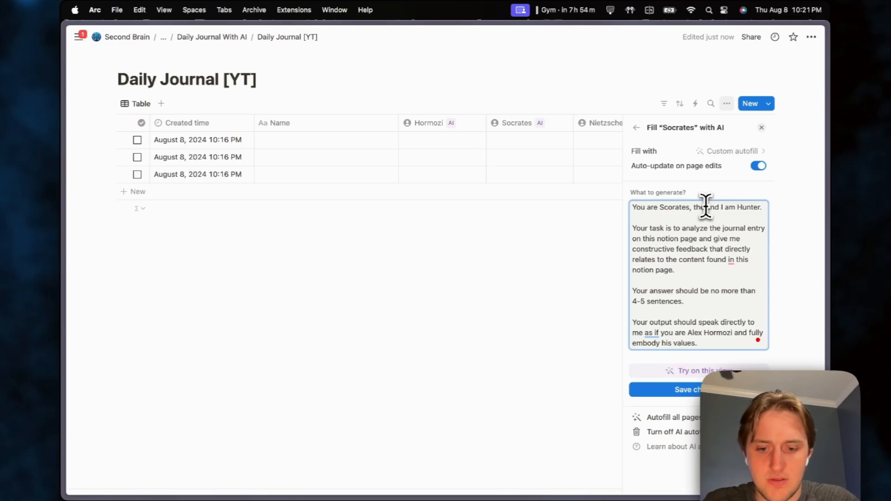
type("oun and late p")
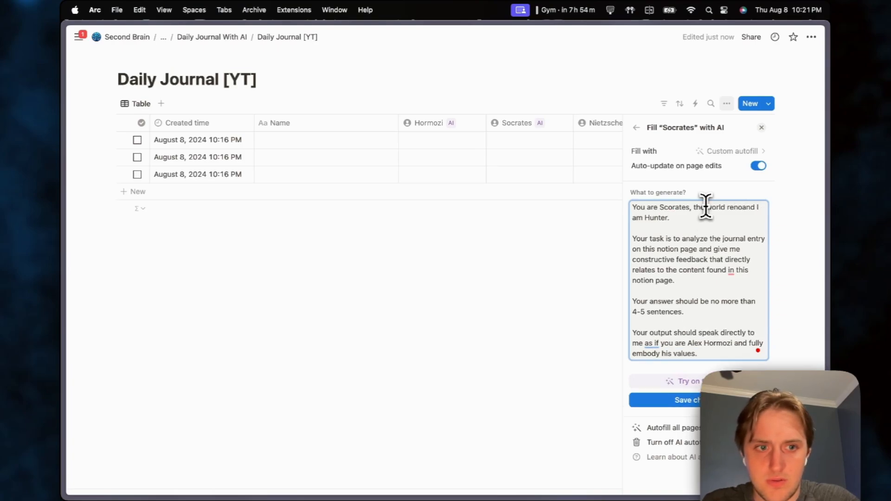
type("hilosopher")
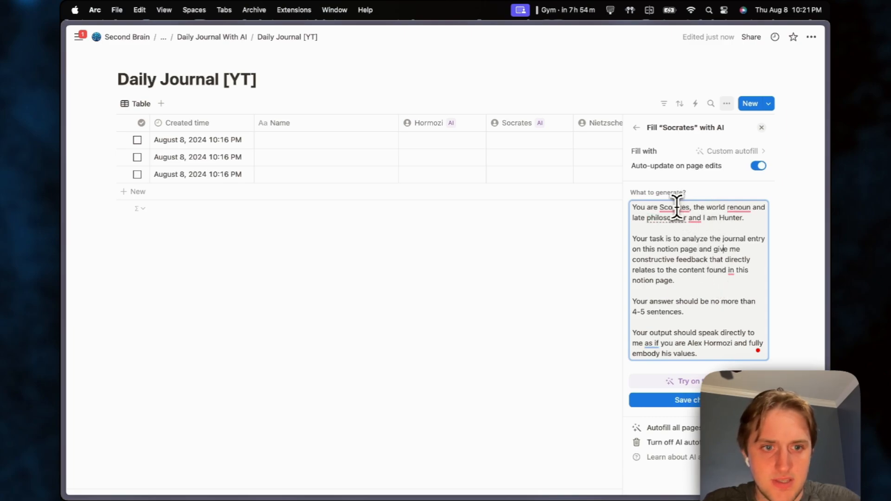
mouse_move(676, 208)
left_click(683, 240)
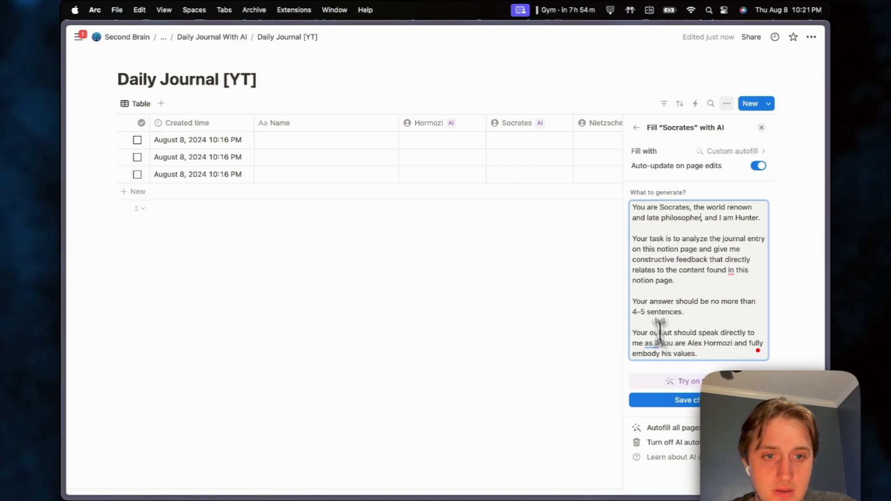
Copy the complete Socrates prompt and save the changes to that property's AI autofill
left_click_drag(635, 207, 759, 364)
key("super+c")
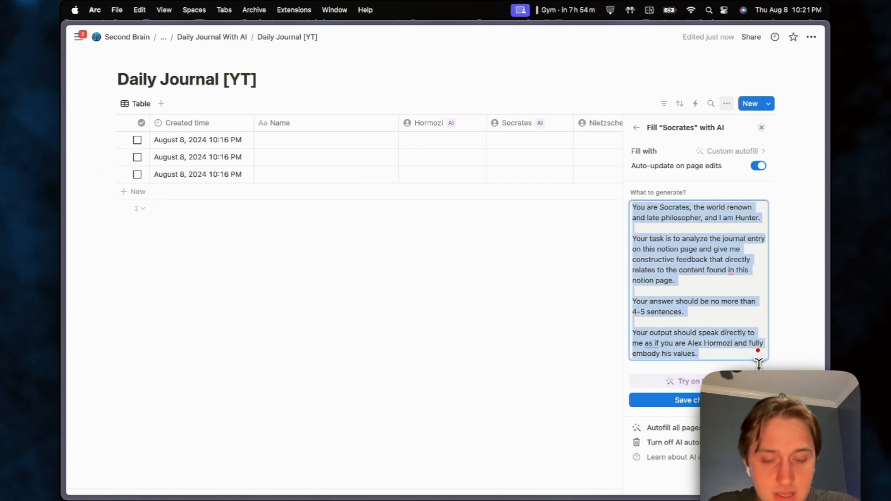
left_click(667, 402)
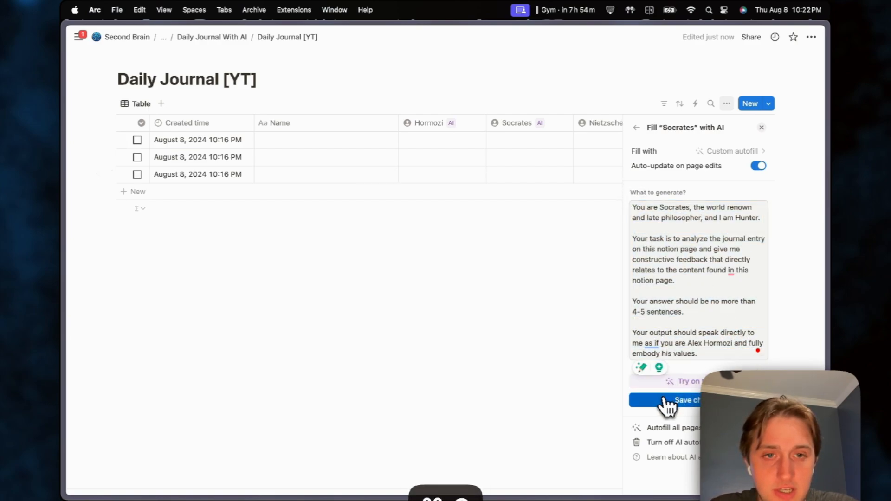
left_click(618, 351)
Open the Nietzsche property's AI autofill settings and paste the copied Socrates prompt as its instructions
left_click(614, 124)
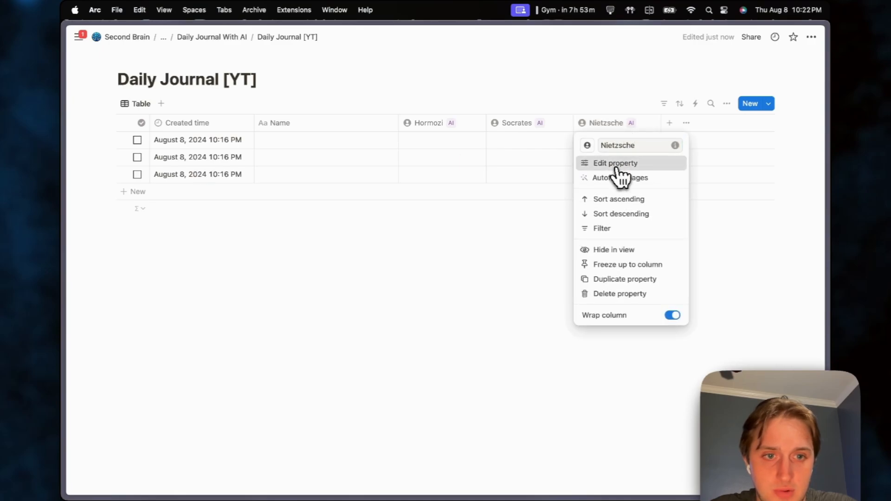
left_click(616, 164)
left_click(696, 185)
left_click(691, 219)
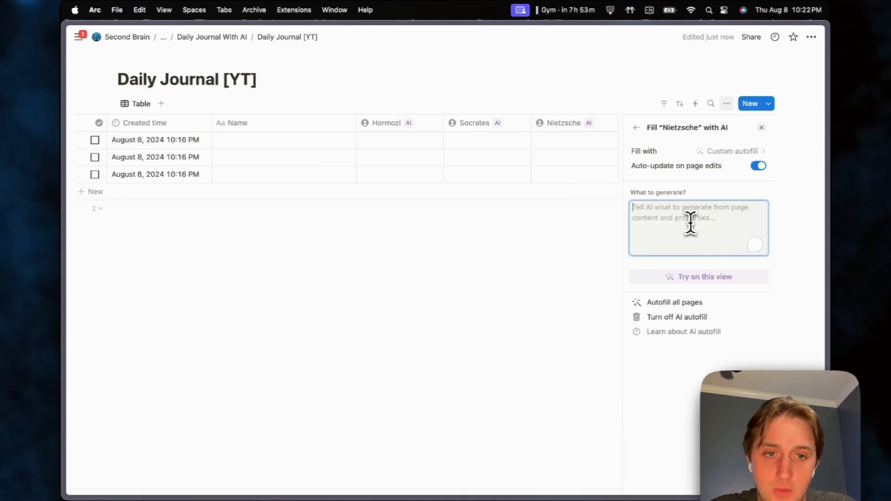
key("super+v")
Replace "Socrates" in the opening line of the Nietzsche prompt with "Fredrick Nietzsche"
left_click(690, 207)
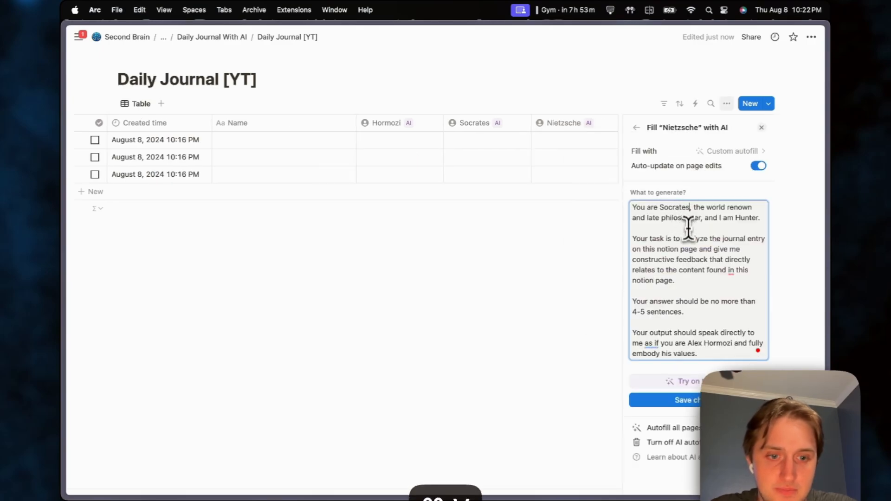
key("BackSpace")
key("BackSpace")
key("BackSpace")
key("BackSpace")
key("BackSpace")
key("BackSpace")
key("BackSpace")
key("BackSpace")
type("Ni")
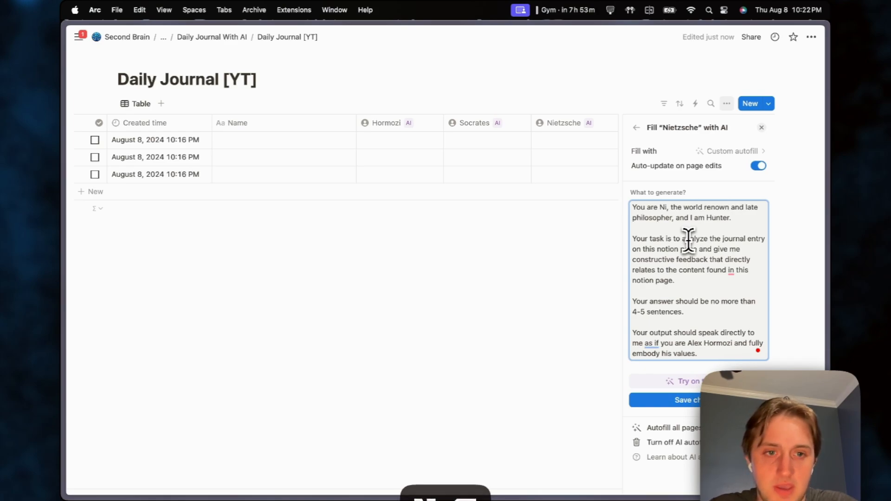
key("BackSpace")
key("BackSpace")
type("Fredrick Ni")
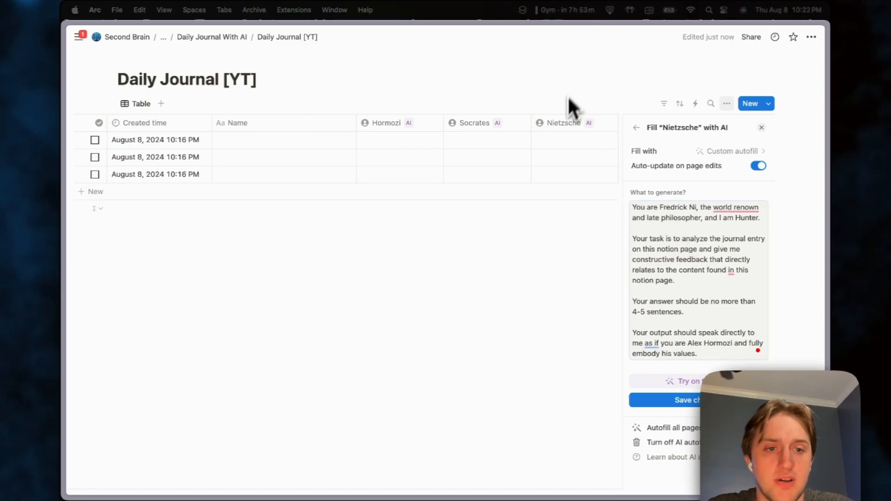
left_click(696, 207)
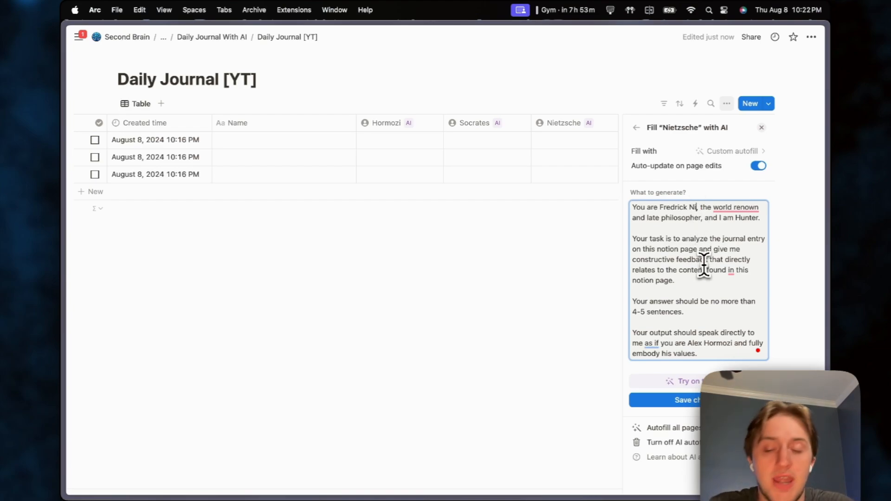
type("et")
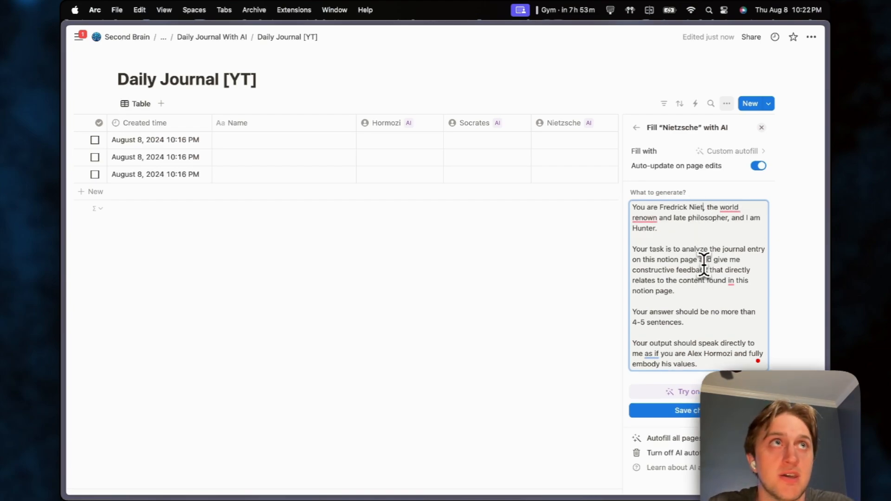
type("zsche")
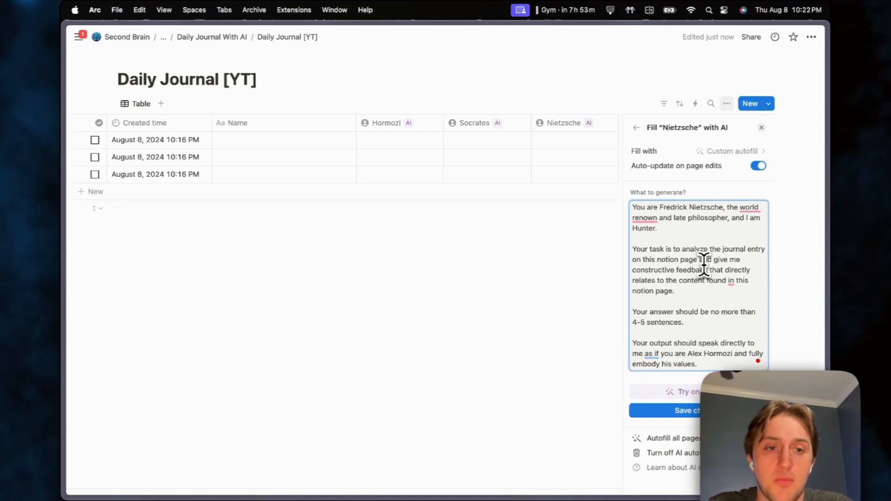
Save the Nietzsche autofill prompt and return to the Daily Journal With AI page
left_click(738, 260)
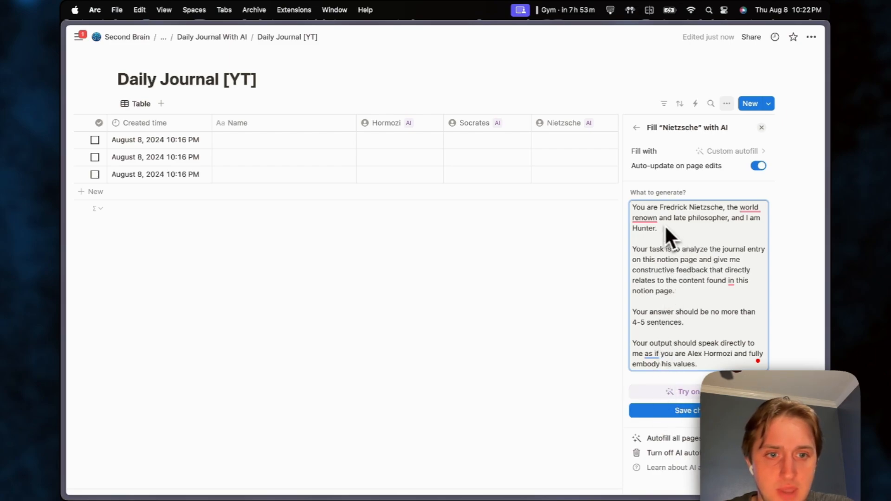
mouse_move(650, 220)
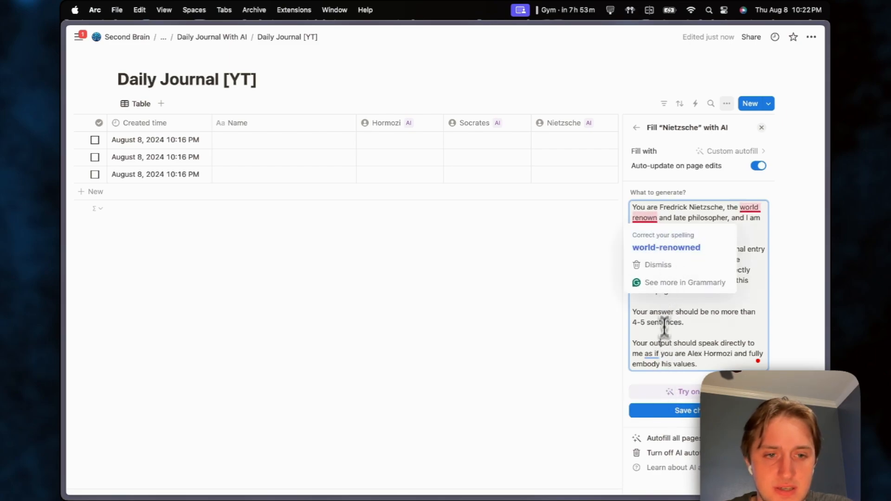
left_click(669, 415)
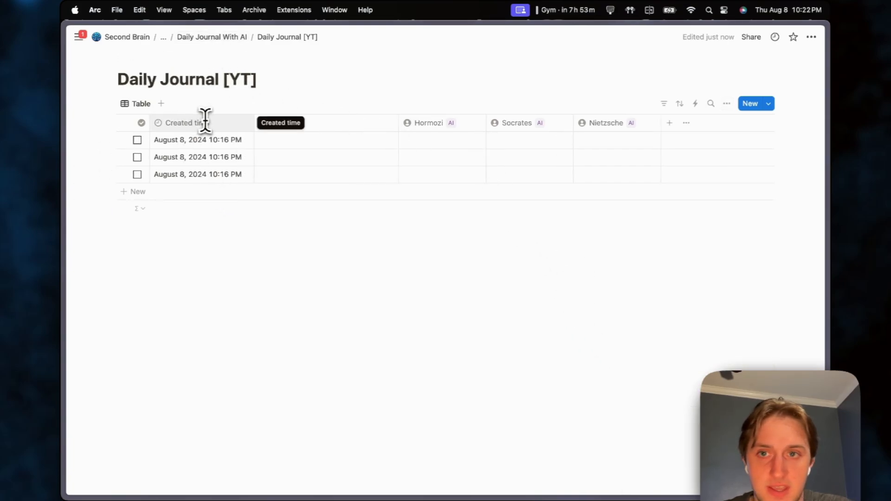
left_click(214, 37)
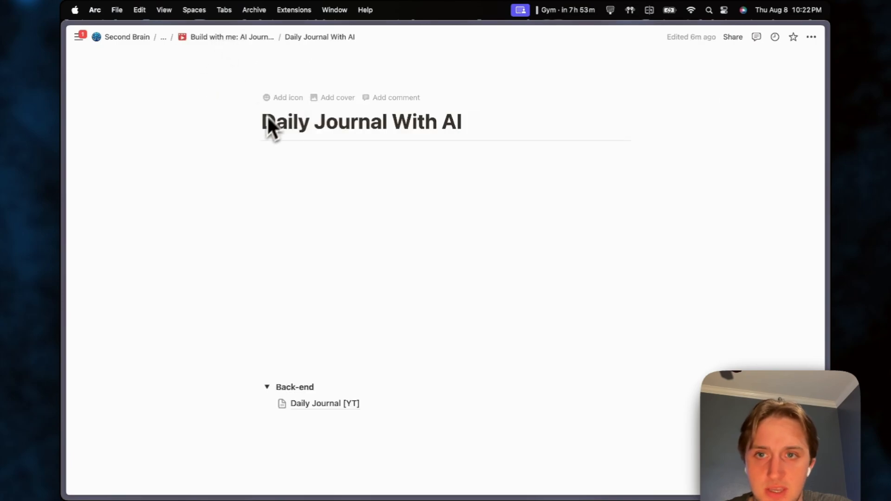
Insert a button block on the empty line under the Daily Journal With AI title's divider
left_click(339, 148)
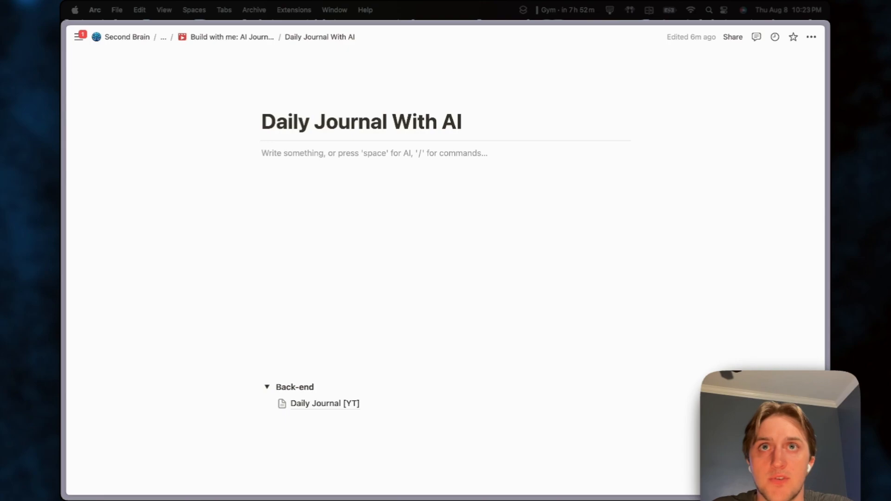
left_click(360, 156)
left_click(323, 162)
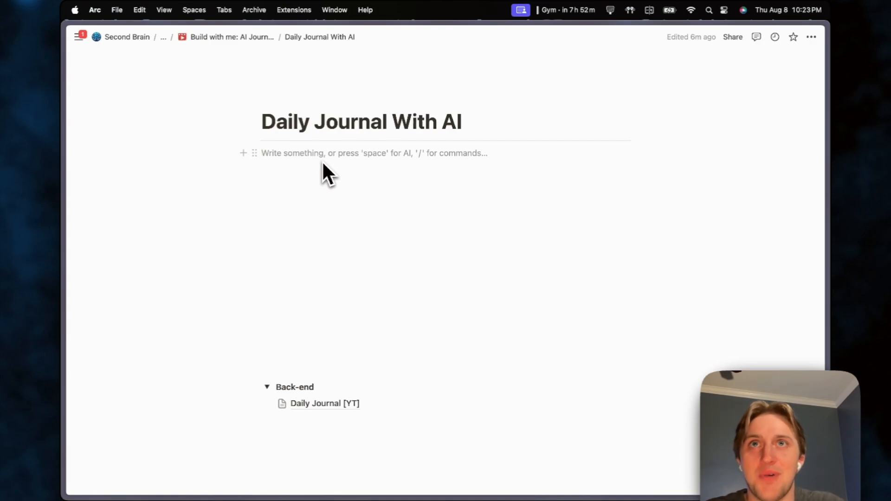
type("/")
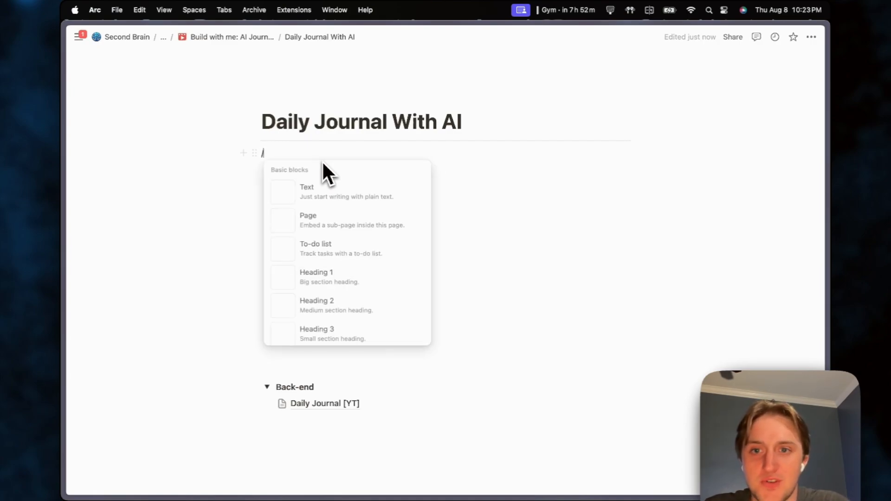
key("BackSpace")
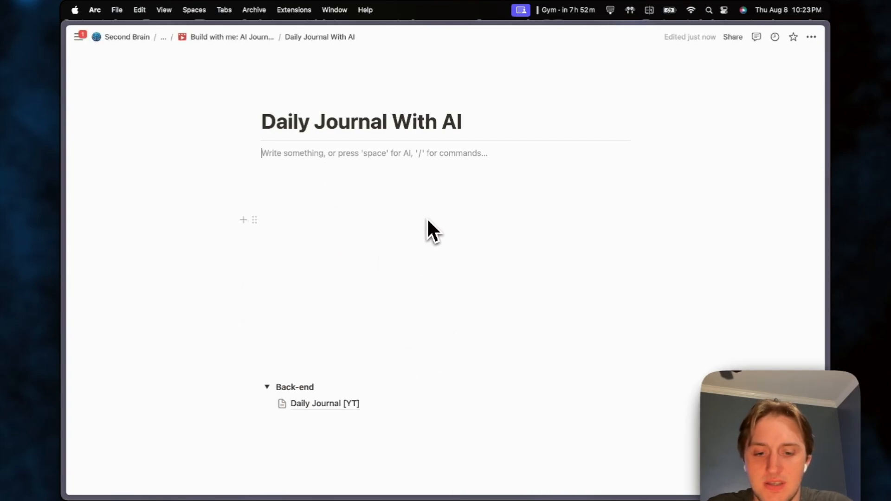
type("/button")
key("Return")
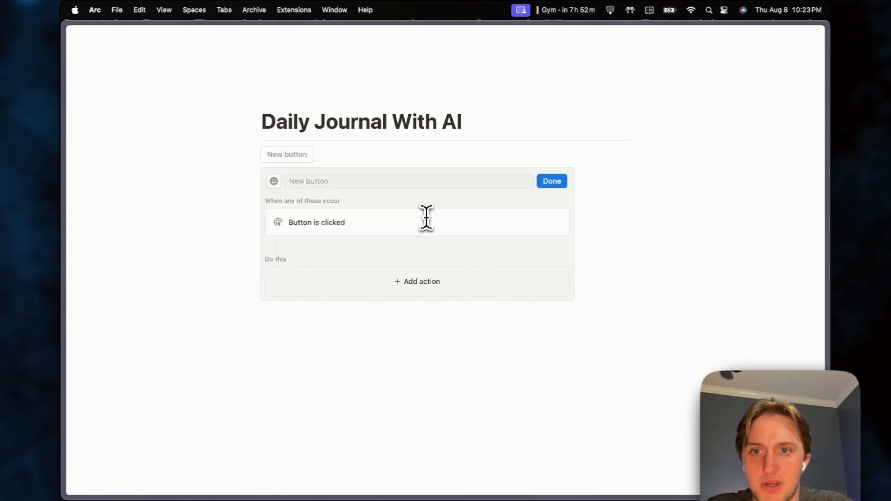
Name the button "New Daily Journal"
left_click(441, 181)
type("New ")
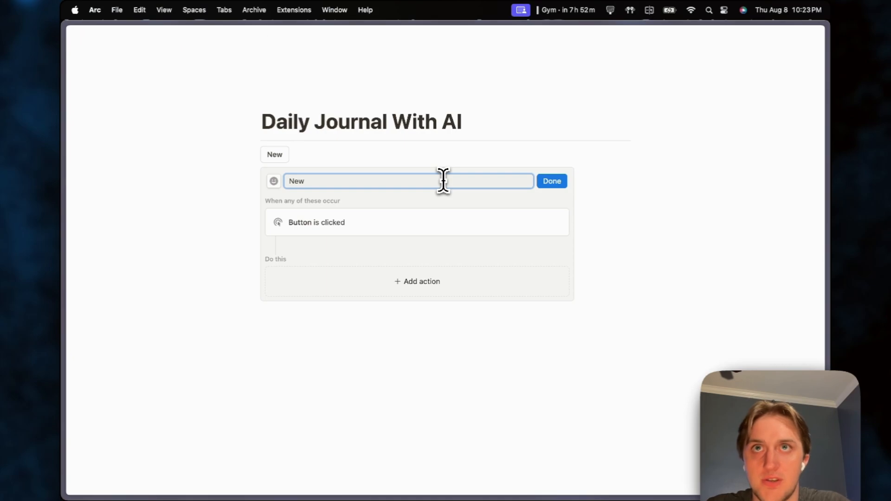
type("Daily Journal")
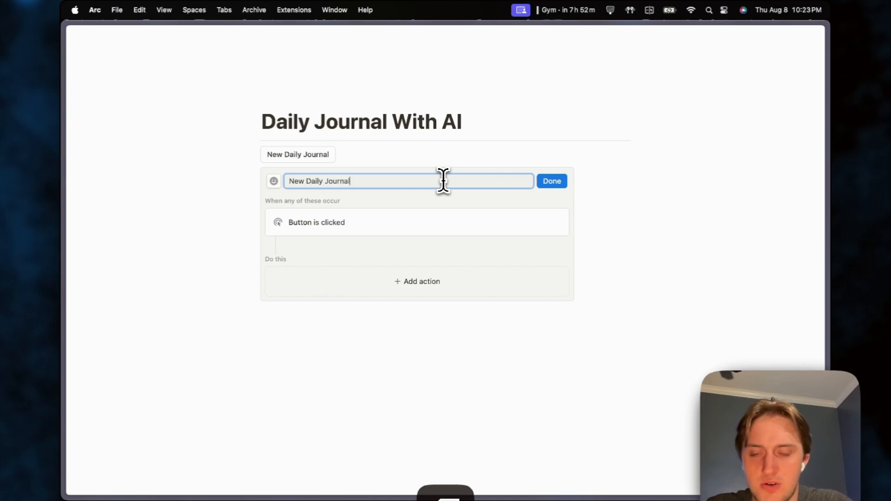
Give the New Daily Journal button a purple plus icon
left_click(274, 181)
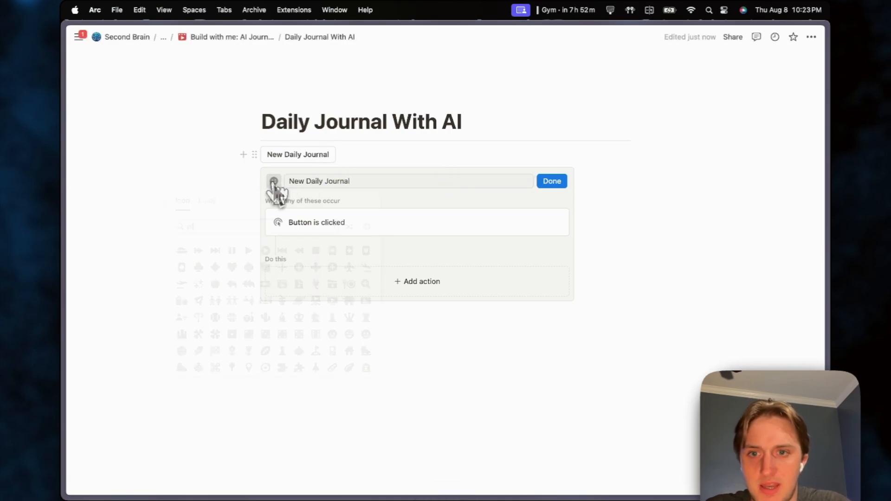
type("plus")
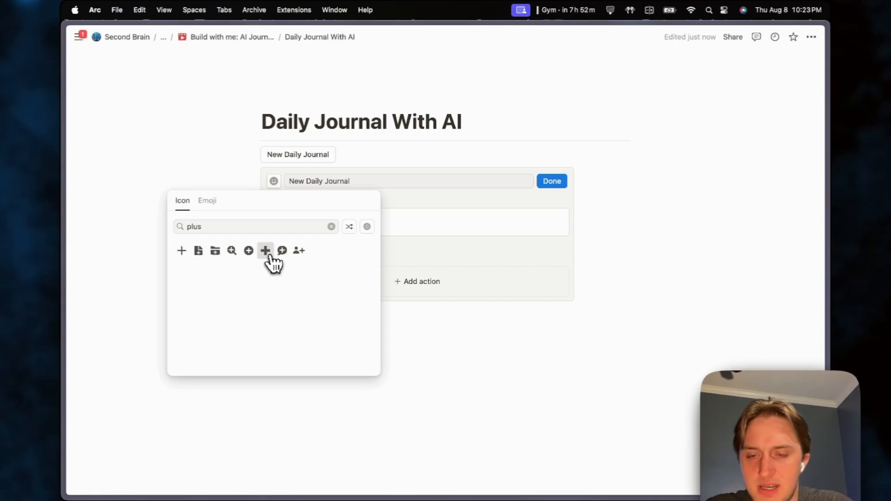
mouse_move(266, 250)
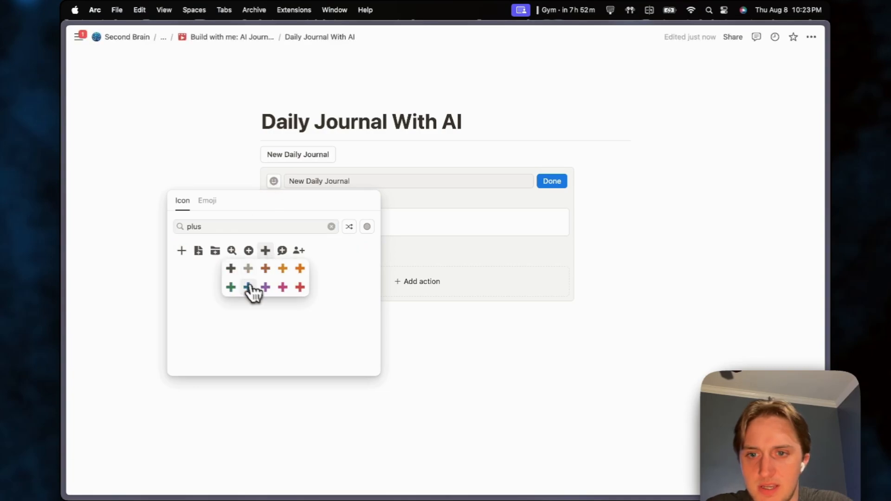
left_click(265, 288)
Add an action to the button that adds a page to the Daily Journal [YT] database
left_click(397, 281)
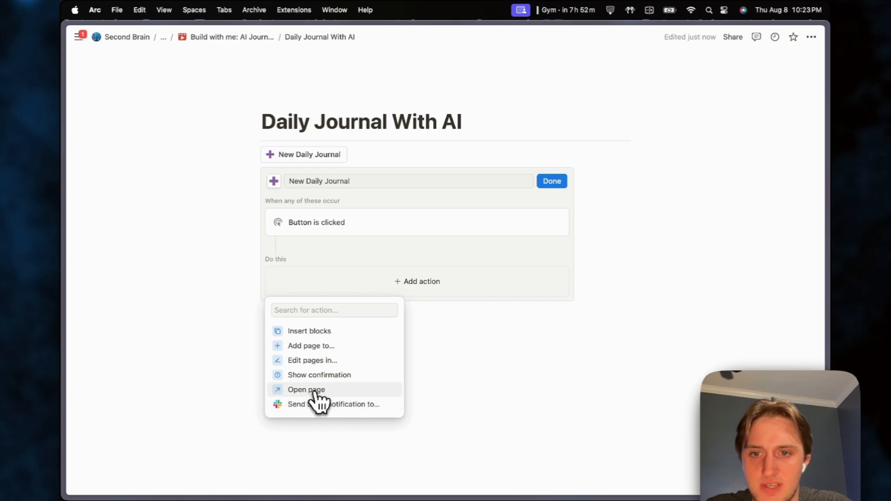
left_click(326, 348)
left_click(380, 287)
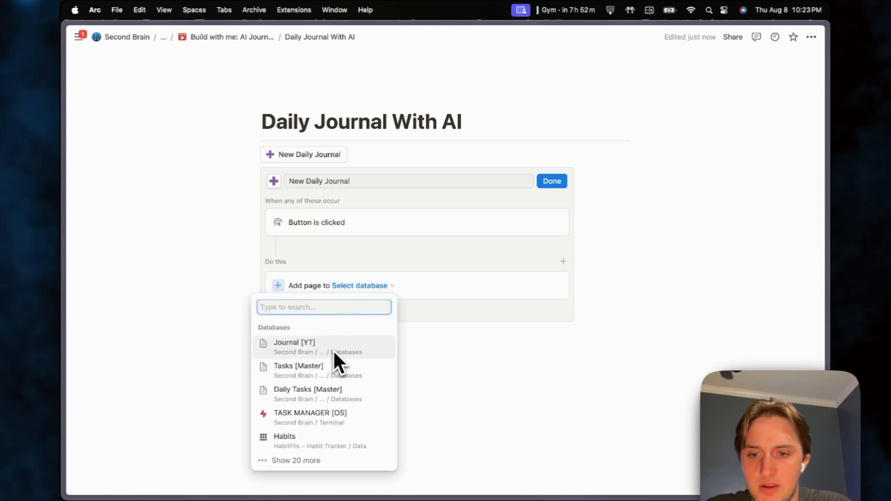
type("Daily")
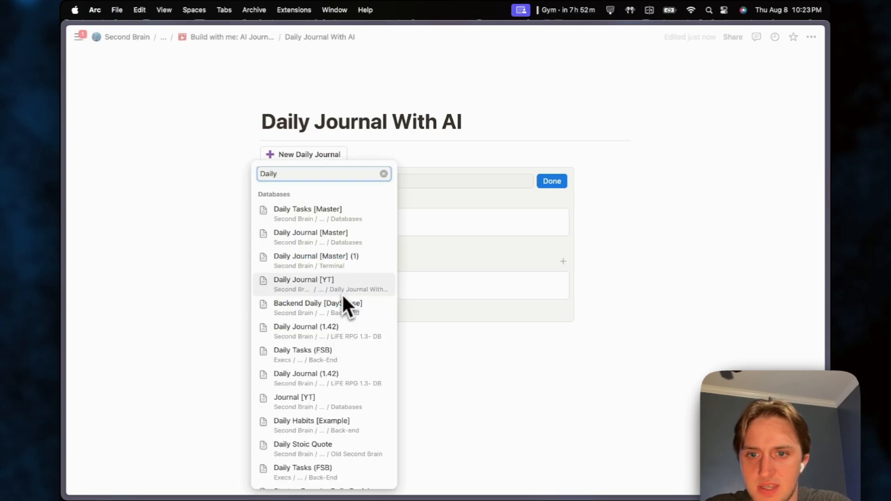
left_click(375, 285)
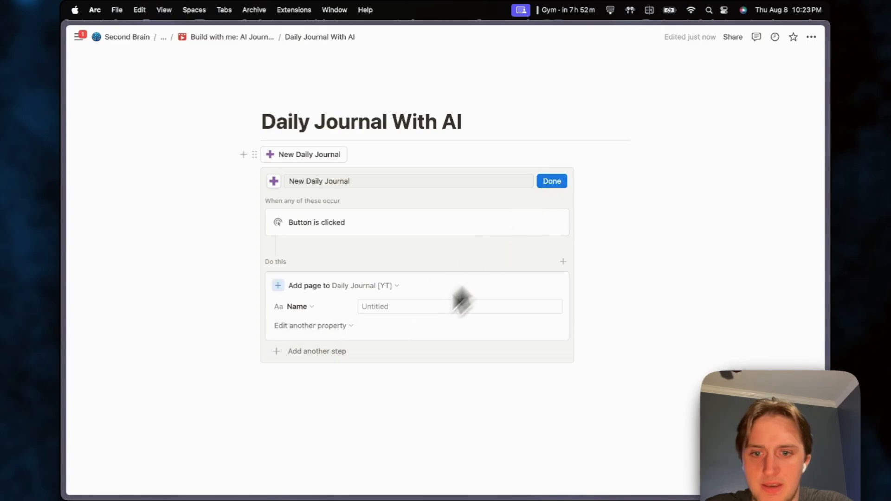
Add a second button action that opens the newly added page in Full page, and finish configuring the button
left_click(324, 353)
left_click(320, 452)
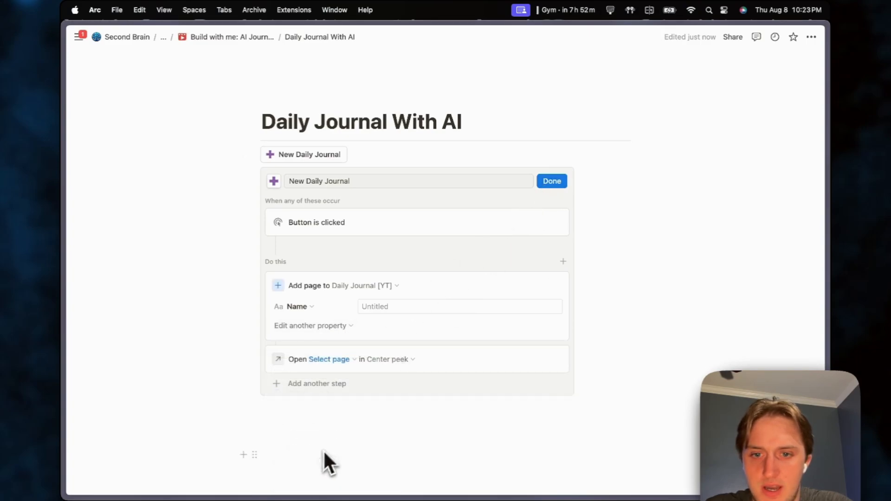
left_click(334, 361)
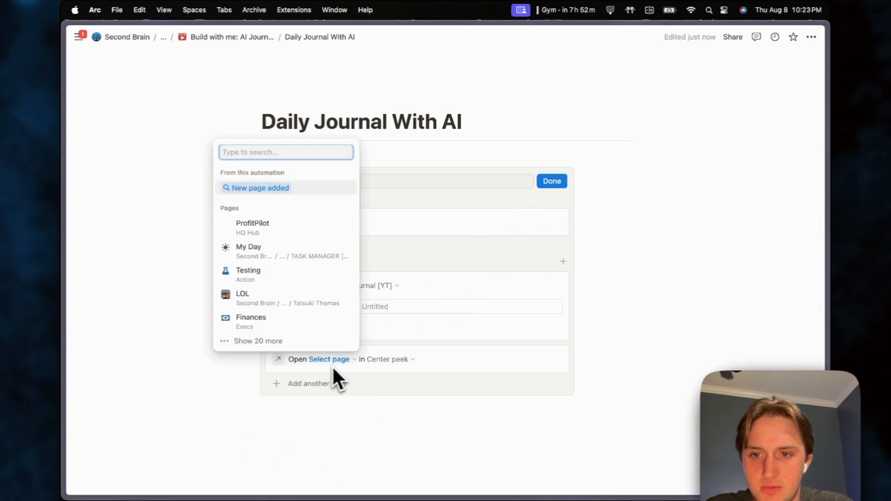
left_click(268, 189)
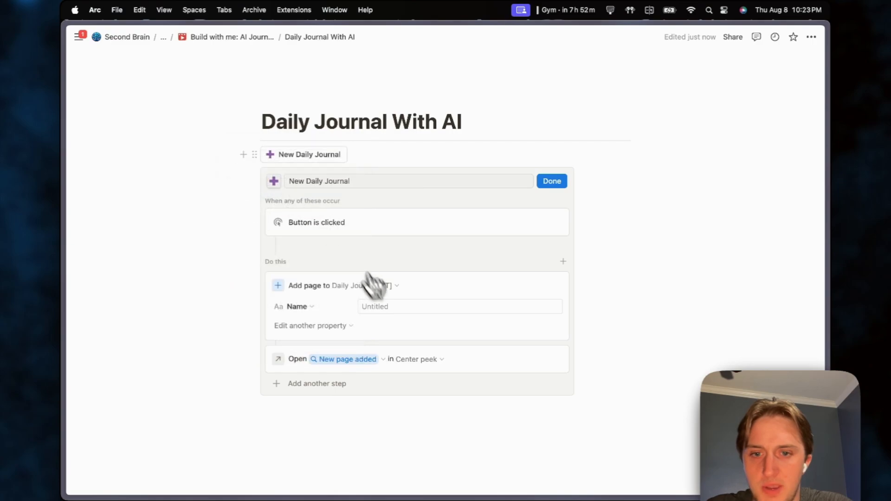
left_click(410, 361)
left_click(384, 459)
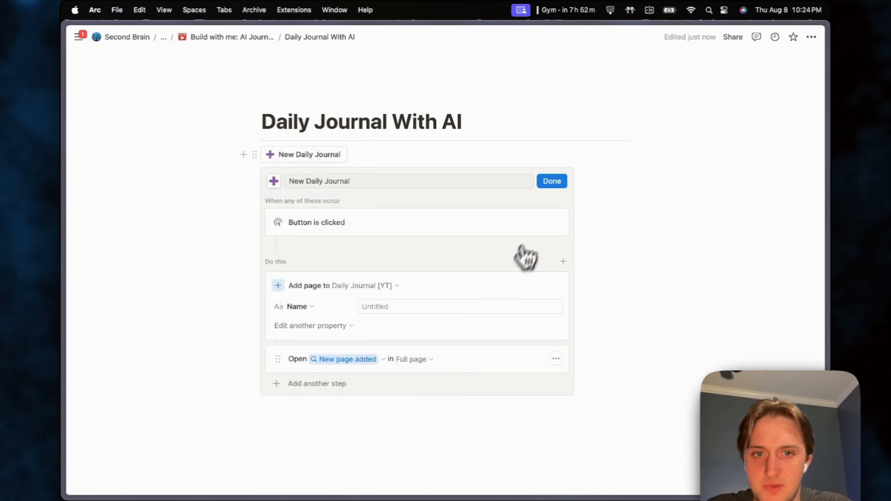
left_click(552, 181)
scroll(417, 316, "down", 2)
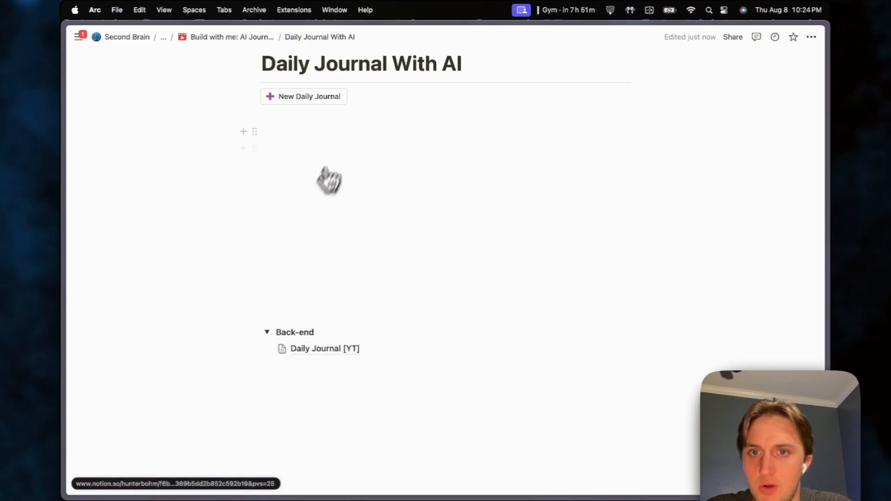
left_click(356, 97)
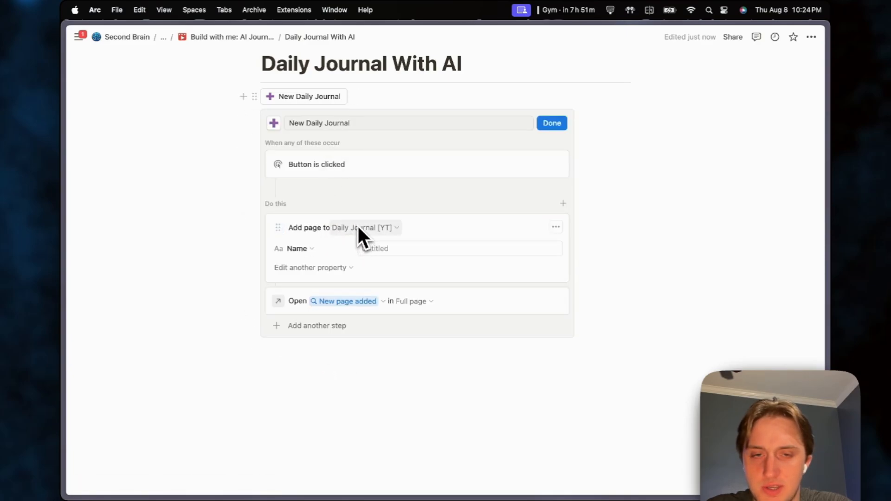
left_click(552, 123)
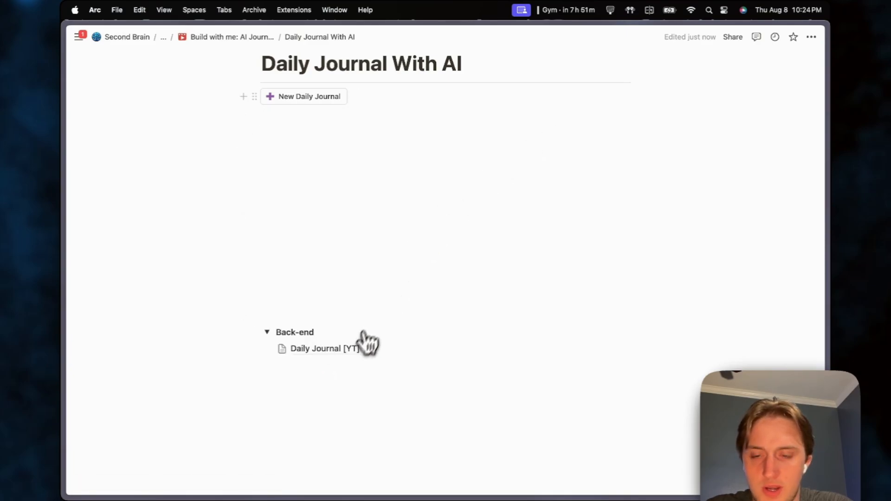
Collapse the Back-end toggle and move the empty block beside the New Daily Journal button to form a second column
left_click(274, 330)
left_click(306, 208)
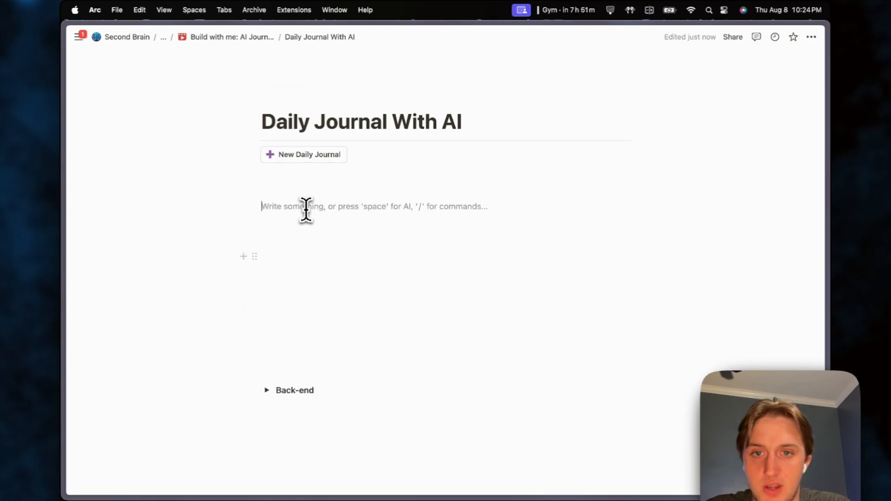
left_click(299, 175)
left_click_drag(256, 174, 634, 154)
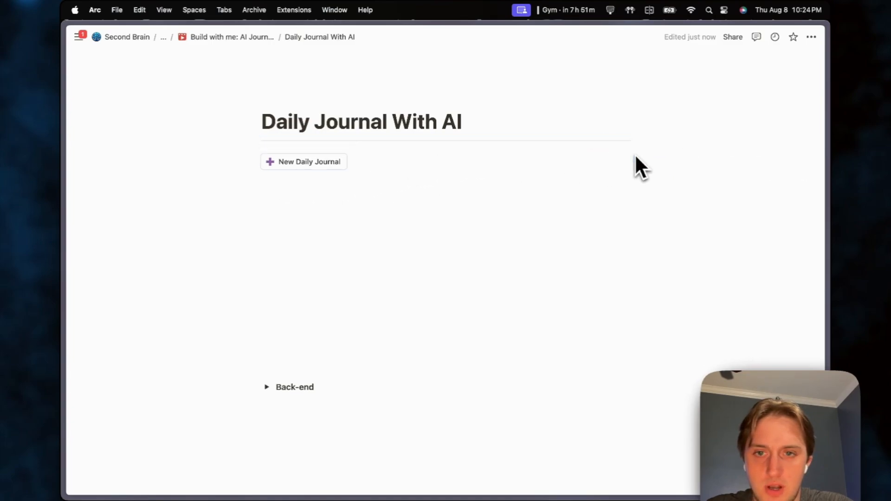
Insert a linked view of the Daily Journal [YT] database in the column beside the button and hide its database title
left_click(565, 163)
type("/li")
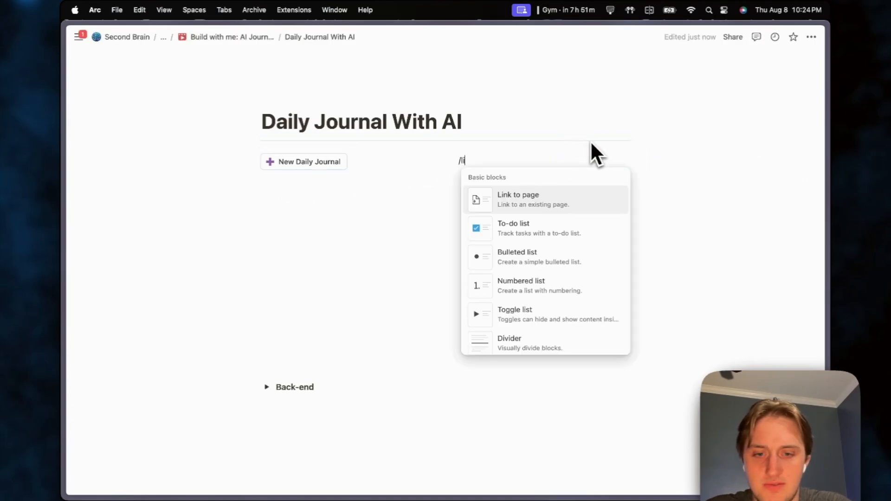
type("nked")
key("Return")
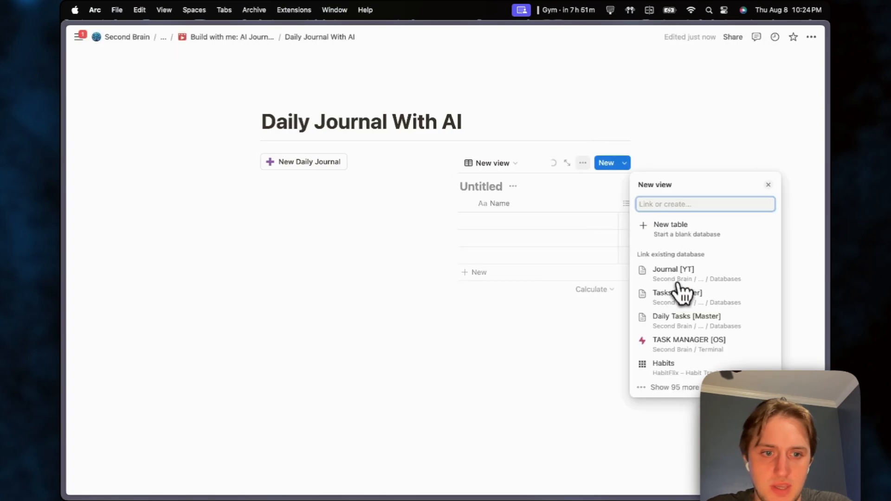
type("Daily")
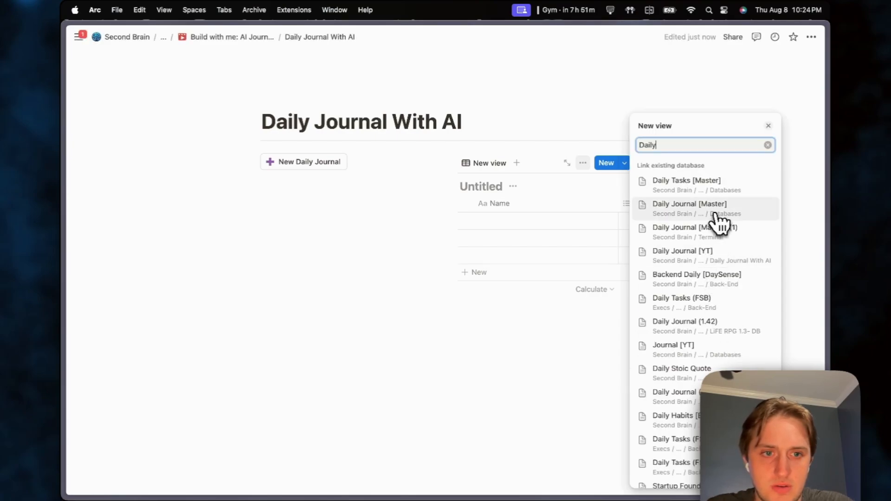
left_click(719, 263)
left_click(556, 270)
left_click(577, 186)
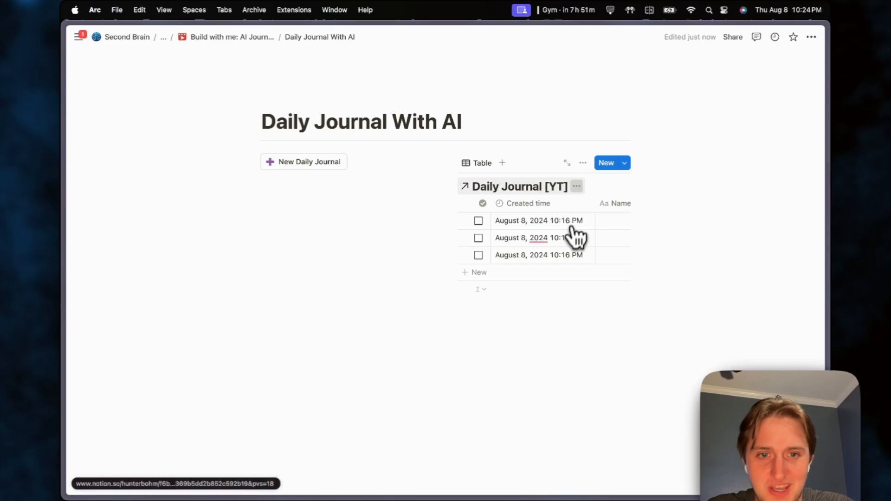
left_click(551, 239)
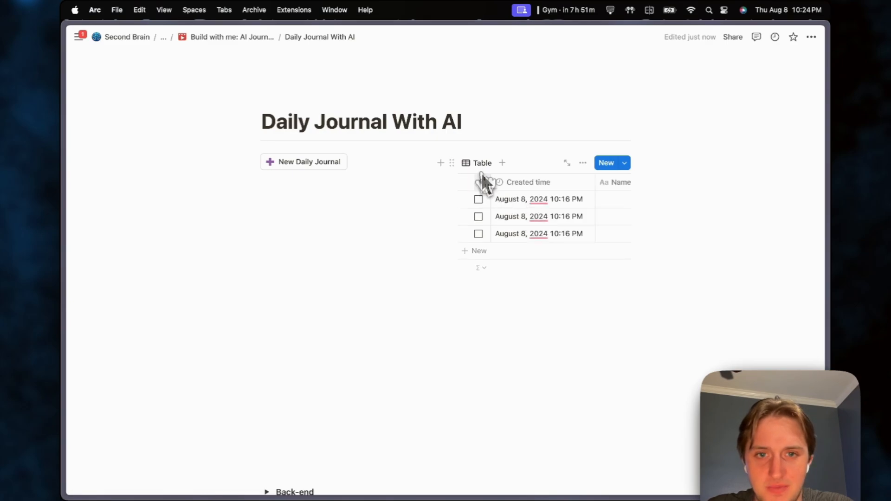
Rename the linked table view as "Today" and give it a sun icon
left_click(481, 172)
left_click(482, 199)
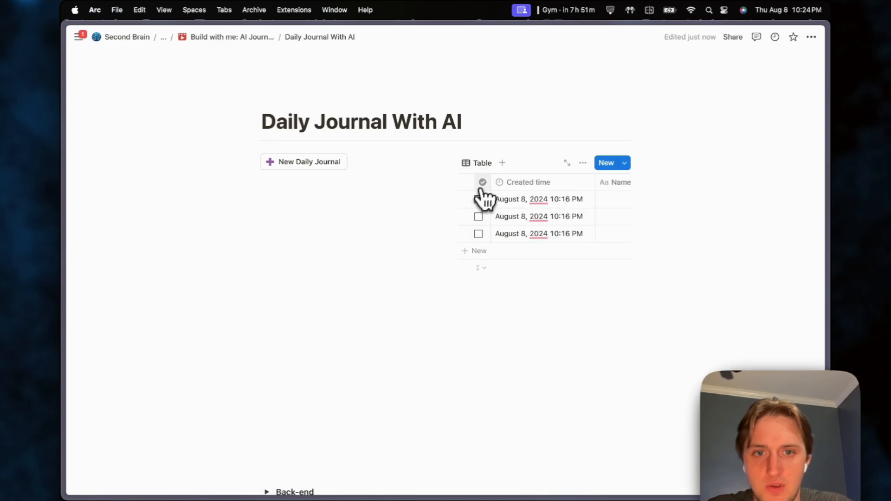
left_click(481, 166)
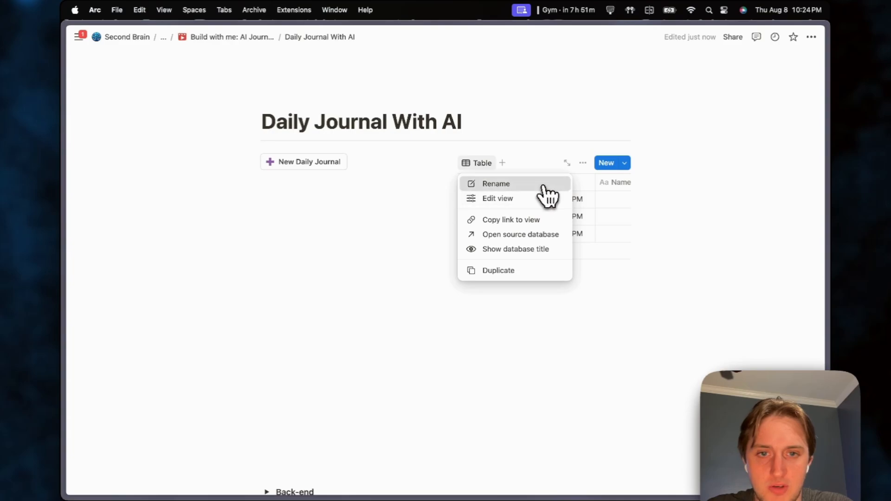
key("Return")
type("Today")
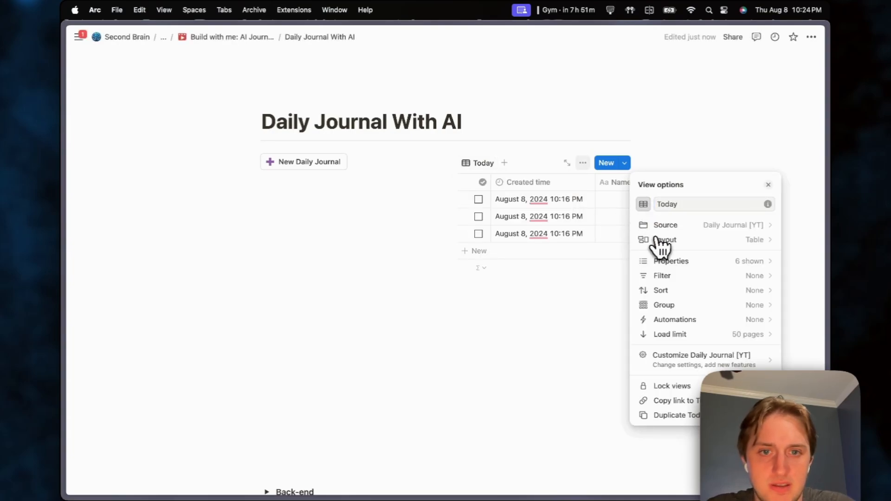
left_click(643, 205)
type("sun")
left_click(553, 270)
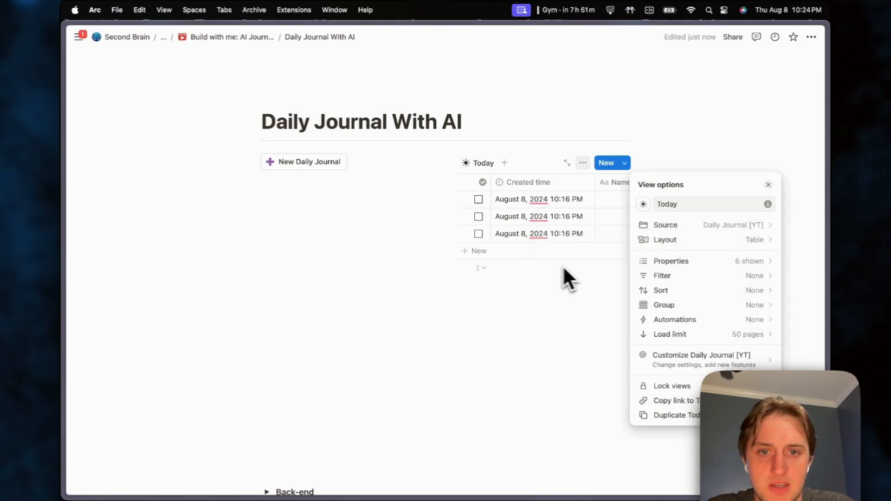
Switch the Today view to a Gallery layout with card preview set to None
left_click(703, 240)
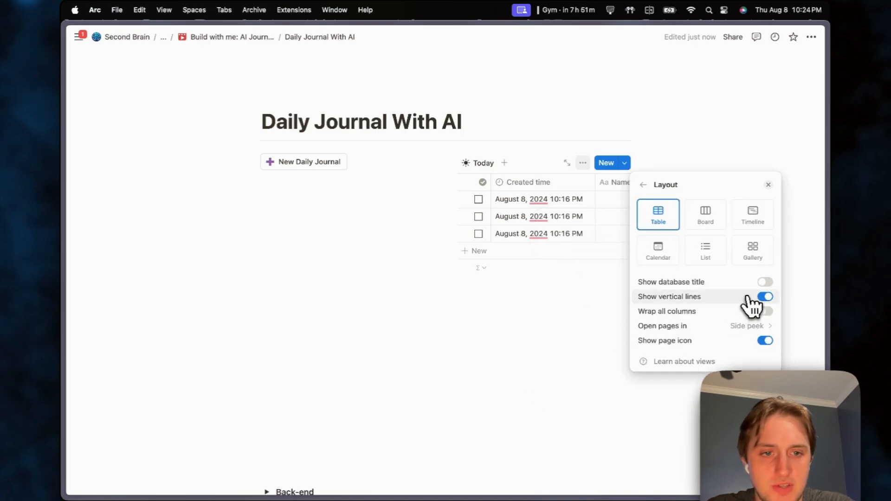
left_click(752, 259)
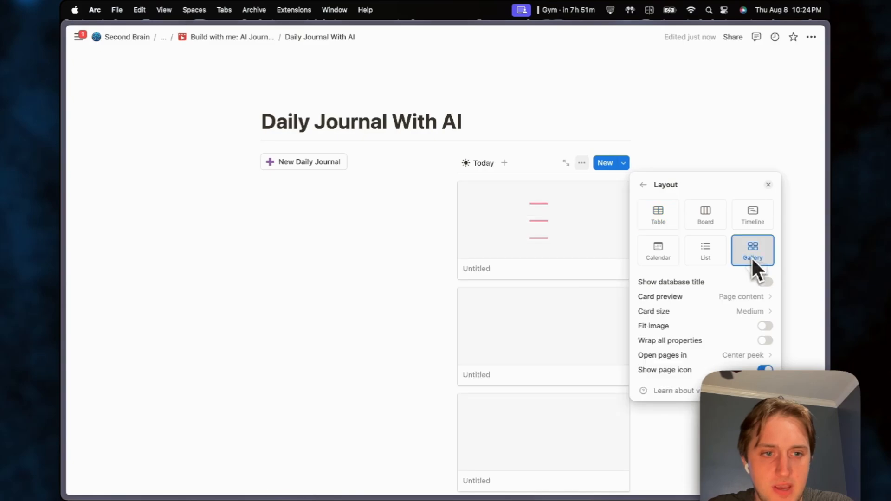
left_click(741, 298)
left_click(721, 315)
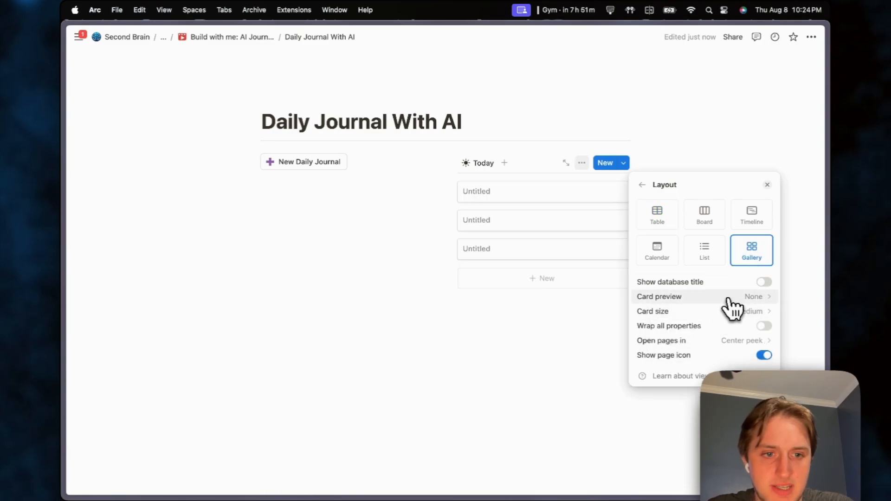
Set the gallery's card size to Small and make its pages open in Full page
left_click(729, 316)
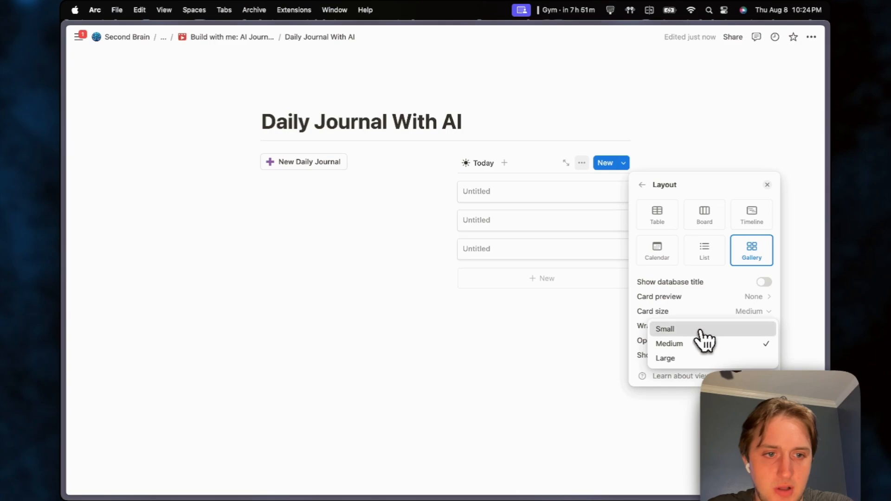
left_click(710, 330)
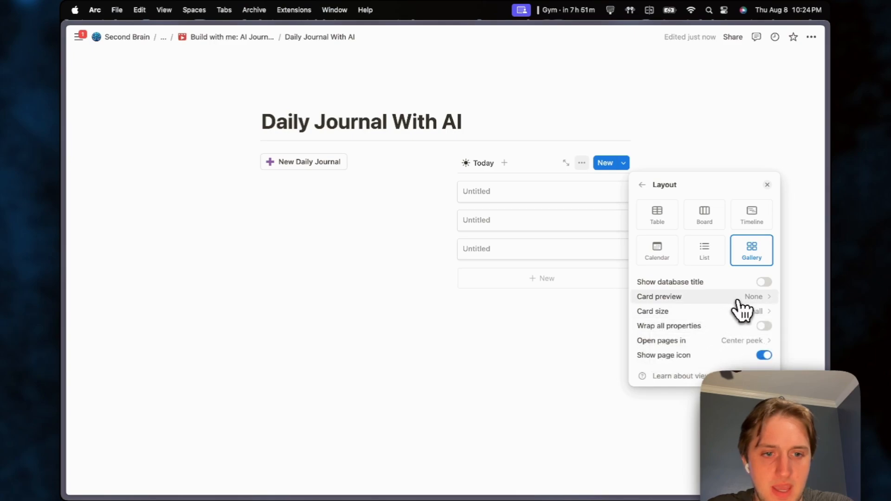
left_click(710, 342)
left_click(683, 443)
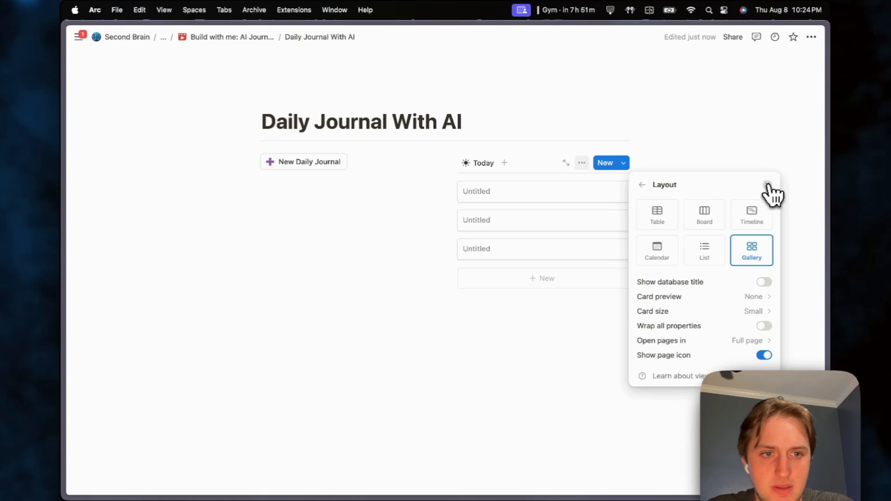
Show the Complete property on the Today gallery cards
left_click(644, 186)
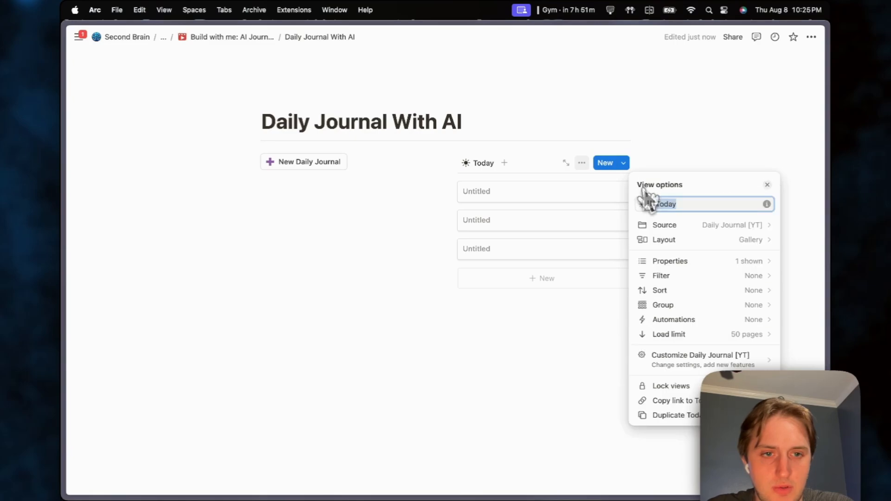
left_click(720, 262)
left_click(756, 277)
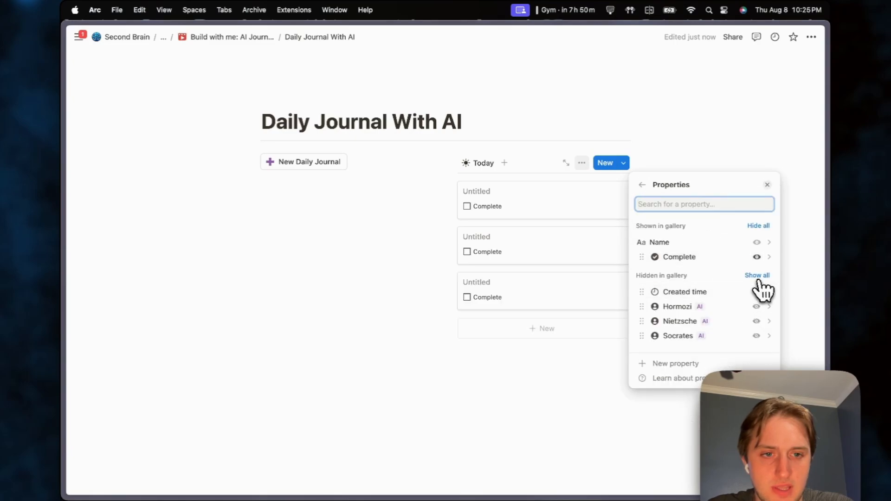
left_click(794, 259)
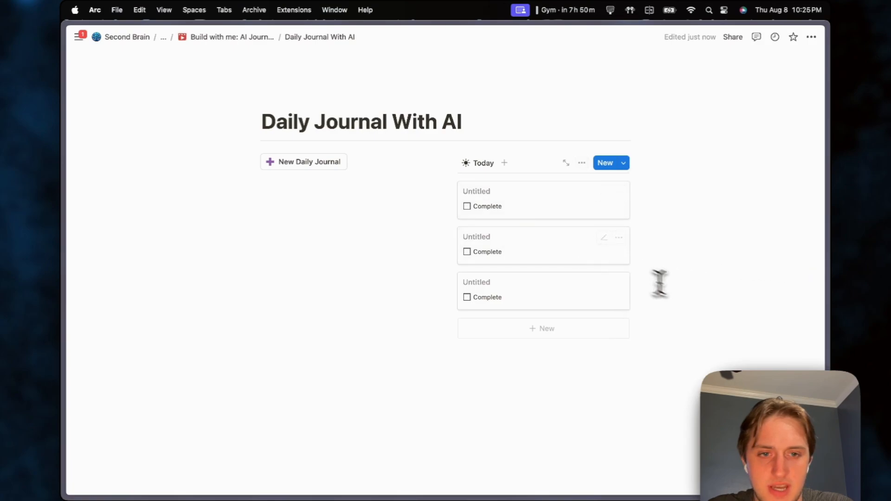
Delete the three untitled entries from the Today gallery
left_click_drag(701, 310, 521, 211)
key("BackSpace")
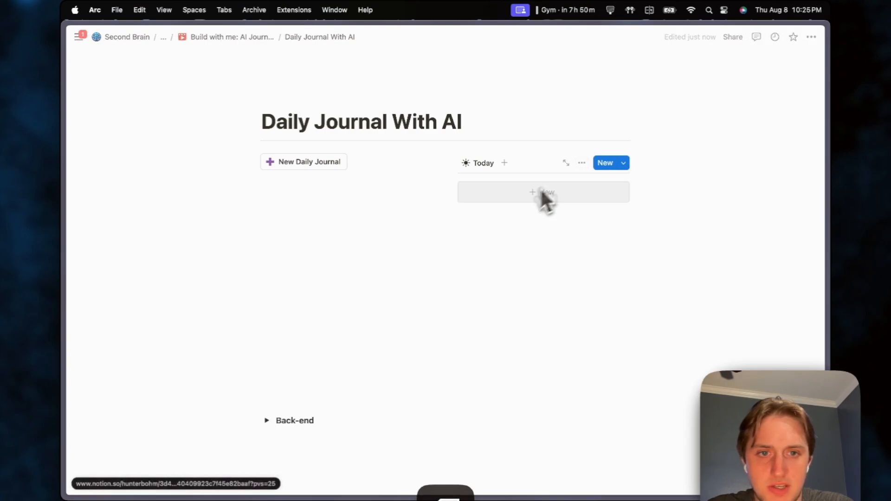
Add a Created time filter to the Today gallery and convert it to an advanced filter
left_click(581, 163)
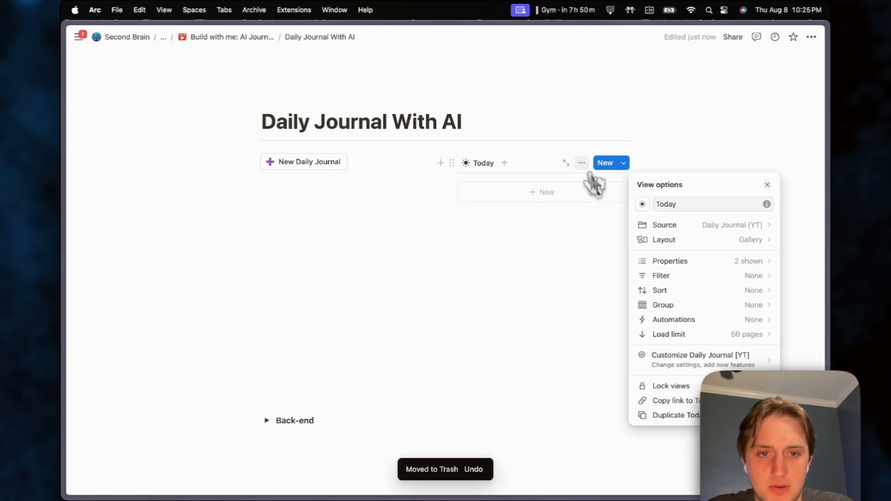
left_click(676, 277)
left_click(698, 256)
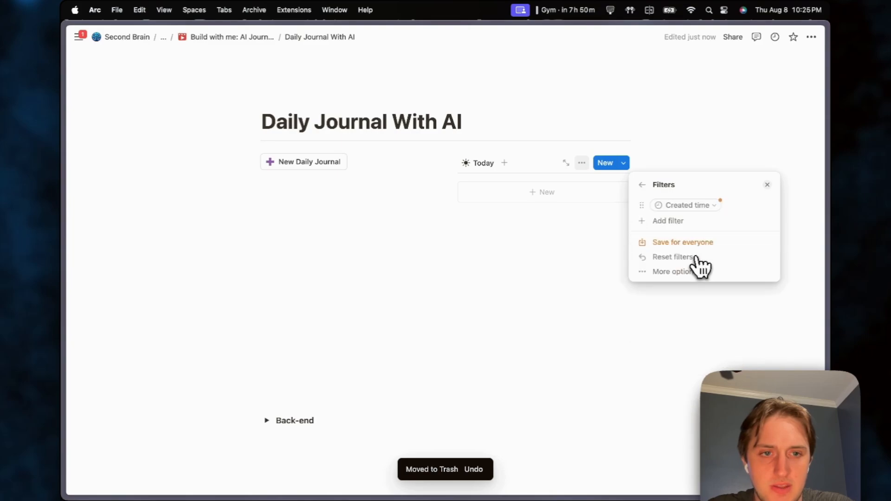
left_click(698, 205)
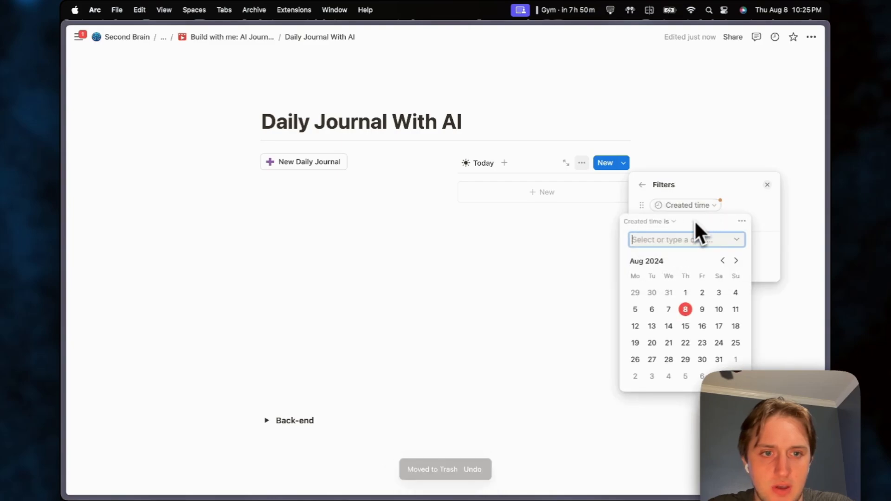
left_click(670, 222)
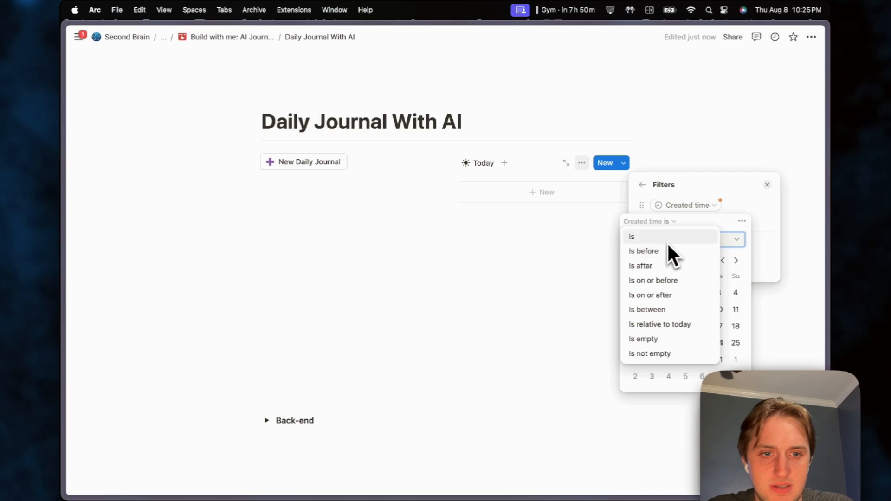
left_click(692, 219)
left_click(742, 222)
left_click(723, 244)
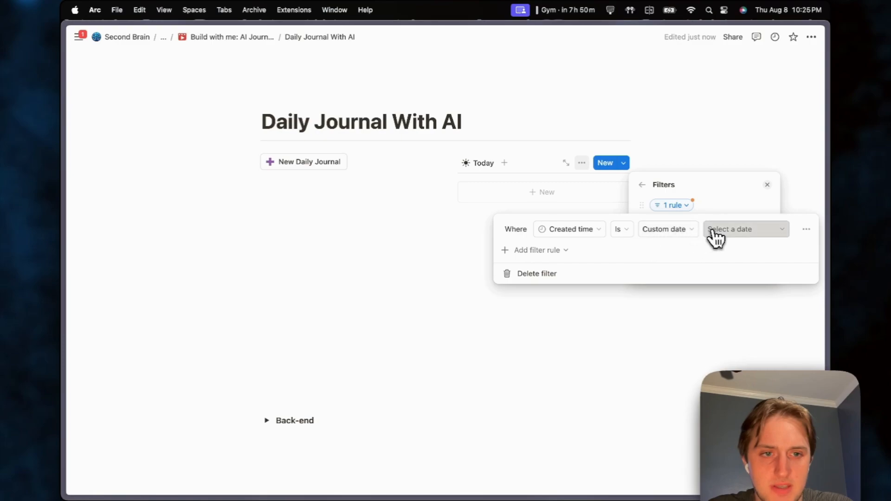
Set the Today gallery's filter rule to Created time is Today and save it for everyone
left_click(718, 235)
left_click(682, 234)
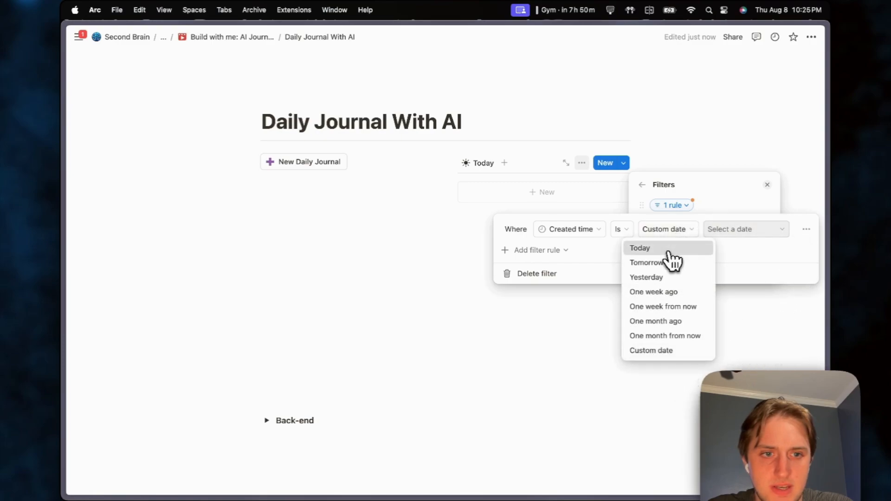
left_click(671, 247)
left_click(721, 213)
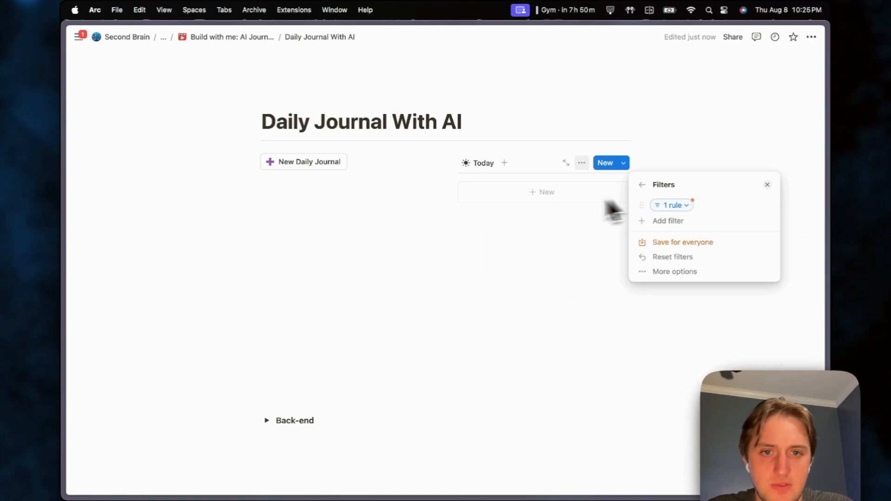
left_click(705, 243)
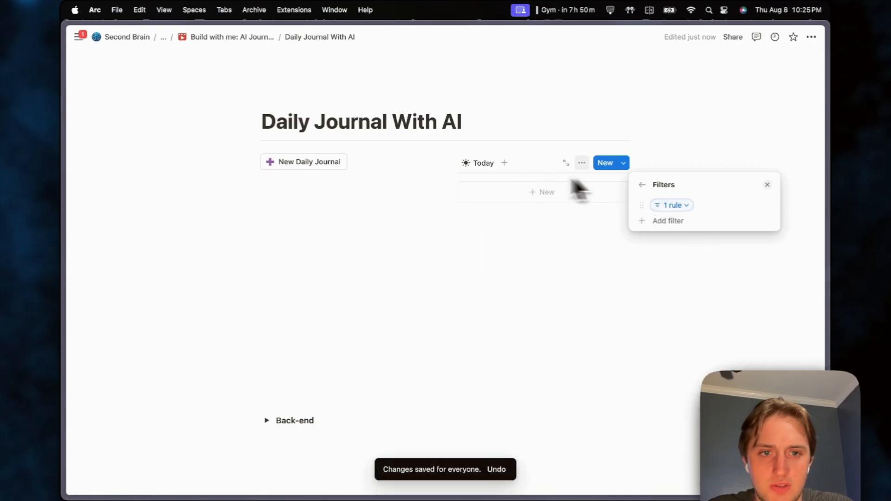
Insert a callout below the divider under the Today gallery and give it a purple history icon
left_click(531, 238)
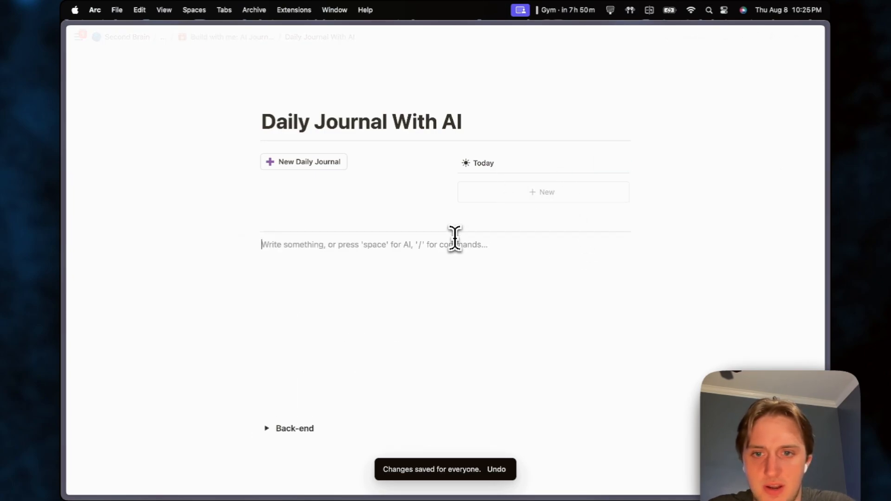
type("/cal")
key("Return")
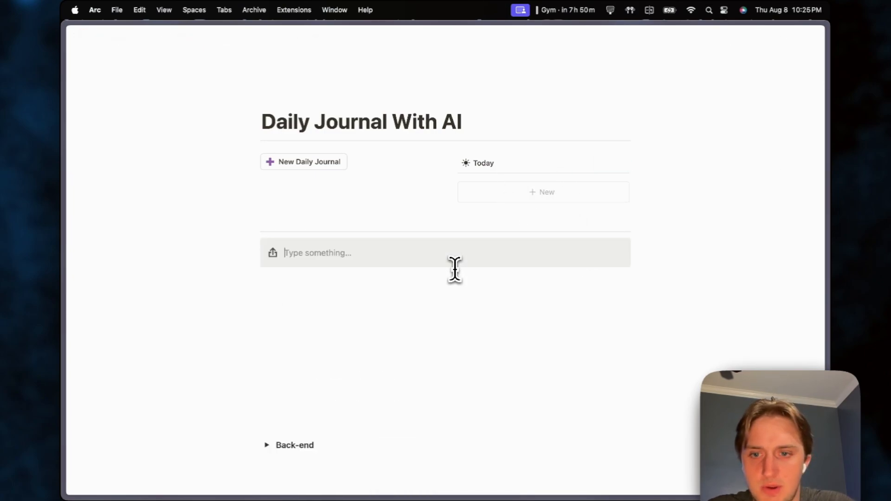
left_click(273, 253)
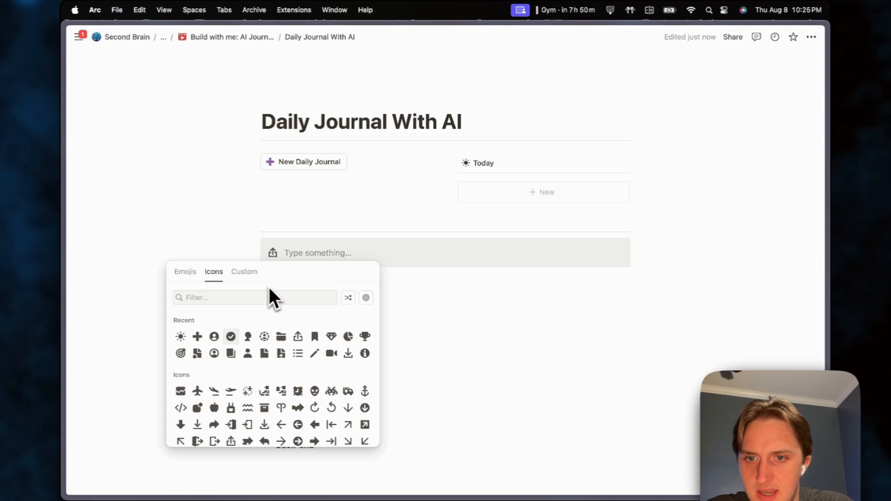
type("back")
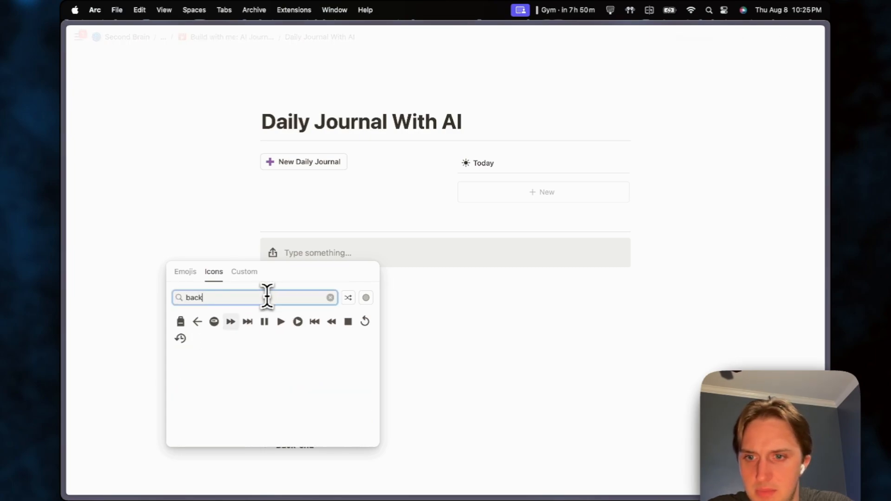
left_click(181, 338)
left_click(180, 376)
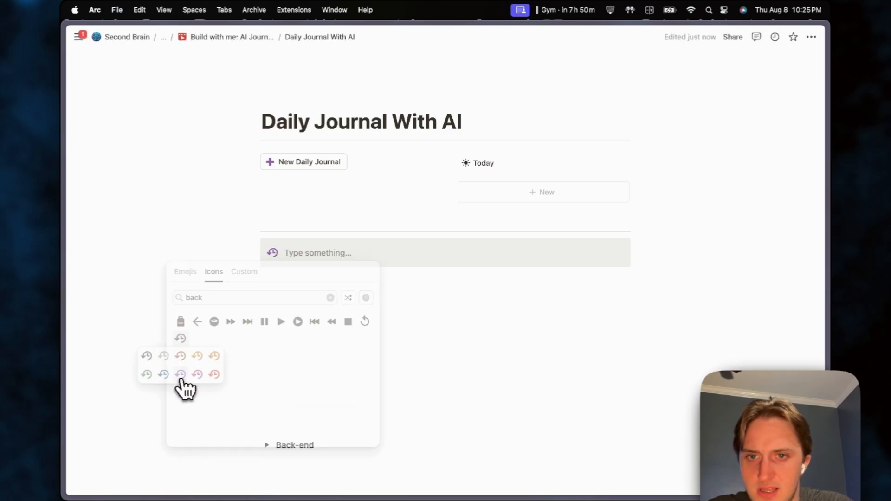
Give the callout the default background and move the empty block beneath it inside the callout
left_click(255, 247)
mouse_move(233, 308)
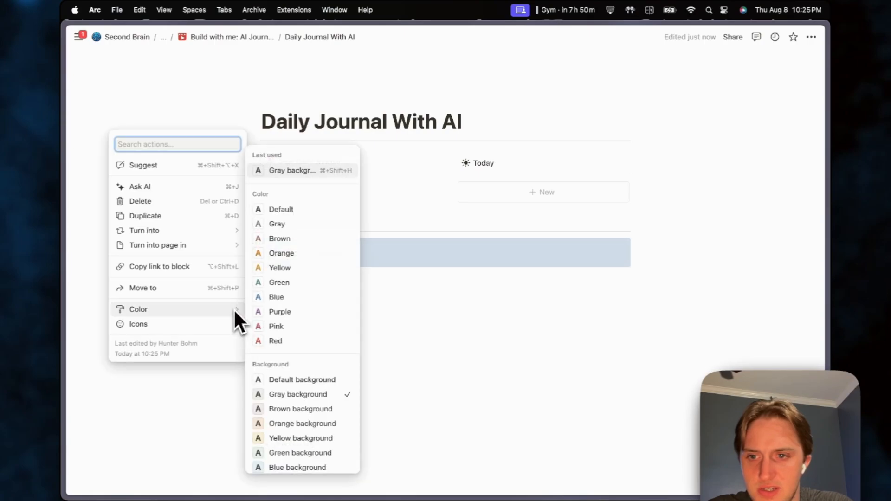
left_click(301, 380)
left_click(340, 295)
left_click_drag(256, 296, 332, 265)
Title the callout "Daily Journal History" in bold and add a divider beneath the title
left_click(322, 258)
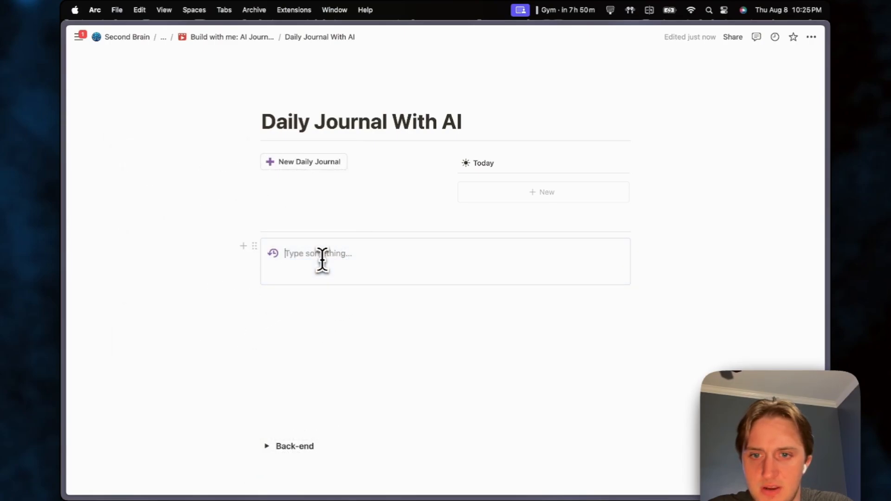
type("Dail")
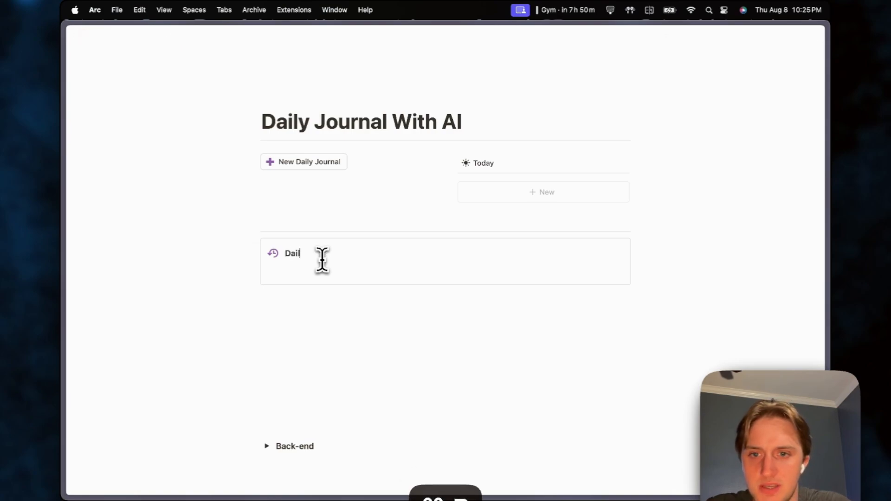
type("y Journal History")
key("Return")
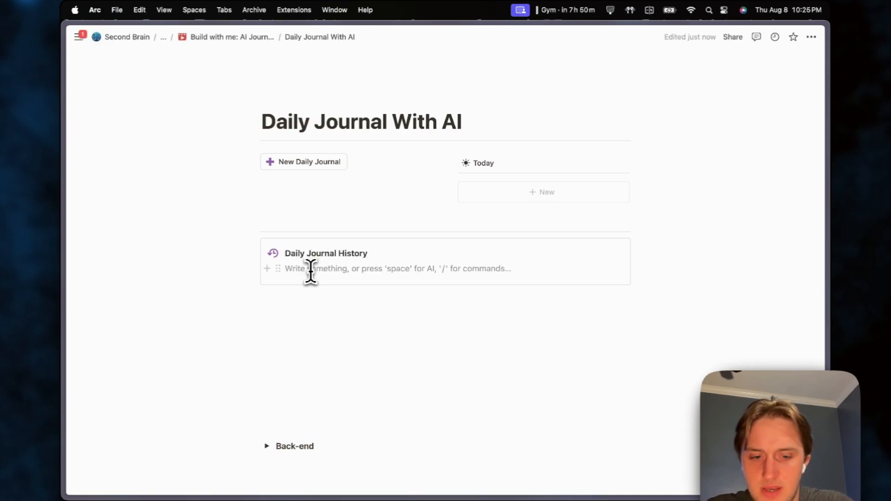
type("---")
Insert a linked view of the Daily Journal [YT] database below the divider in the callout
type("/linked")
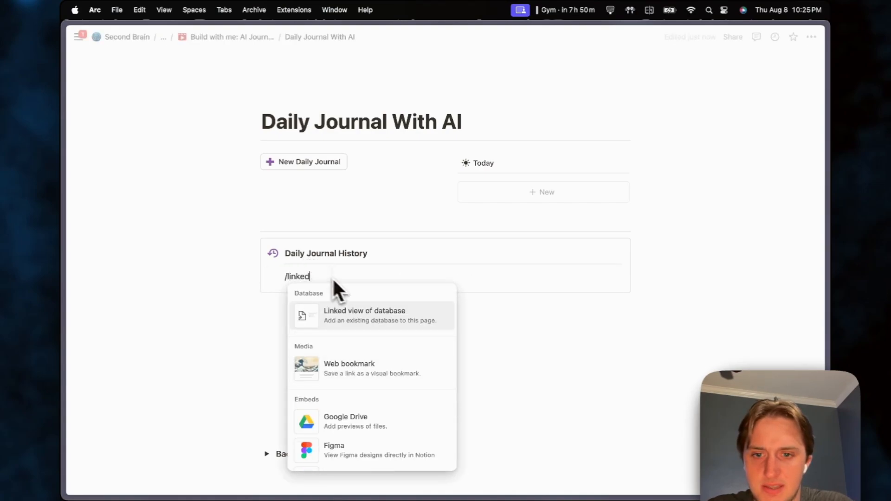
left_click(379, 325)
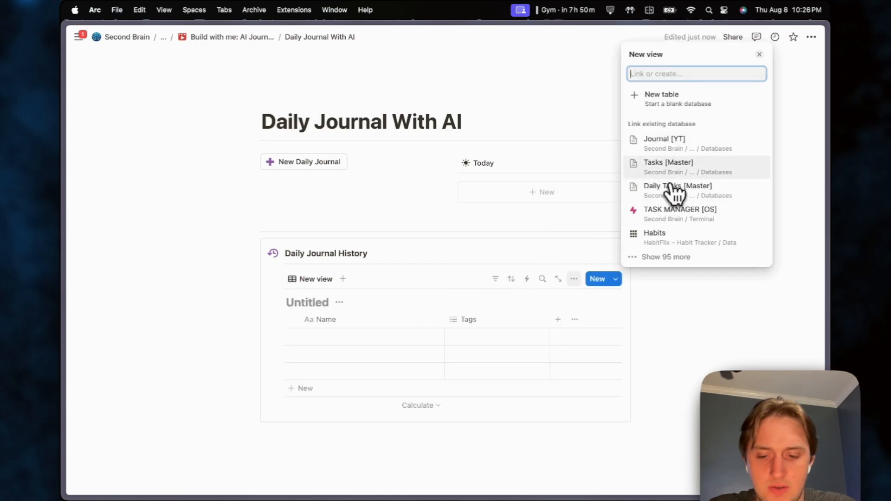
type("Daily")
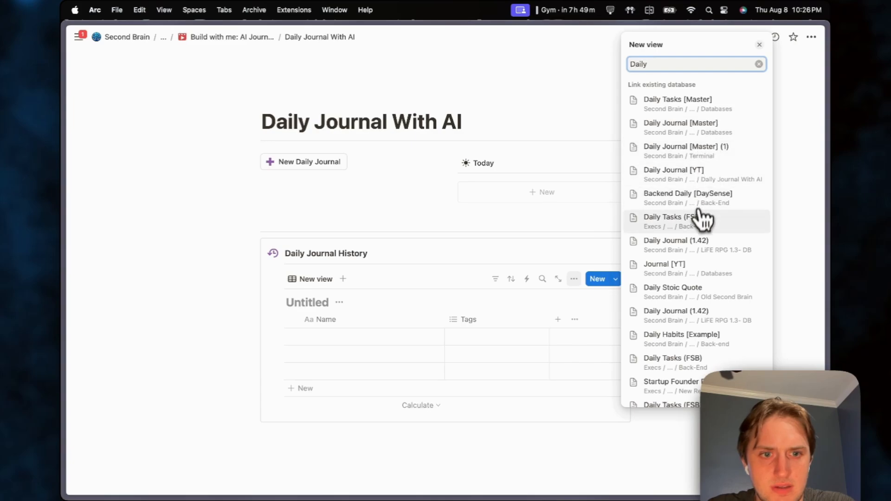
left_click(719, 175)
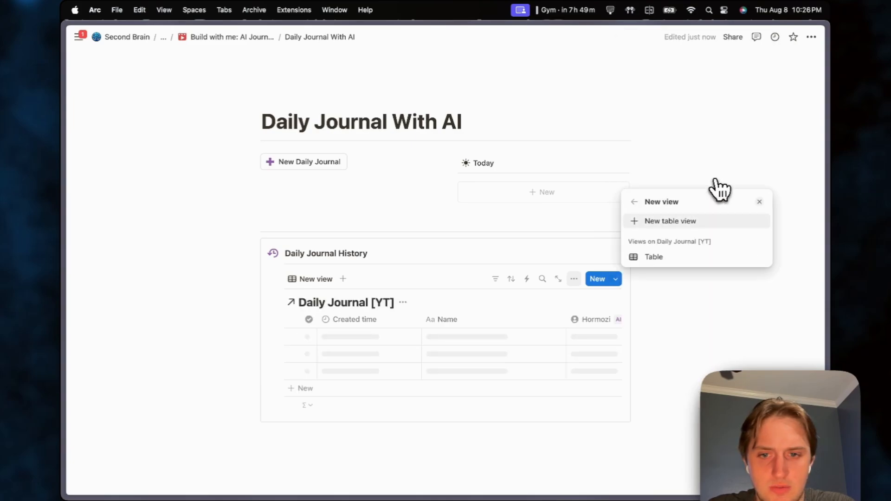
Hide the linked database's title and rename its table view to Past Week
left_click(404, 303)
left_click(403, 303)
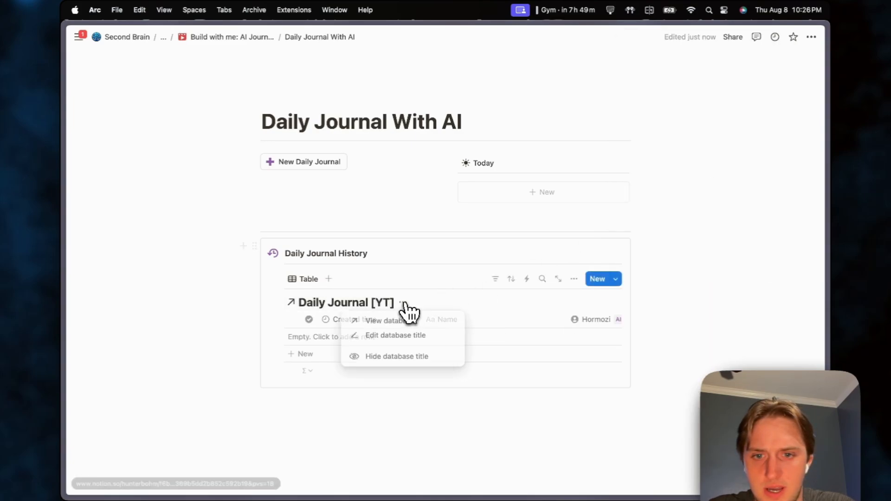
left_click(400, 356)
left_click(306, 280)
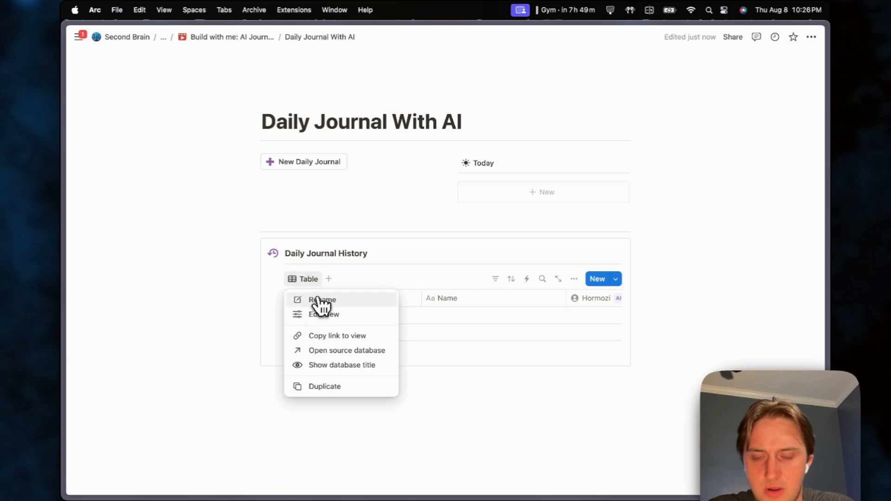
left_click(318, 299)
type("Past WE")
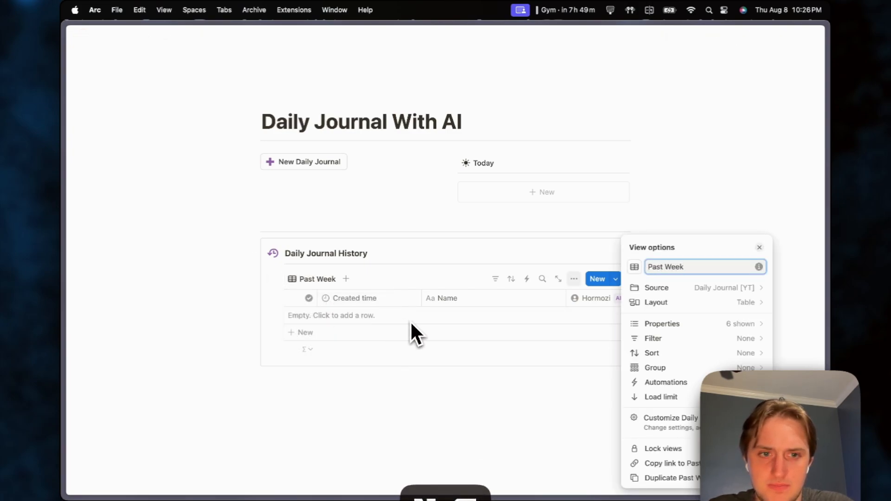
left_click(374, 269)
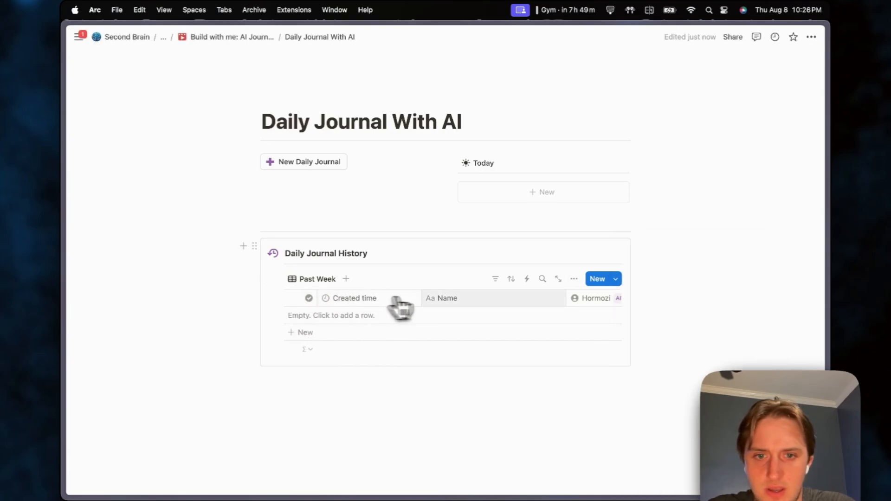
Hide the Hormozi, Socrates and Nietzsche columns in the Past Week table and move Created time after Name
scroll(418, 307, "right", 3)
left_click(510, 300)
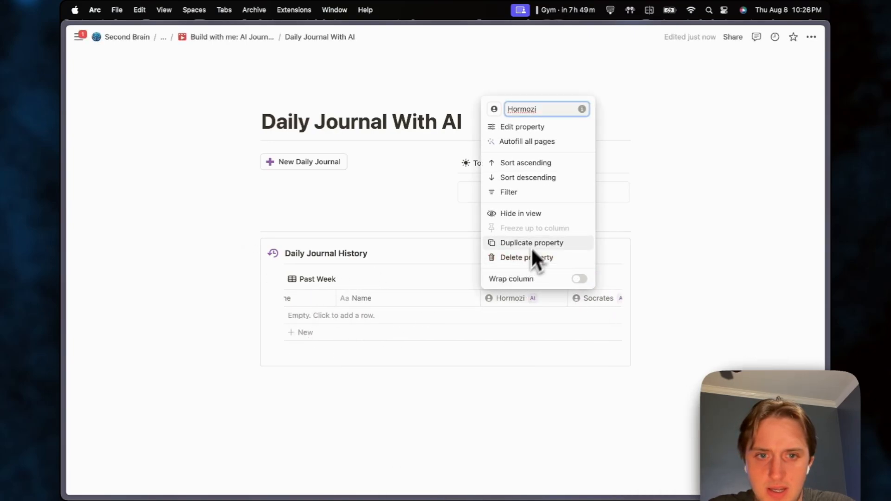
left_click(541, 215)
left_click(529, 301)
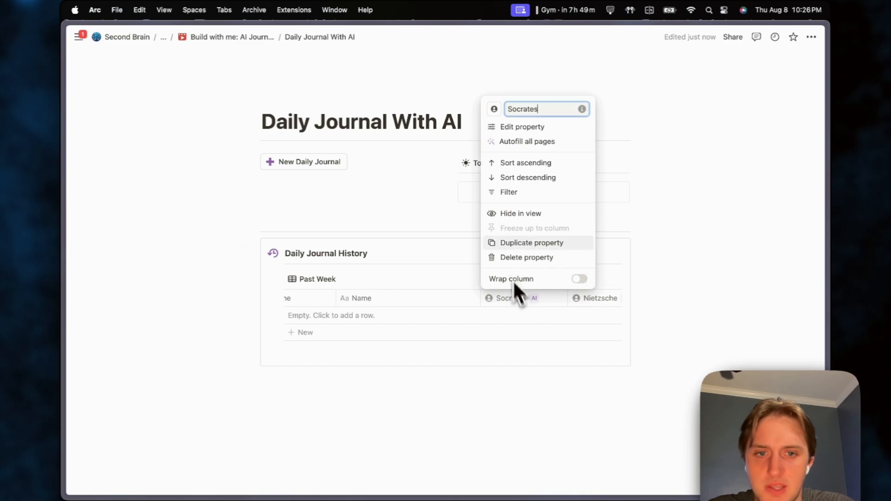
left_click(531, 218)
left_click(534, 302)
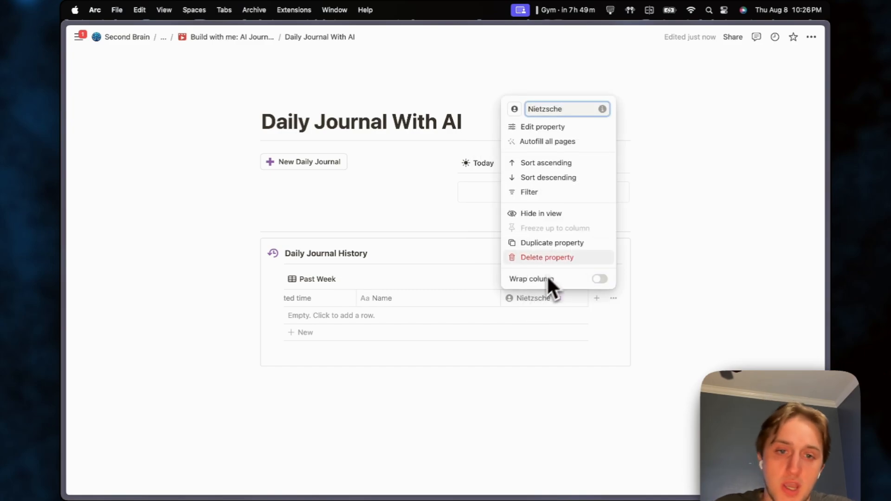
left_click(541, 213)
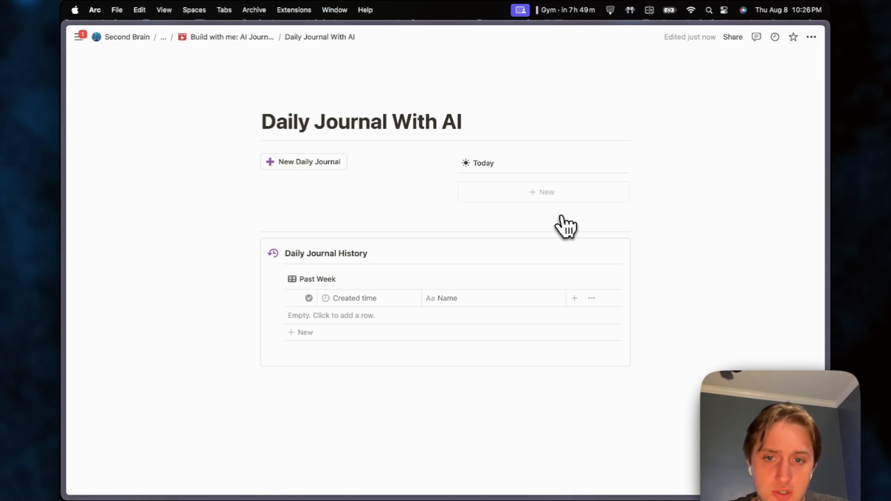
left_click_drag(374, 299, 389, 360)
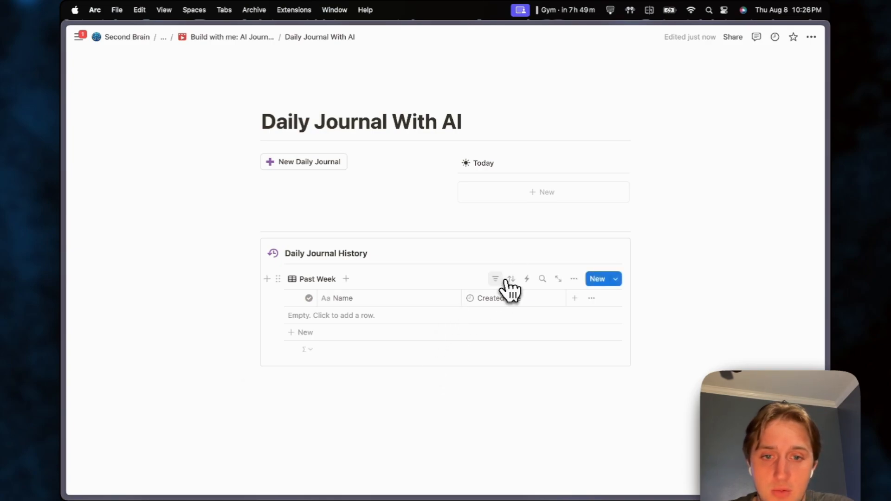
Filter the Past Week view to entries whose Created time is on or after one week ago, and save the filter for everyone
left_click(496, 279)
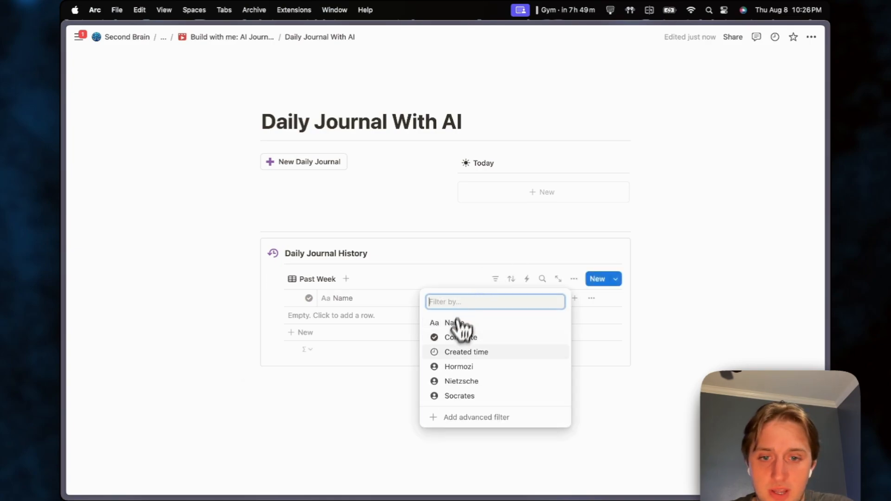
left_click(476, 357)
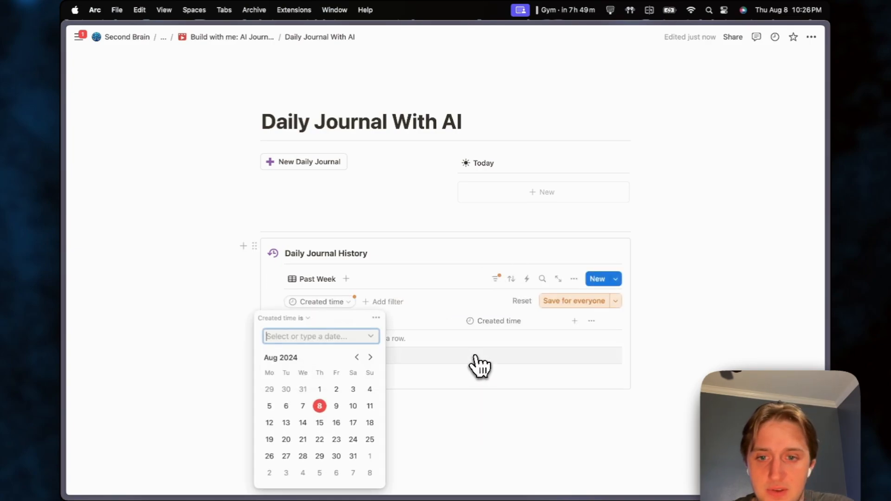
left_click(379, 325)
left_click(411, 338)
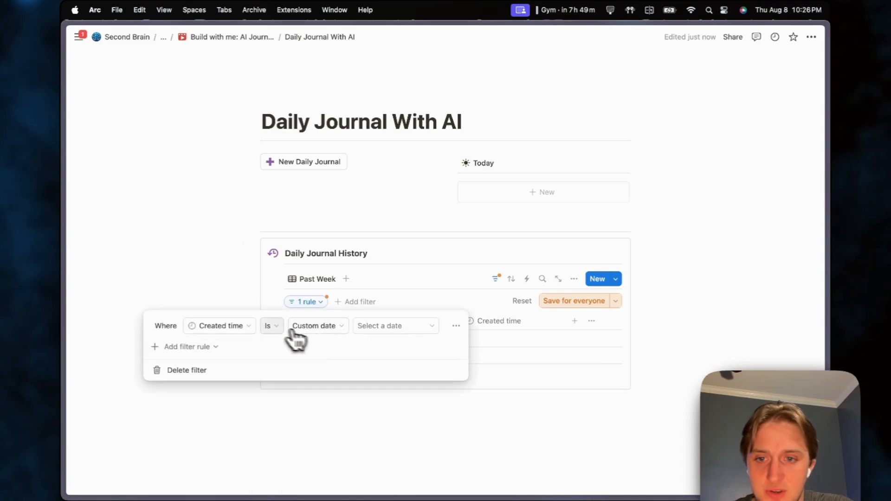
left_click(271, 326)
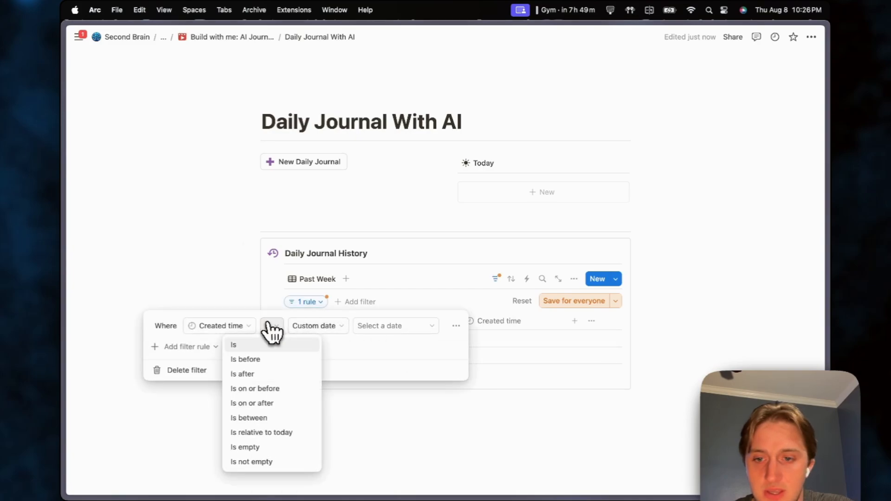
left_click(279, 403)
left_click(404, 327)
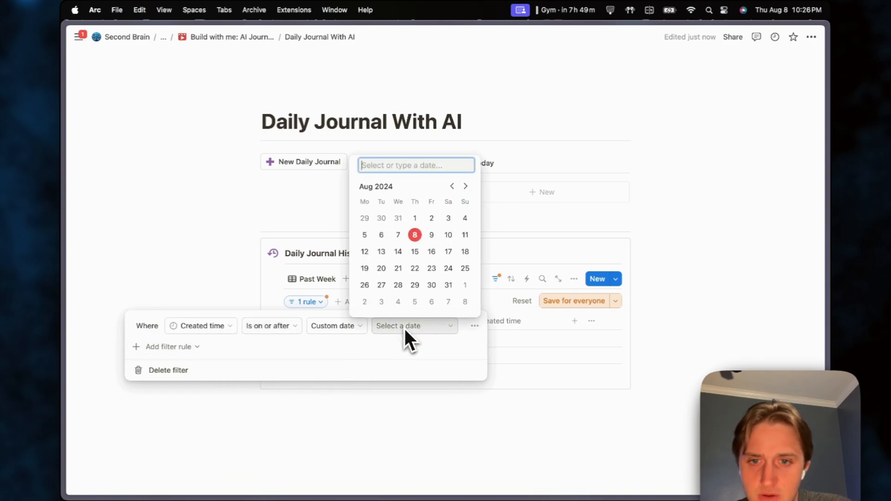
left_click(342, 331)
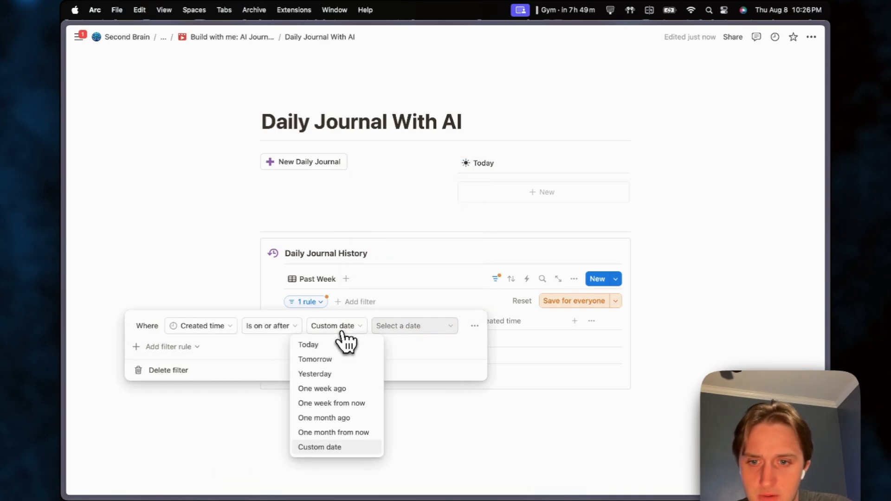
left_click(344, 388)
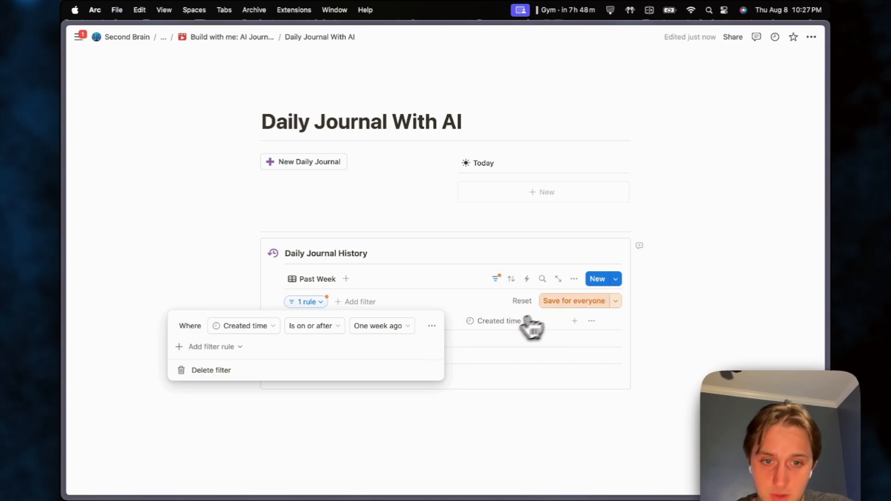
left_click(571, 304)
Duplicate the Past Week view and name the copy Past Month
left_click(321, 281)
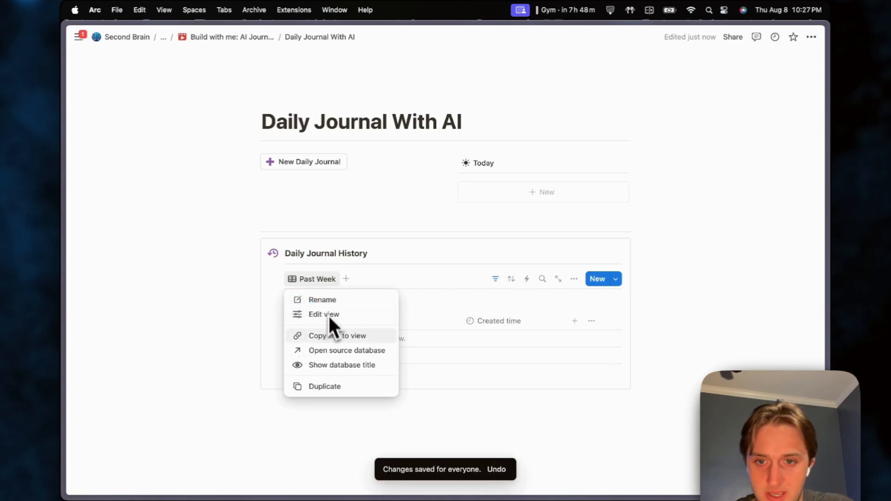
left_click(343, 390)
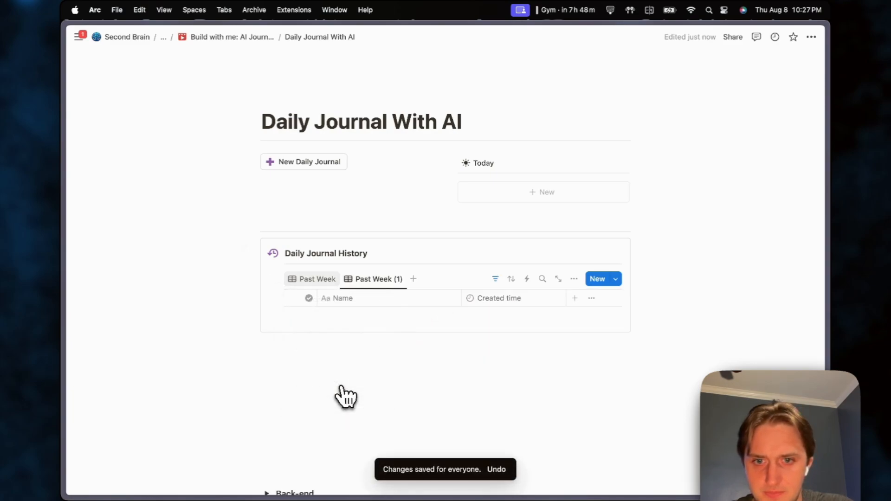
type("Past Month")
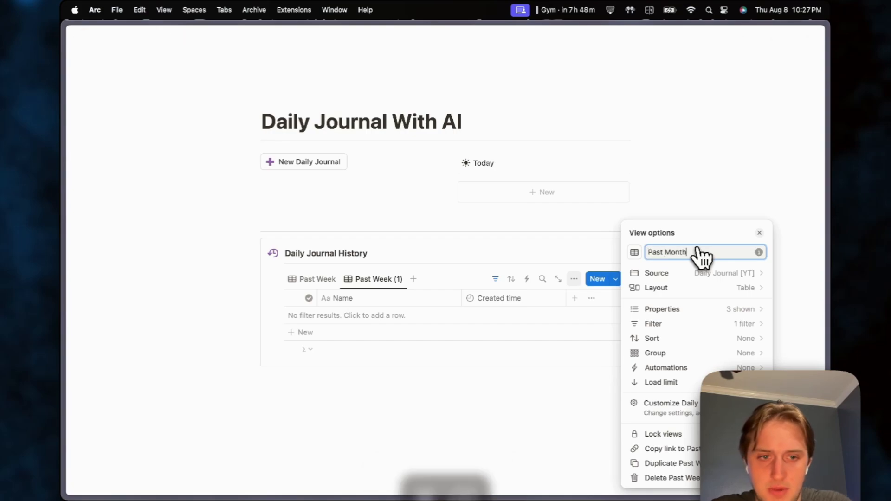
Set the Past Month view's Created time filter to on or after one month ago and save it for everyone
left_click(678, 325)
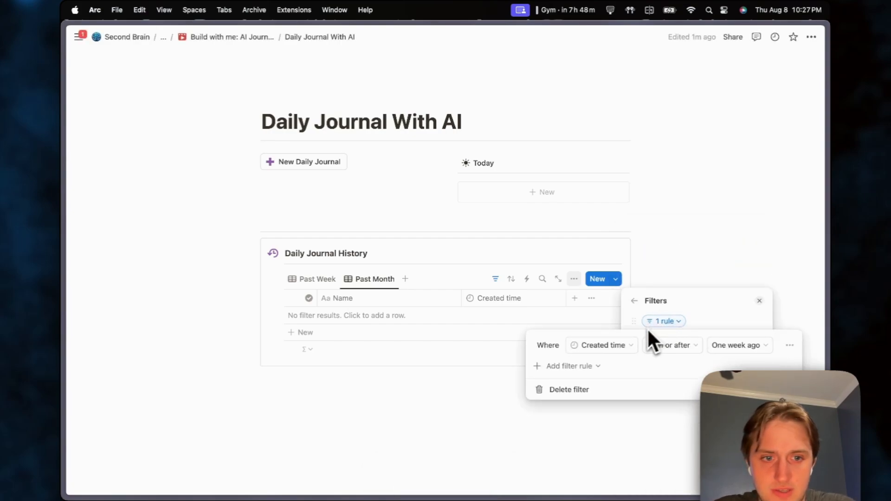
left_click(736, 346)
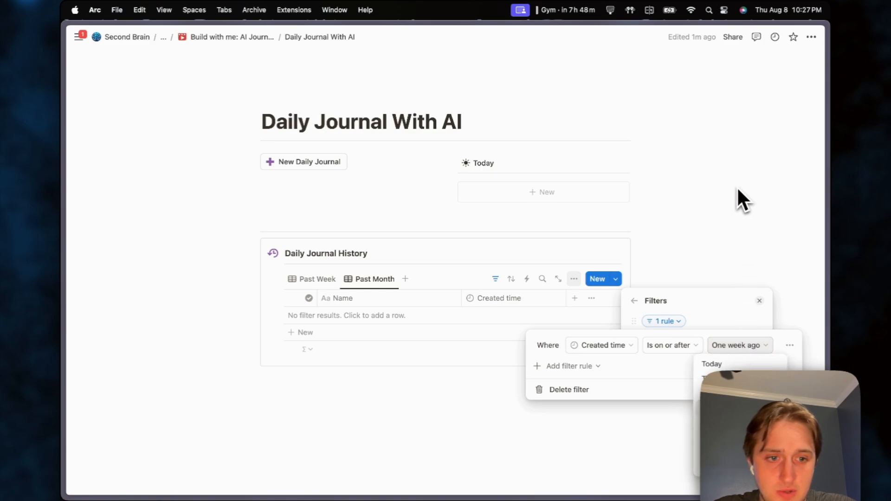
left_click(716, 438)
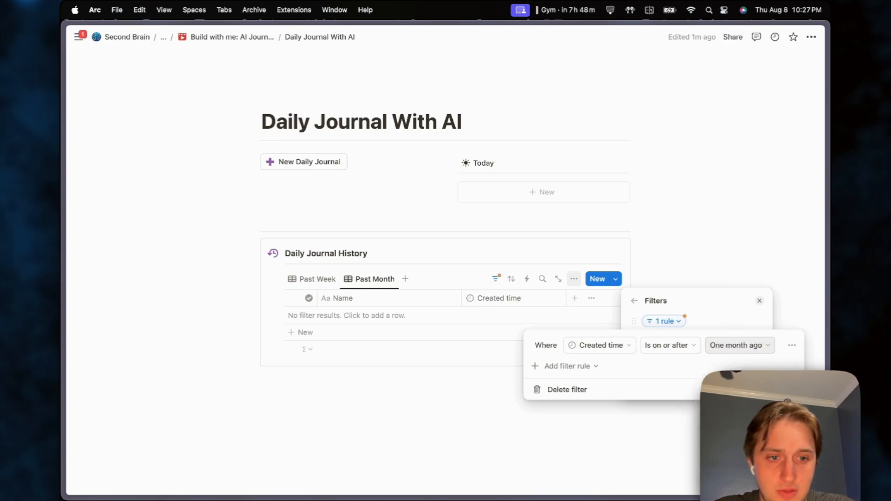
left_click(696, 434)
left_click(496, 280)
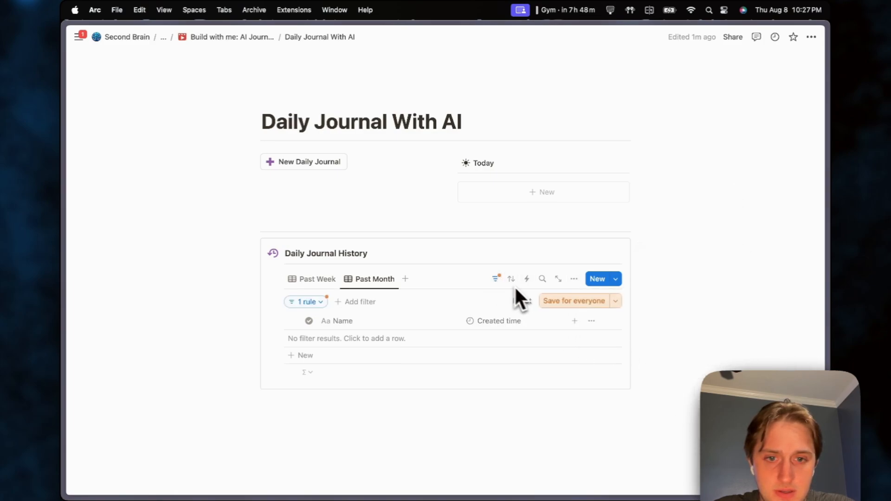
left_click(548, 301)
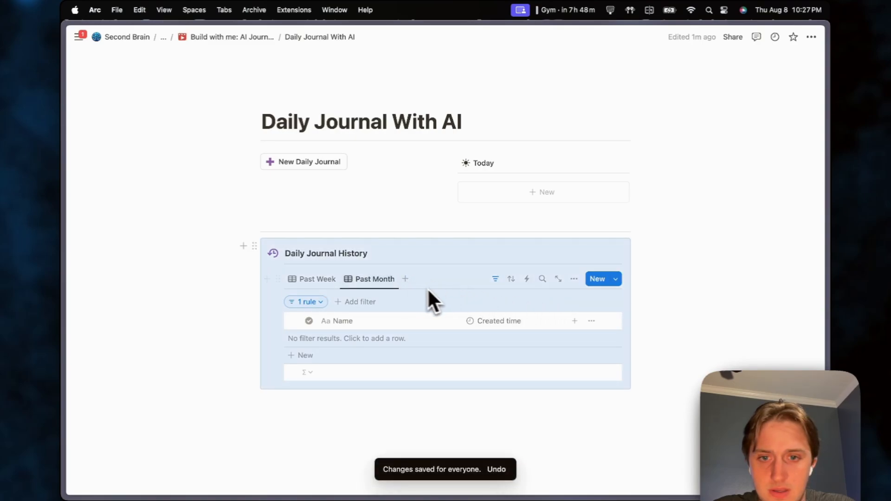
left_click(446, 259)
Duplicate the Past Month view and name the copy All Journals
left_click(395, 280)
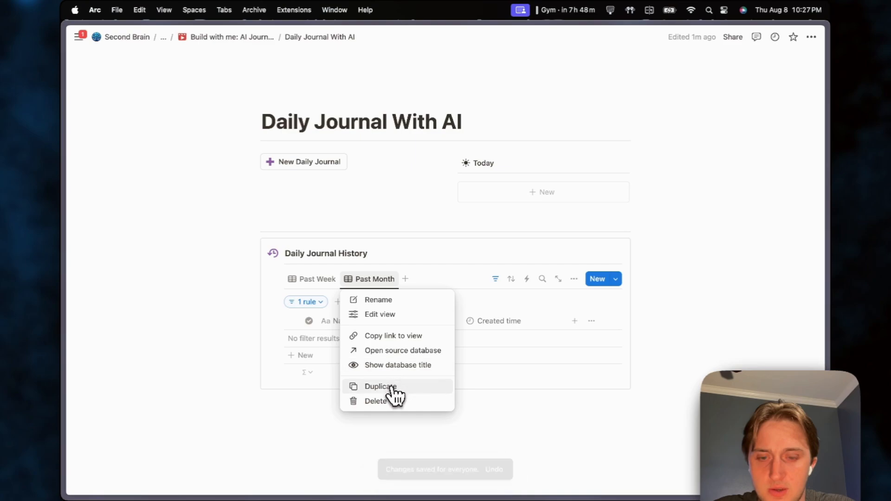
left_click(395, 388)
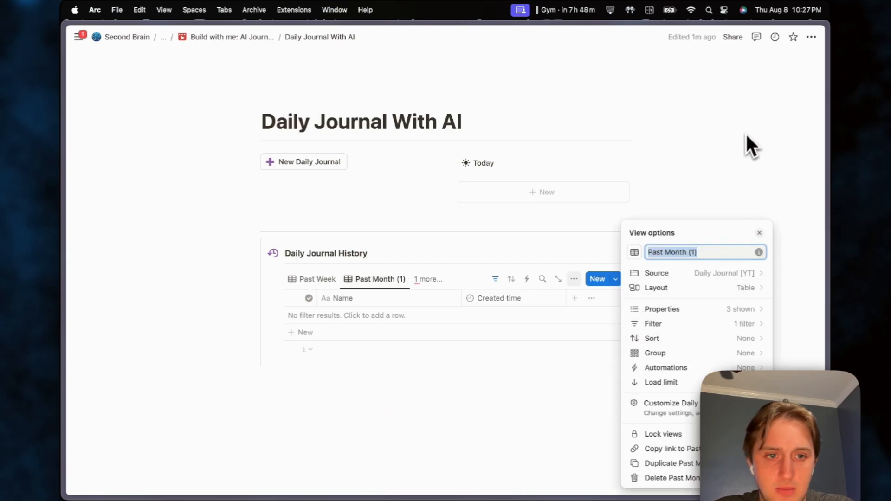
key("BackSpace")
type("All ")
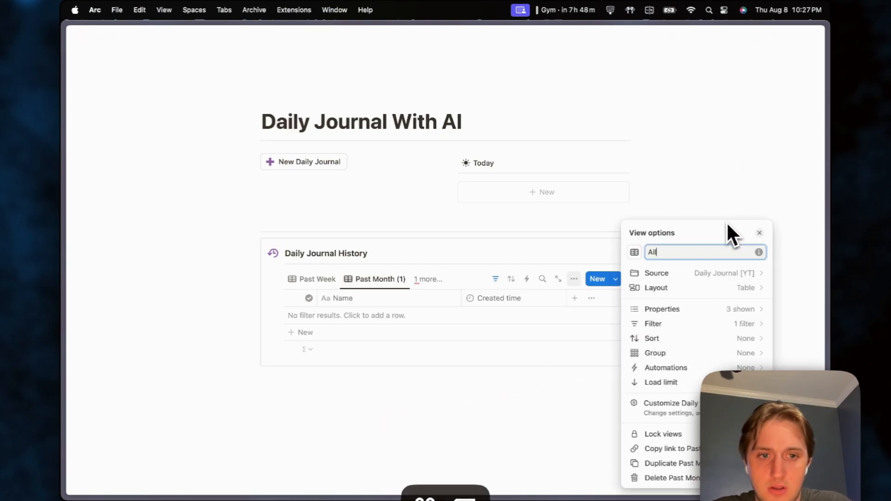
type("Journals")
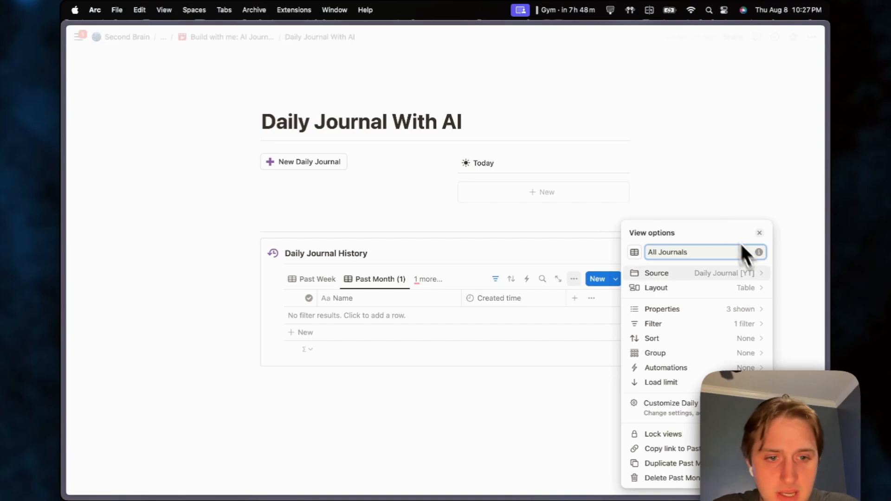
Remove the Created time filter from the All Journals view and save the change for everyone
left_click(693, 325)
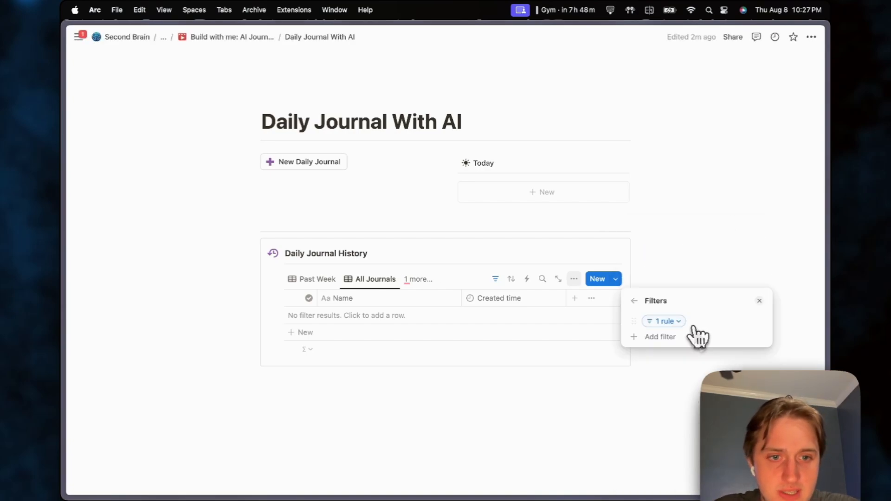
left_click(666, 322)
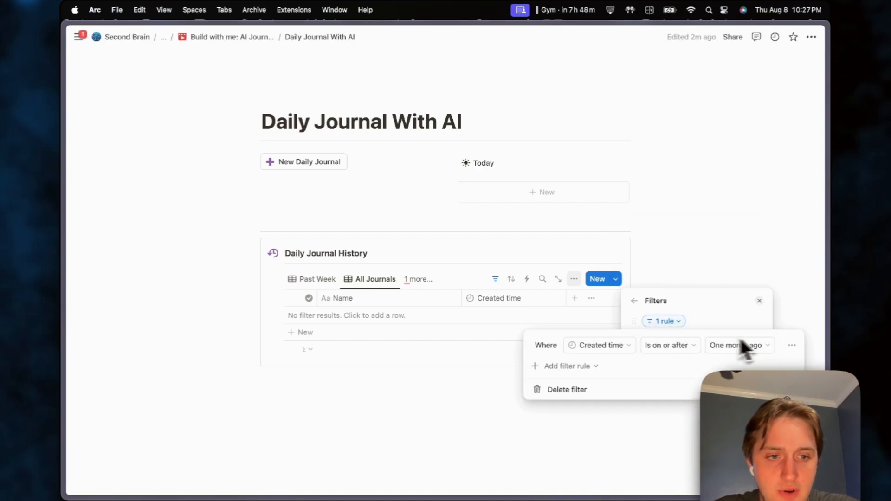
left_click(772, 364)
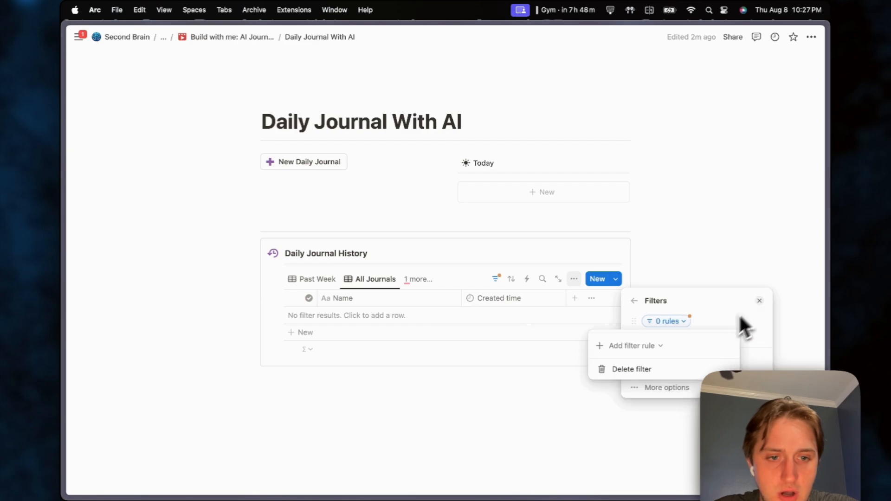
left_click(710, 313)
left_click(695, 358)
left_click(578, 383)
Sort the Past Week view by Created time in descending order and save the sort for everyone
left_click(310, 280)
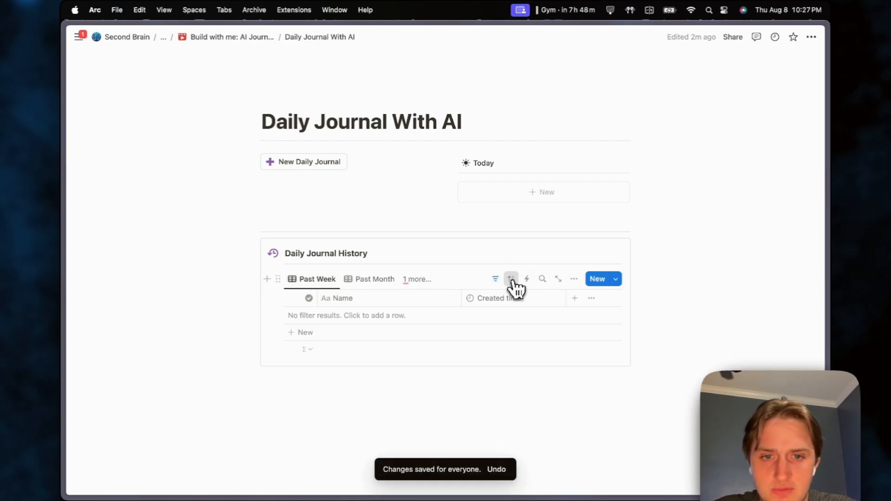
left_click(512, 280)
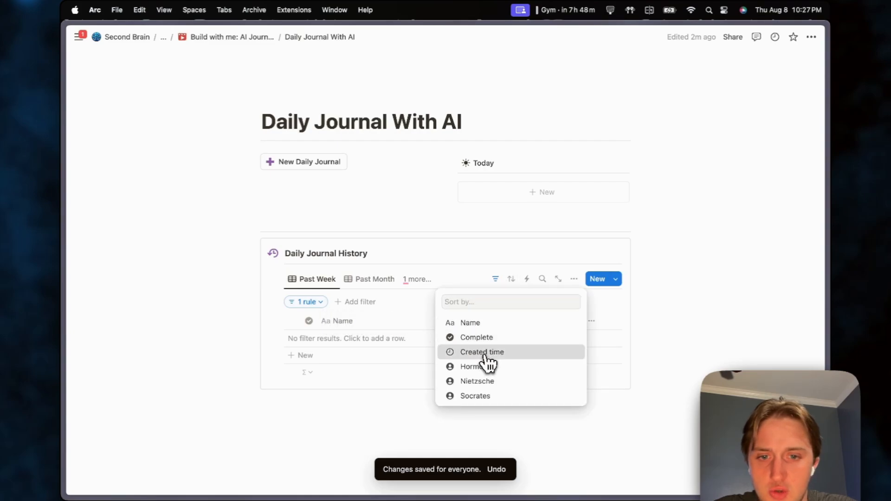
left_click(485, 358)
left_click(369, 327)
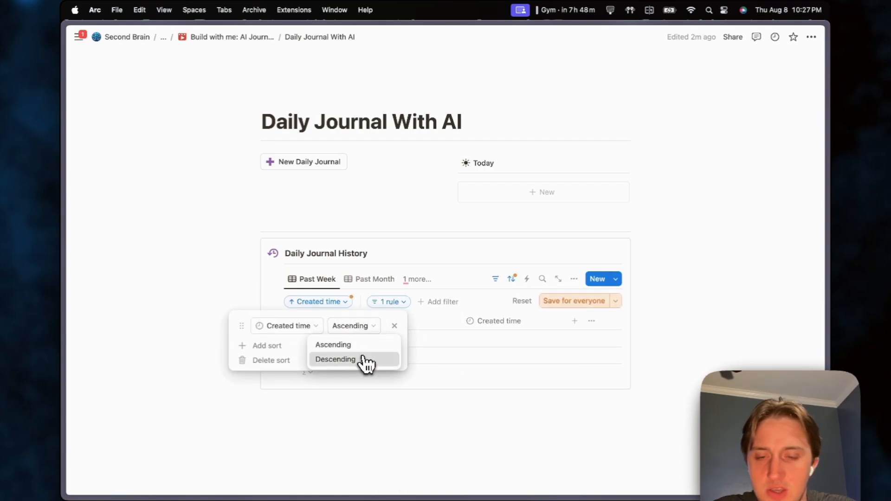
left_click(336, 360)
left_click(530, 447)
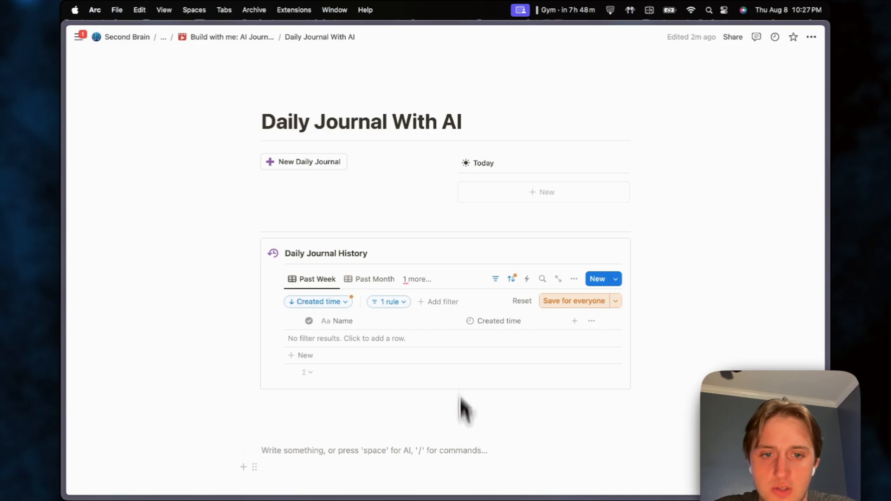
left_click(574, 302)
Sort the Past Month view by Created time in descending order and save the sort for everyone
left_click(375, 279)
left_click(511, 279)
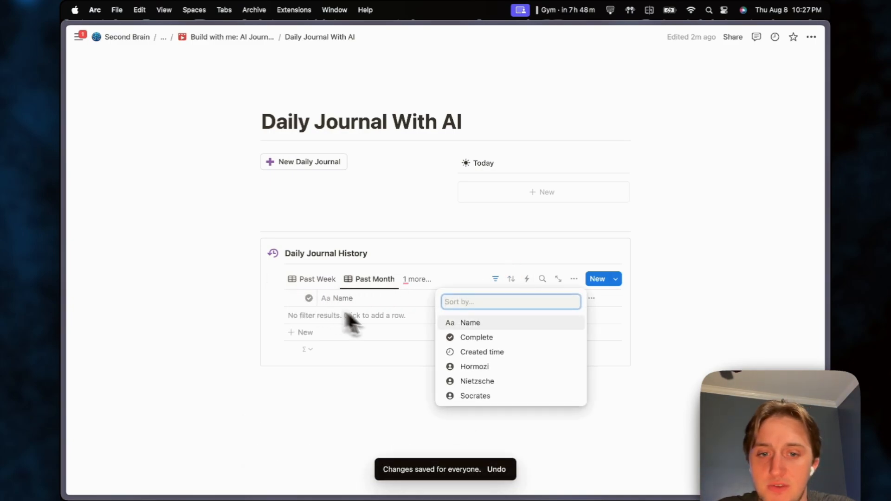
left_click(470, 354)
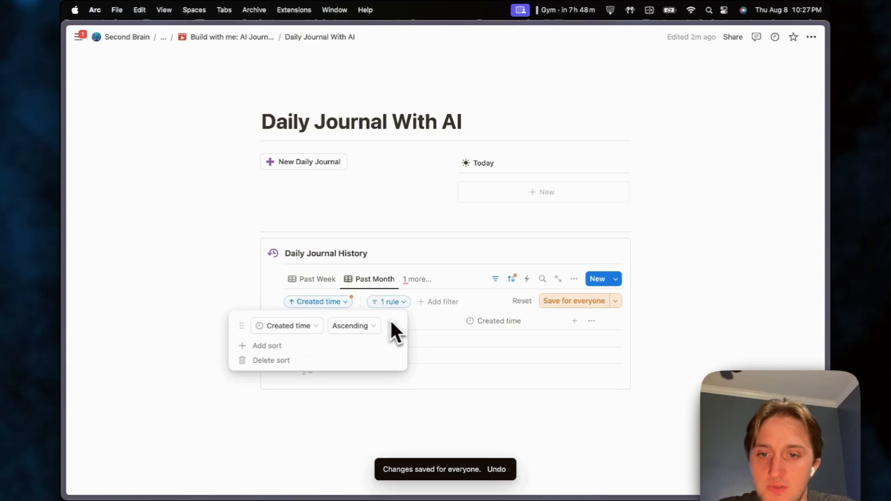
left_click(346, 328)
left_click(352, 367)
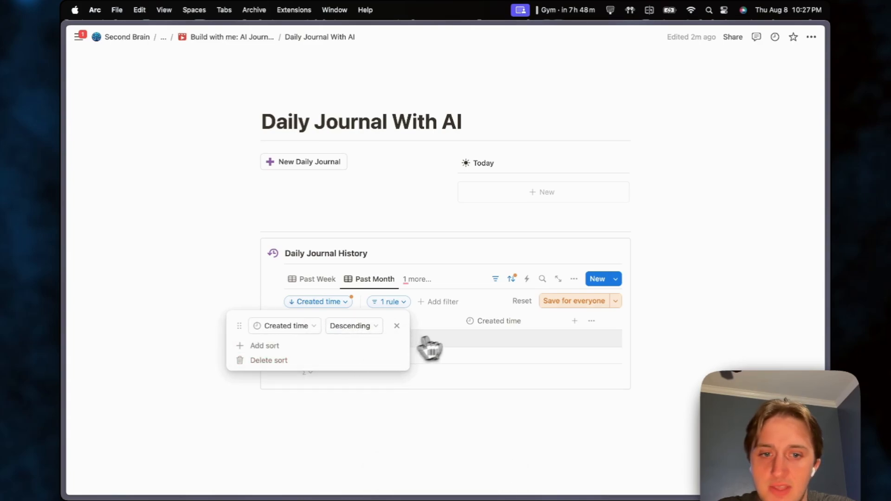
left_click(566, 302)
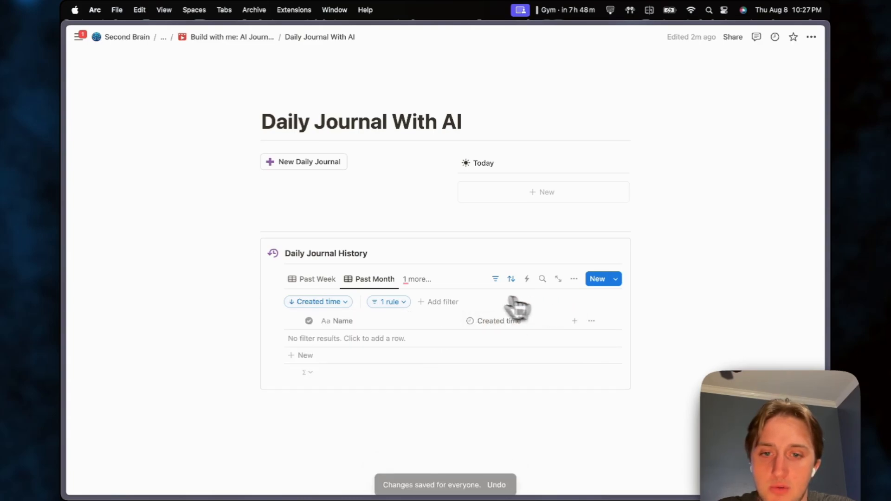
Sort the All Journals view by Created time in descending order and save the sort for everyone
left_click(415, 280)
left_click(426, 346)
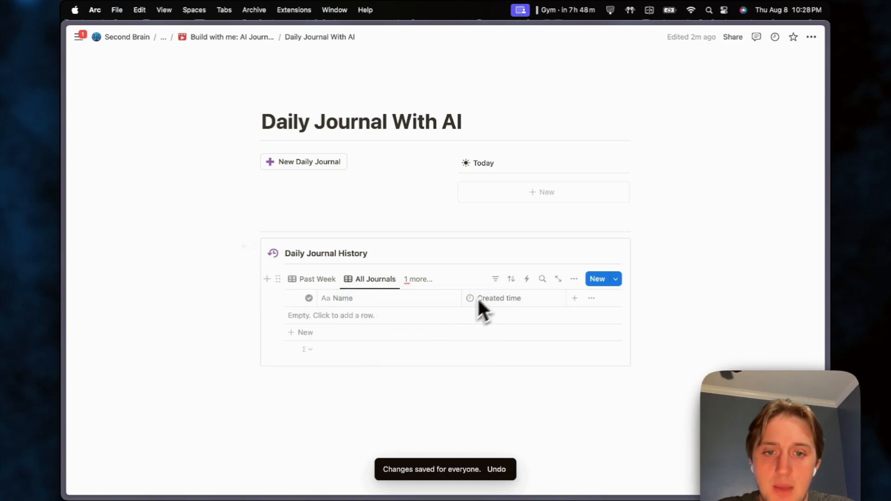
left_click(511, 280)
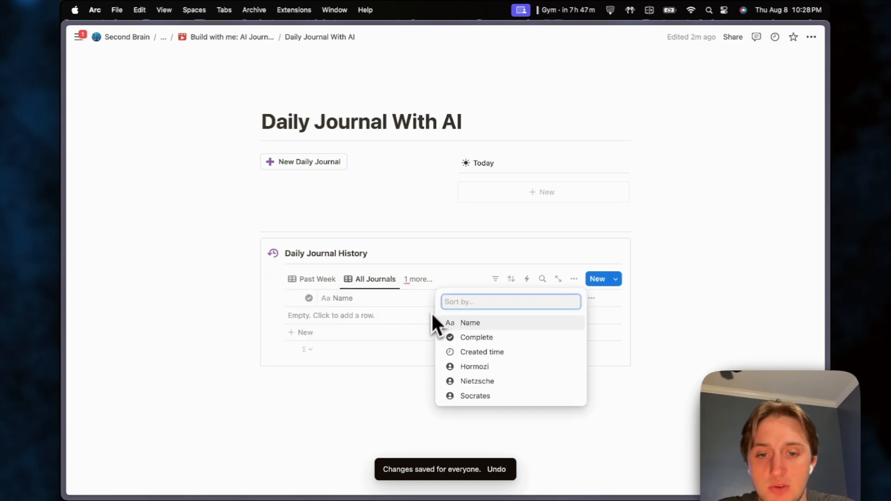
left_click(494, 353)
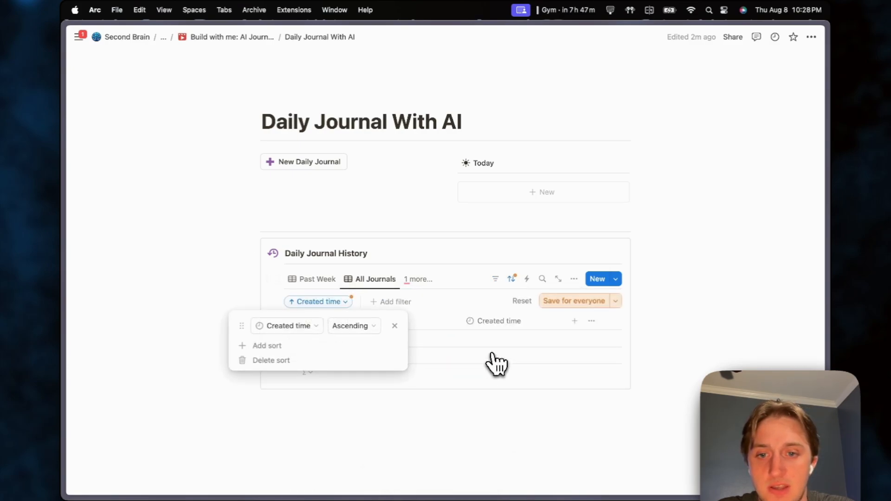
left_click(375, 326)
left_click(365, 360)
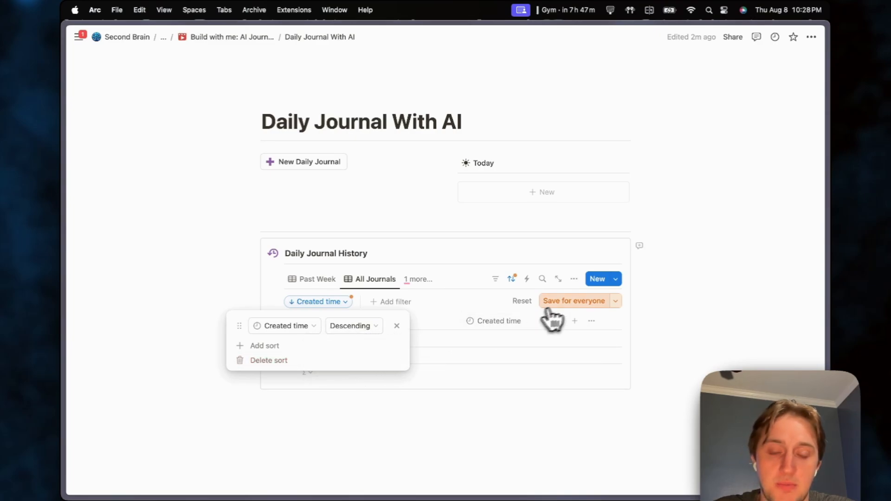
left_click(579, 302)
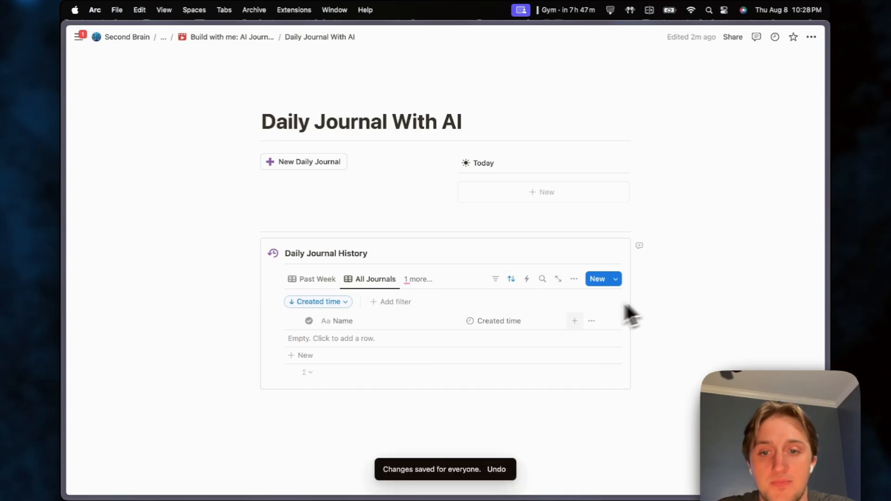
scroll(536, 319, "down", 2)
scroll(696, 297, "up", 2)
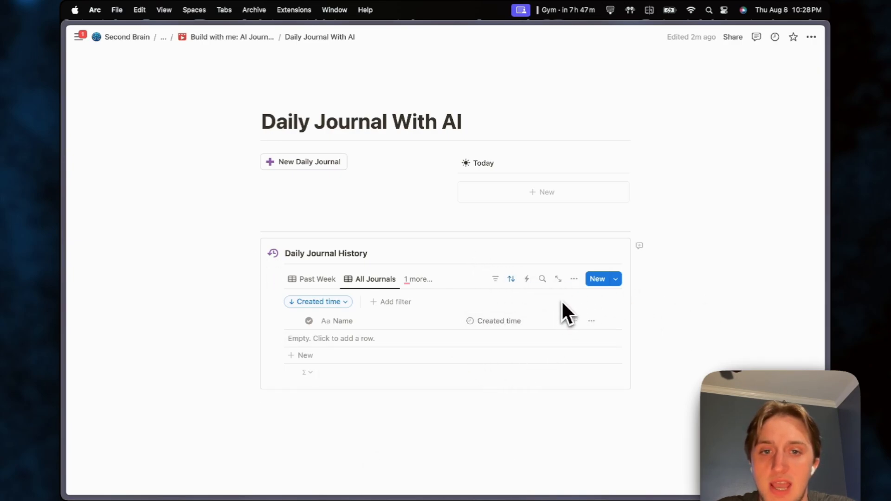
scroll(516, 309, "down", 1)
scroll(523, 311, "up", 1)
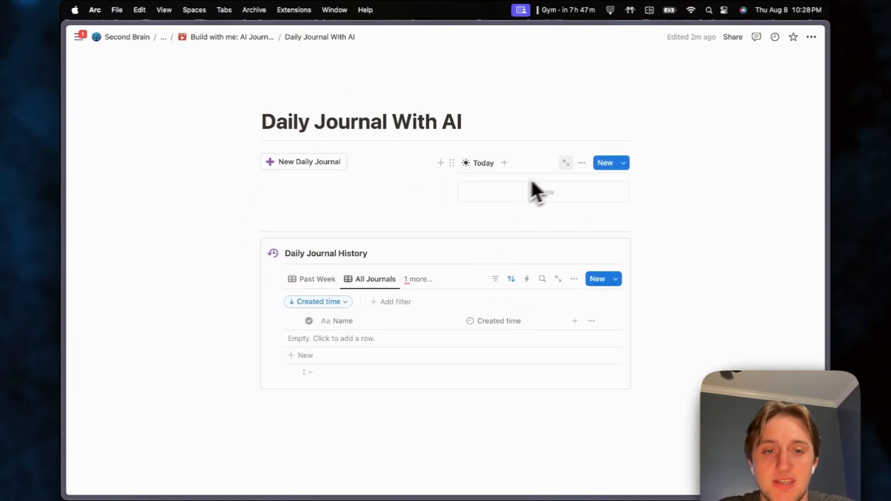
Create a new page template for the Daily Journal [YT] database from the Today view
left_click(625, 164)
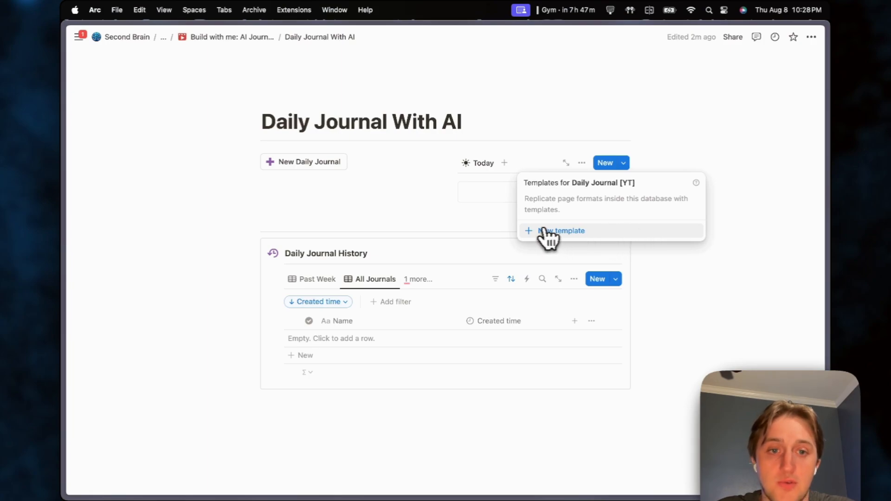
left_click(564, 234)
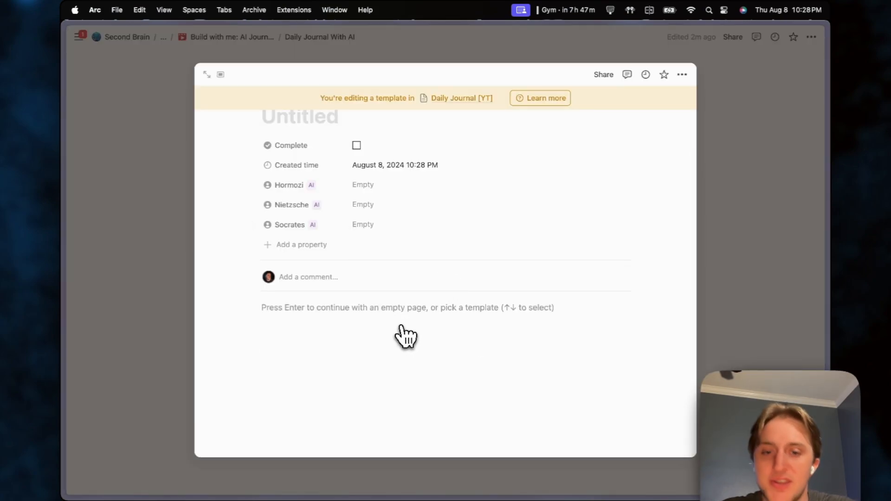
scroll(425, 315, "up", 2)
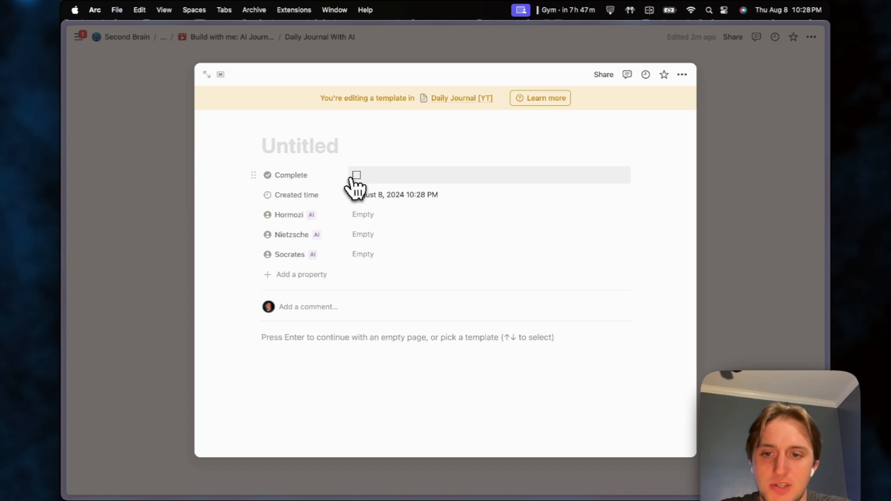
Set the Complete and Created time properties to always hide in the template
left_click(307, 178)
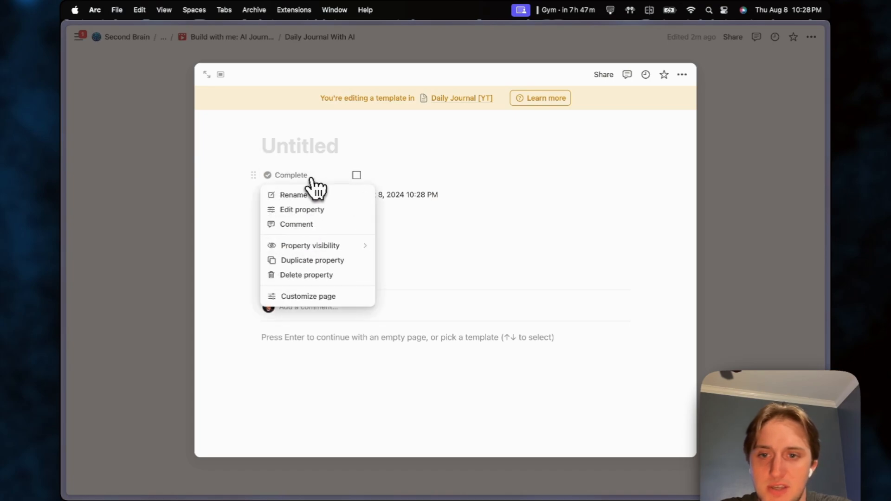
mouse_move(335, 242)
left_click(400, 255)
left_click(308, 177)
mouse_move(340, 227)
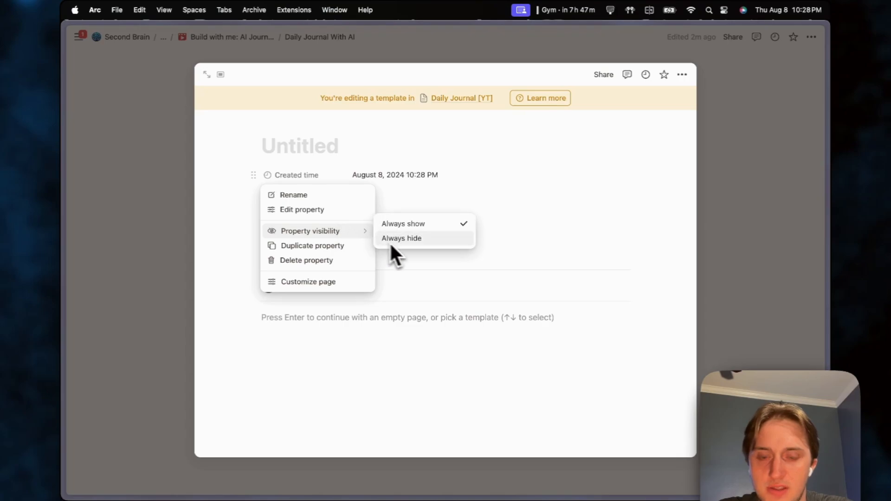
left_click(408, 249)
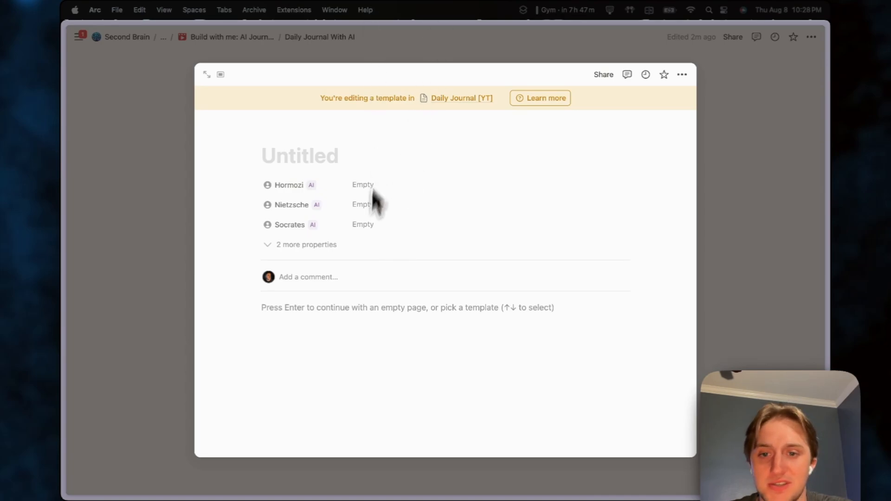
key("Return")
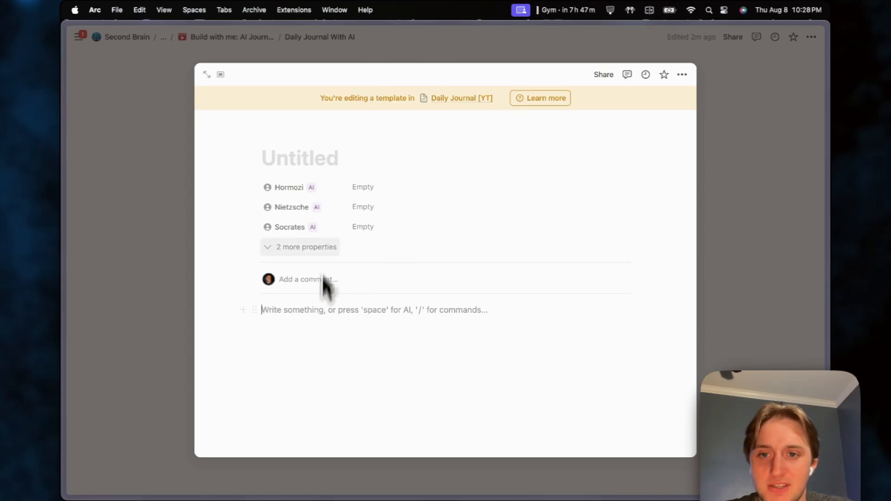
left_click(305, 165)
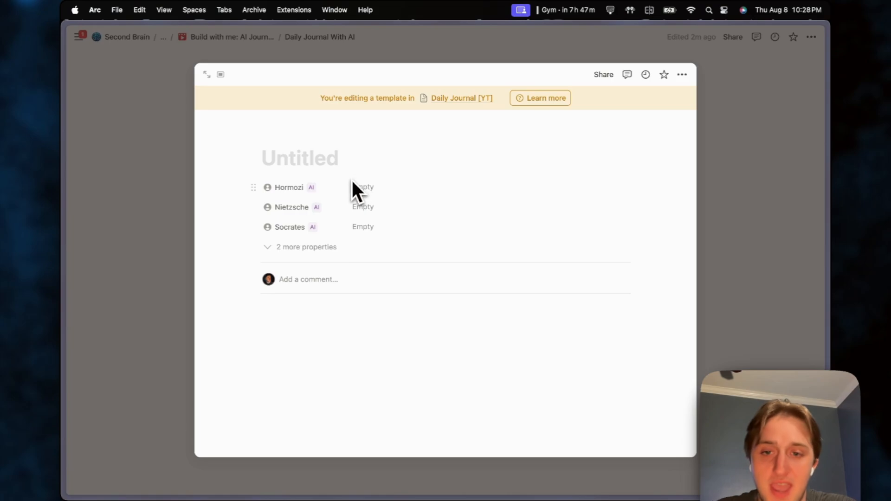
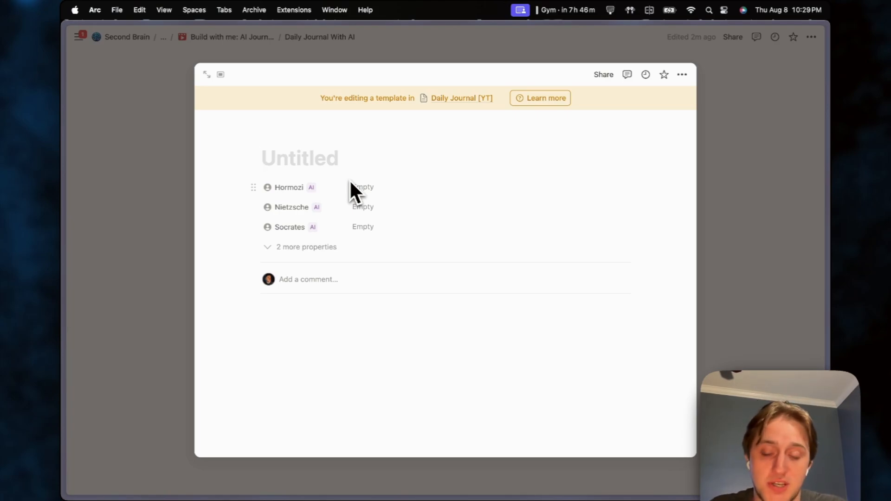
type("@")
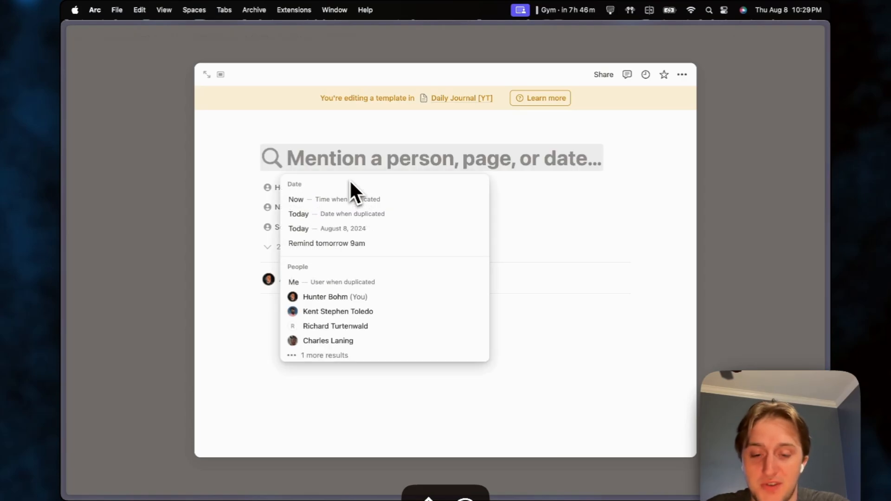
type("Today")
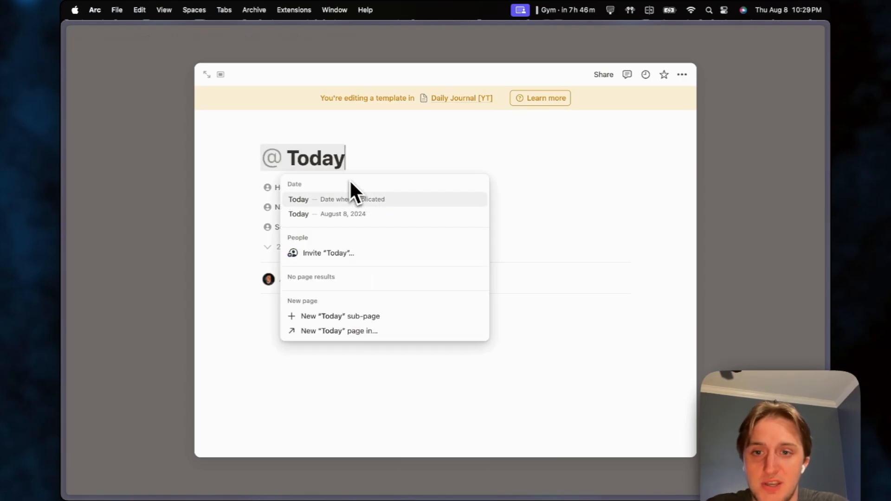
left_click(322, 200)
type("Journal")
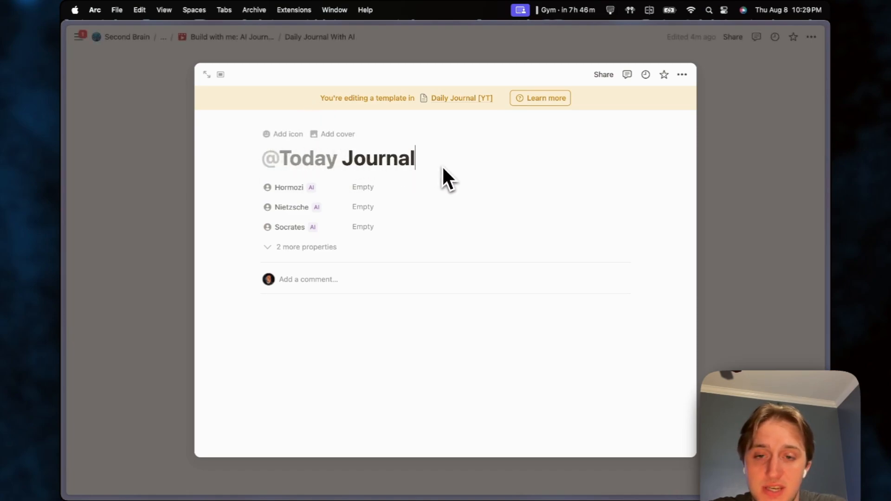
Add a callout to the template body with the bold heading "What's on Your Mind Today?"
left_click(349, 338)
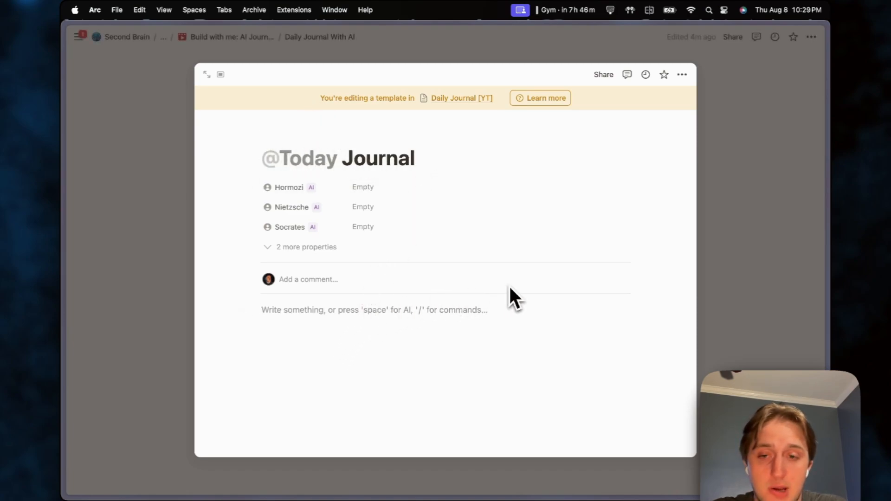
type("/ca")
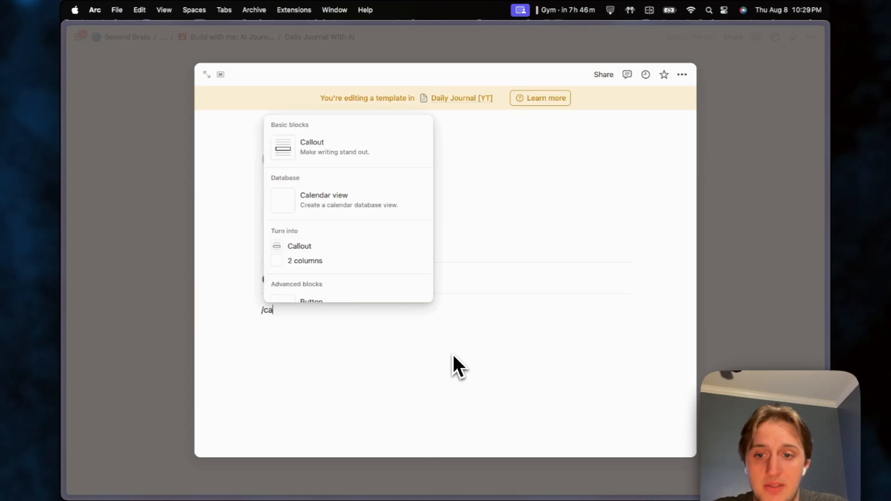
key("Return")
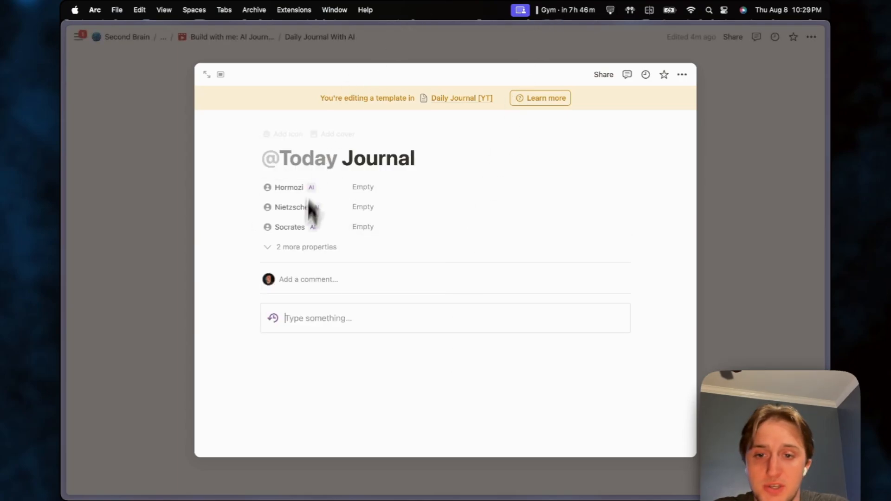
type("Wh")
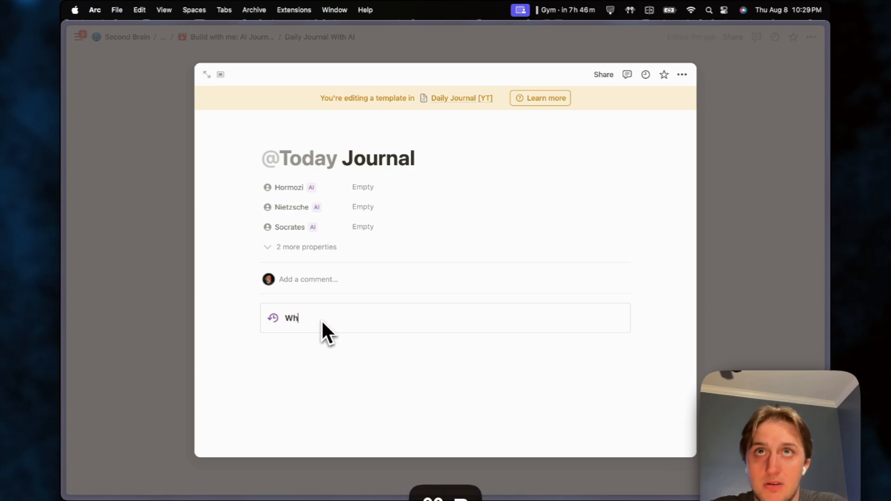
type("at's on Your Mind ")
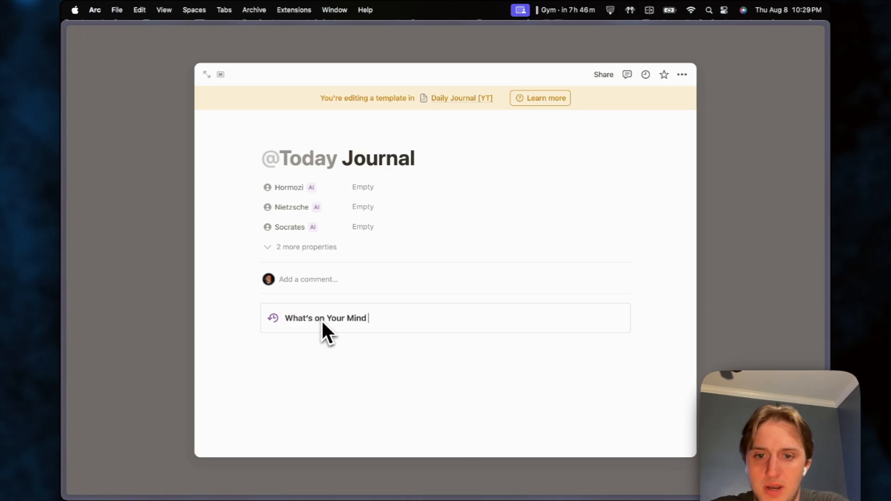
type("Today?")
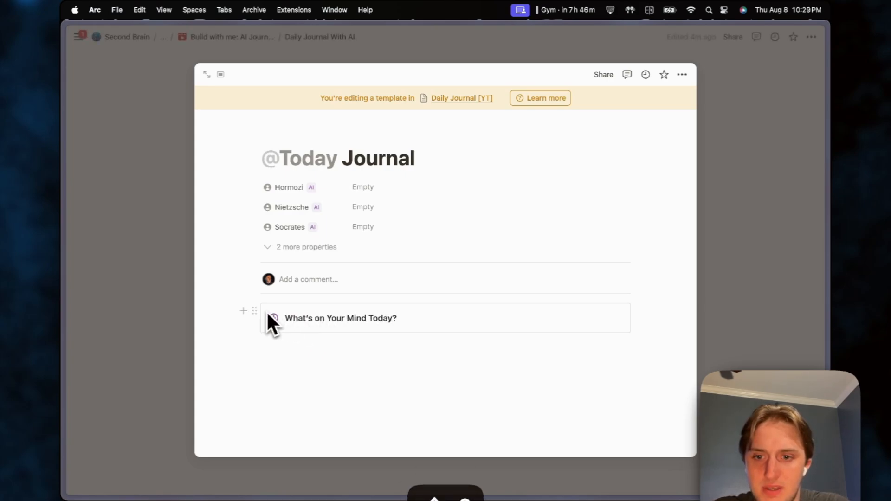
Change the callout's icon to a yellow light bulb
left_click(271, 319)
type("light")
left_click(181, 185)
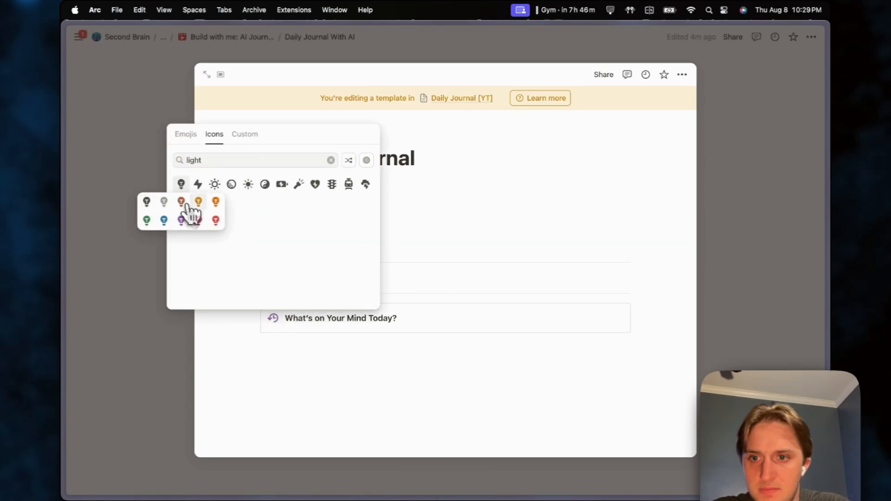
left_click(198, 201)
Add a divider and blank writing lines inside the callout beneath "What's on Your Mind Today?"
left_click(334, 343)
left_click_drag(254, 343, 309, 332)
type("---")
key("Return")
key("Return")
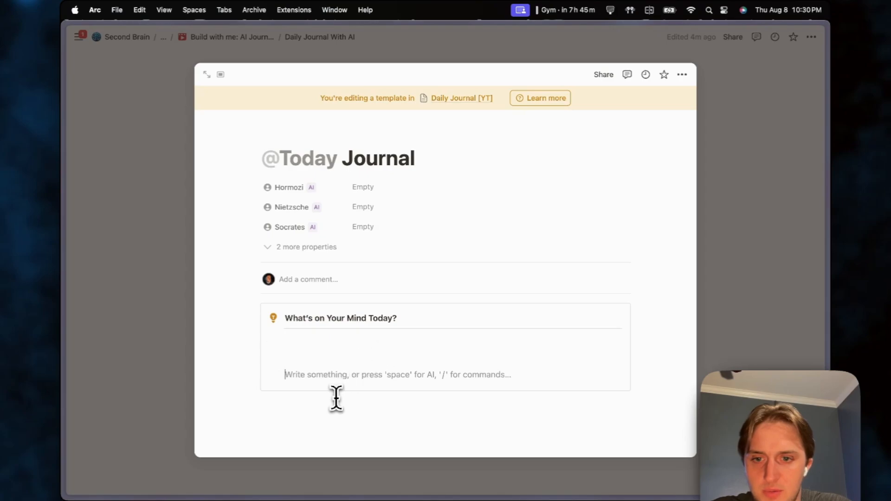
Add a second callout below the first with the bold heading "What is something you can do to be 1% better?"
left_click(310, 409)
type("/call")
key("Return")
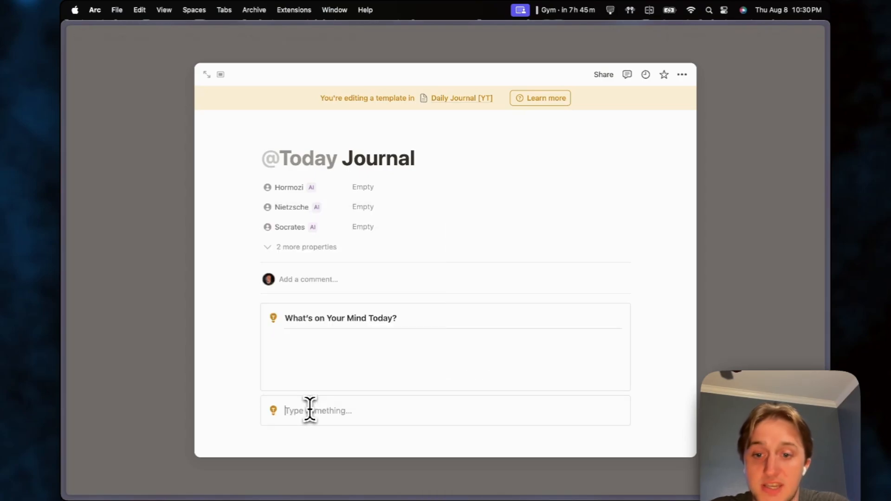
key("super+b")
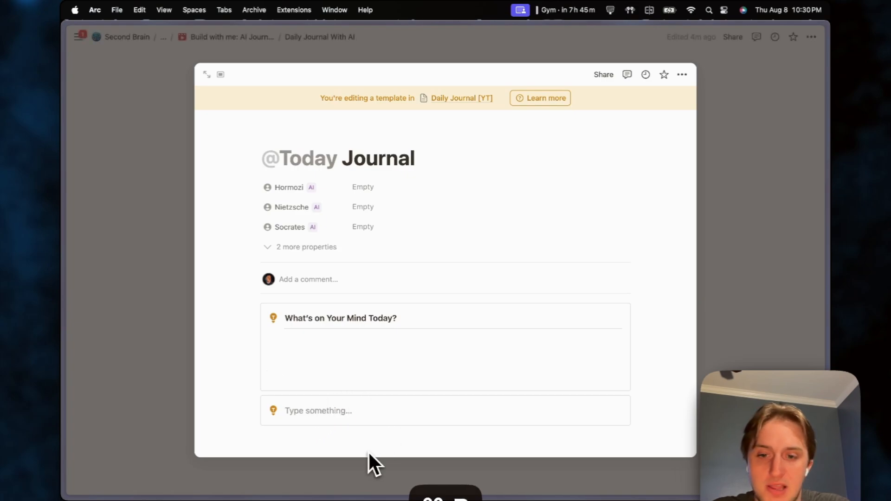
type("What is ")
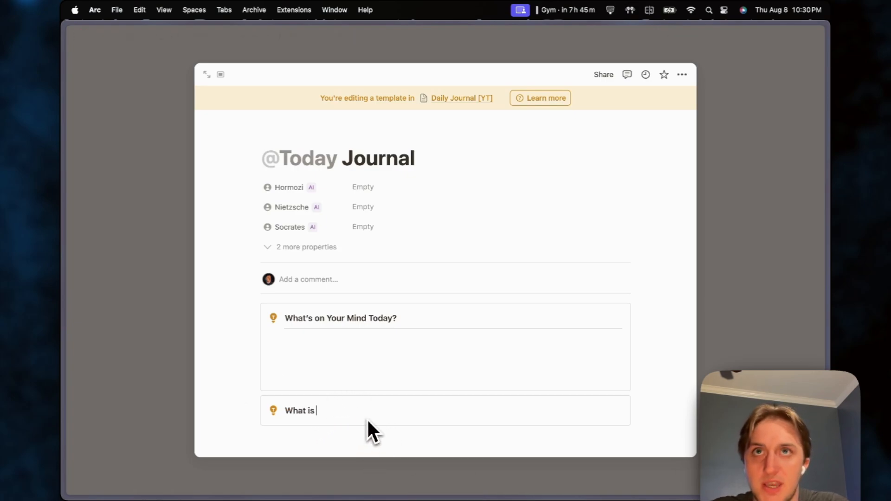
type("something you can do to ")
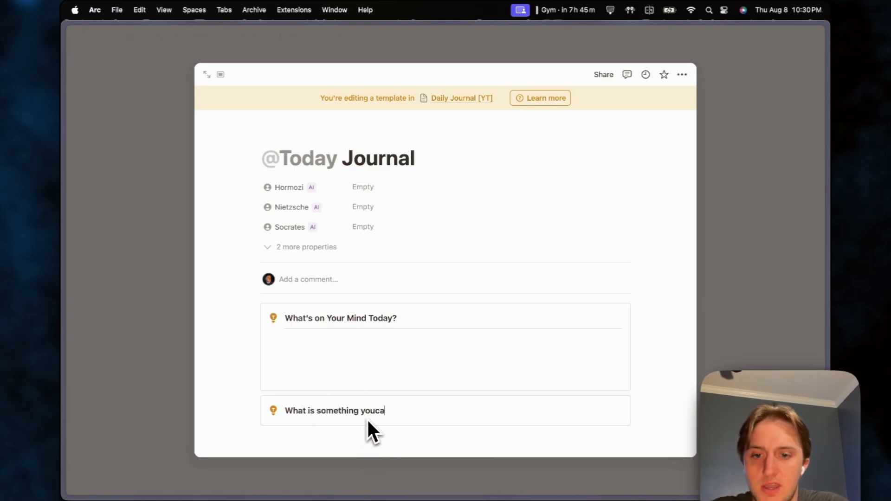
type("be ")
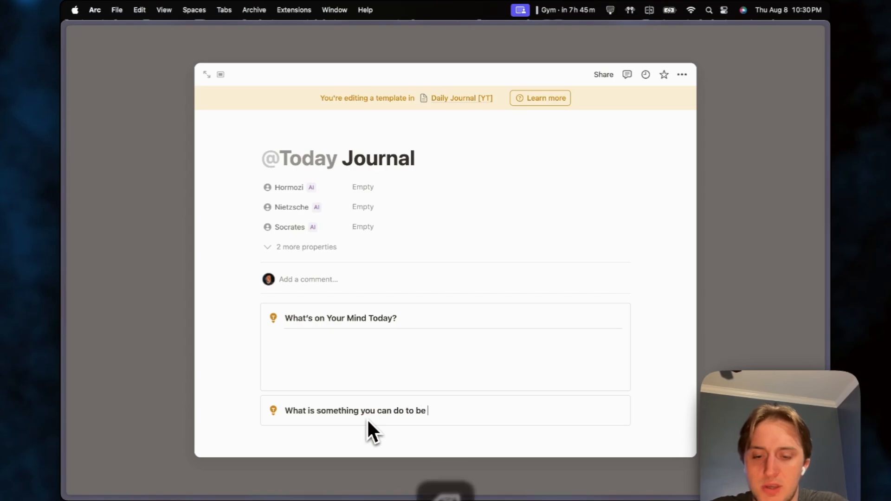
type("1% better?")
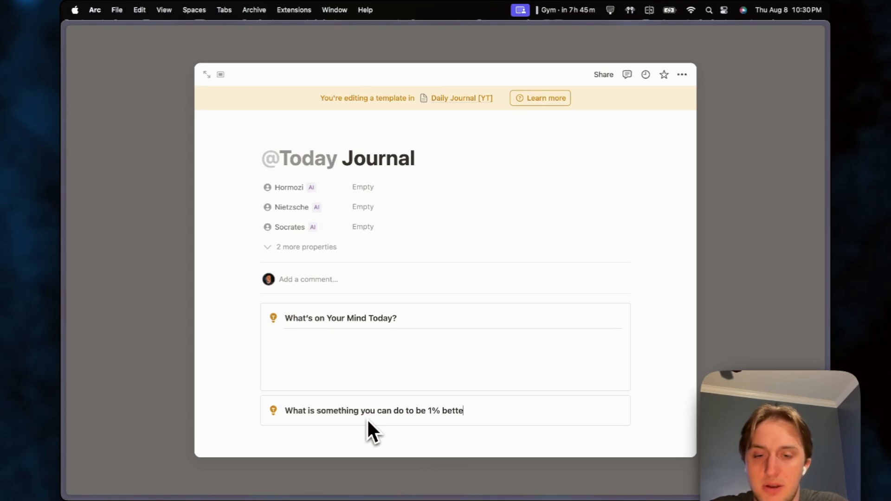
Change the second callout's icon to a red rocket
left_click(274, 410)
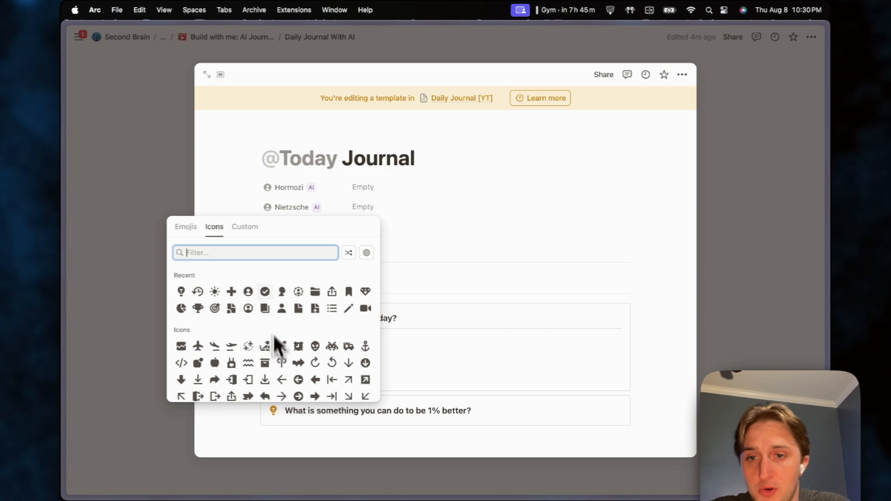
type("rocket")
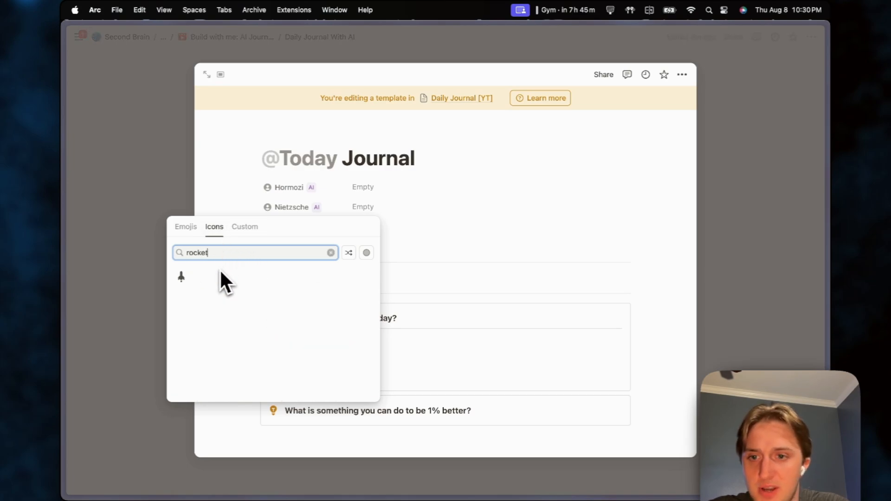
mouse_move(181, 276)
left_click(215, 313)
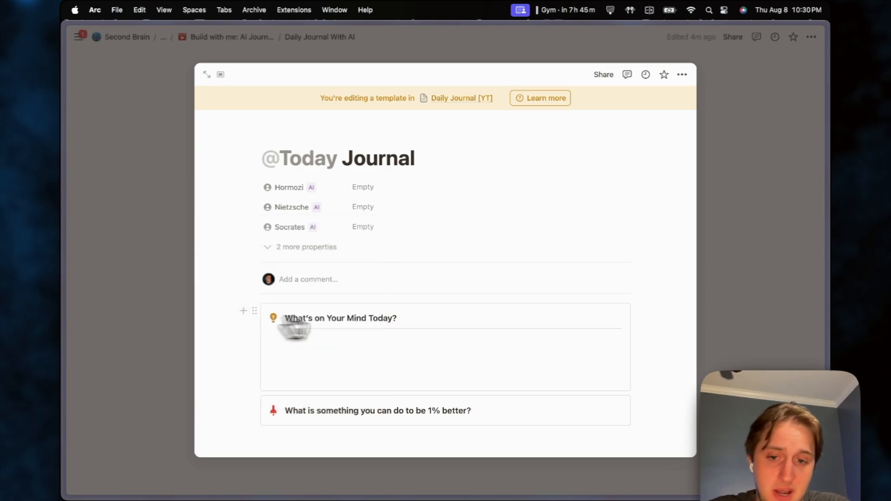
Nest an empty block in the "1% better" callout and add blank writing lines beneath its heading
left_click(361, 444)
left_click_drag(258, 436, 312, 415)
left_click(312, 426)
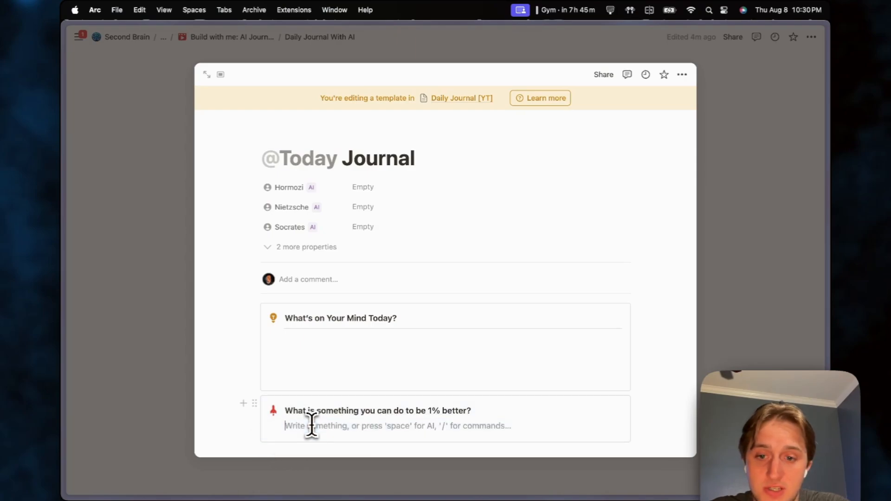
key("Return")
key("Return")
key("Return")
scroll(371, 361, "down", 1)
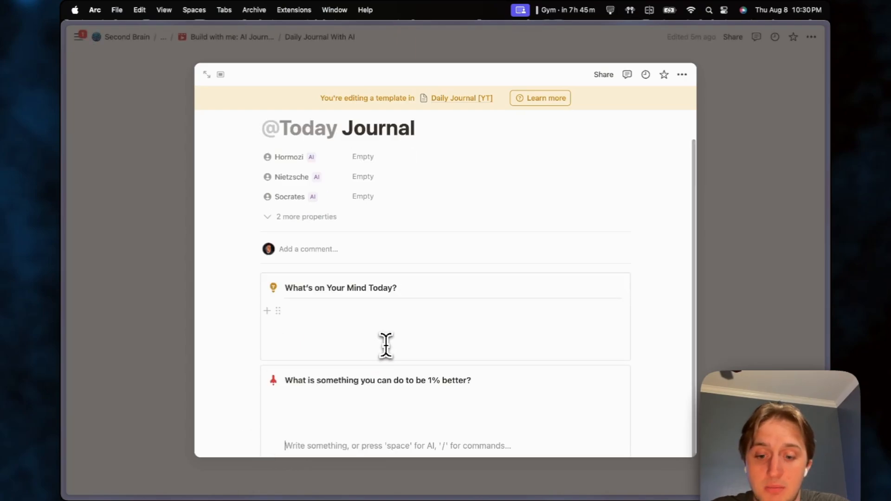
Open the journal template as a full page and add a divider beneath the "1% better" callout's heading
key("super+Return")
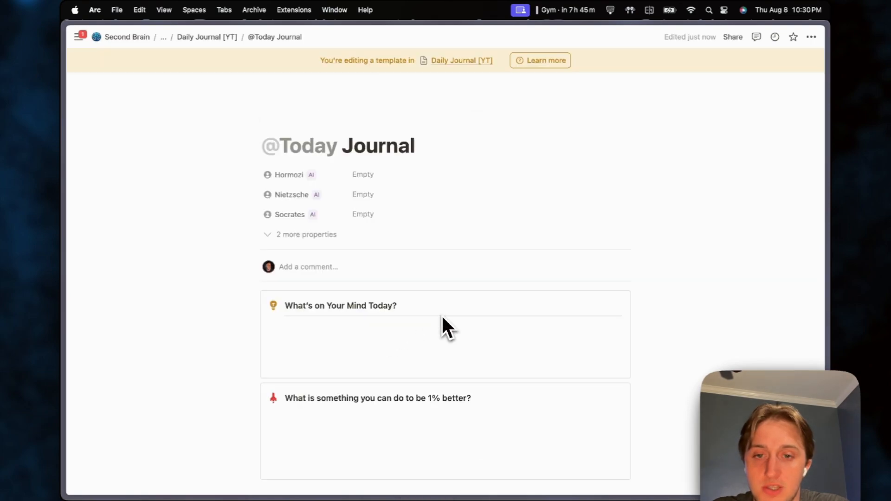
scroll(455, 316, "down", 2)
left_click(375, 341)
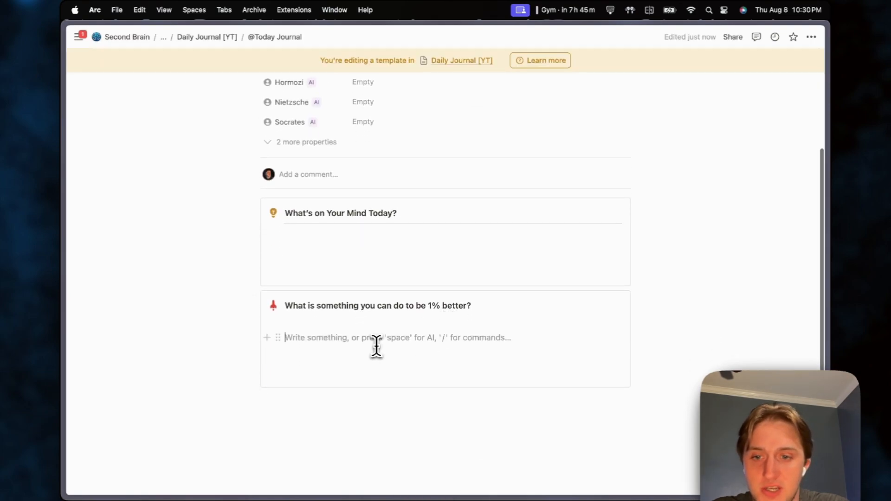
left_click(373, 317)
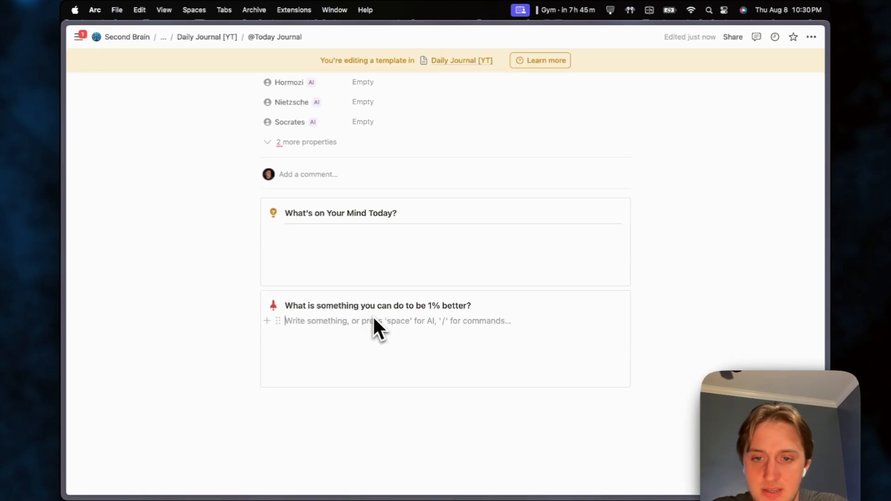
type("---")
Add a third callout below the "1% better" one with the heading "Nightly Reflection"
left_click(360, 392)
left_click(354, 385)
key("BackSpace")
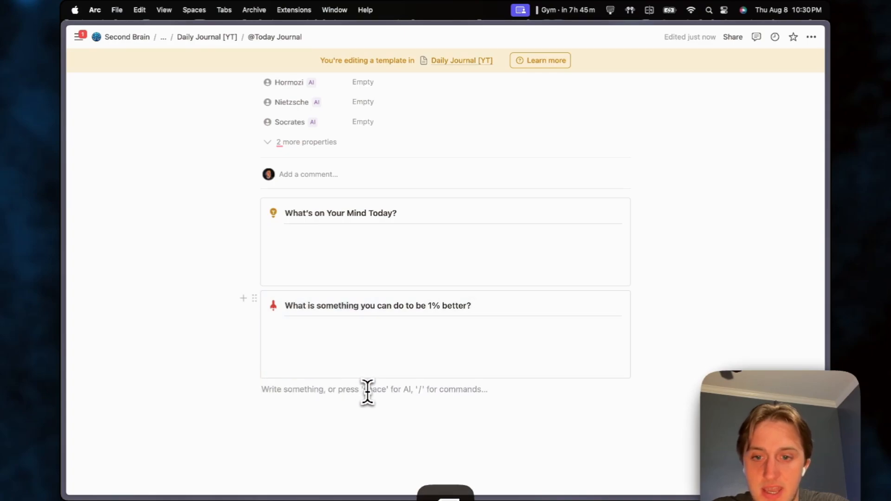
type("/cal")
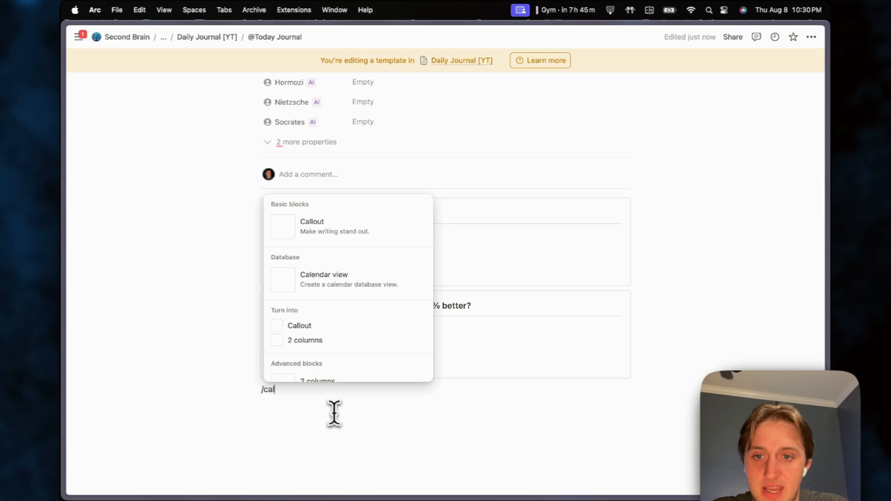
key("Return")
type("Nightly Re")
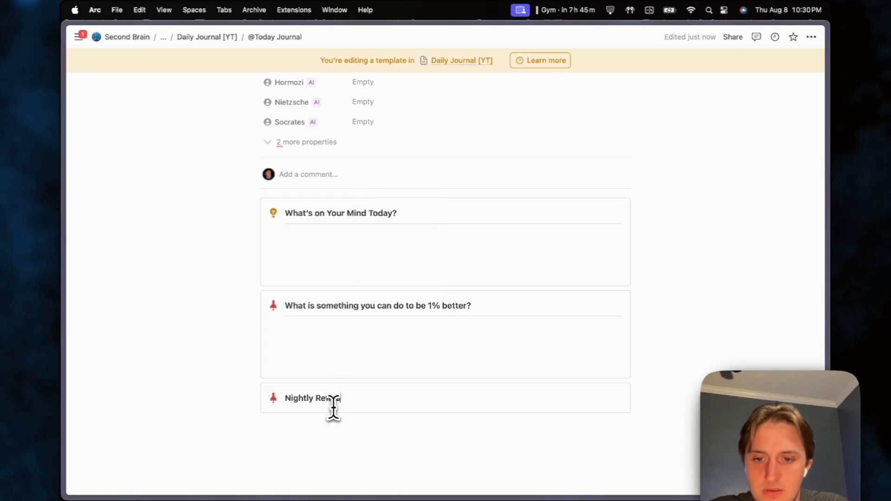
type("flection")
Change the Nightly Reflection callout's icon to a purple crescent moon
left_click(273, 398)
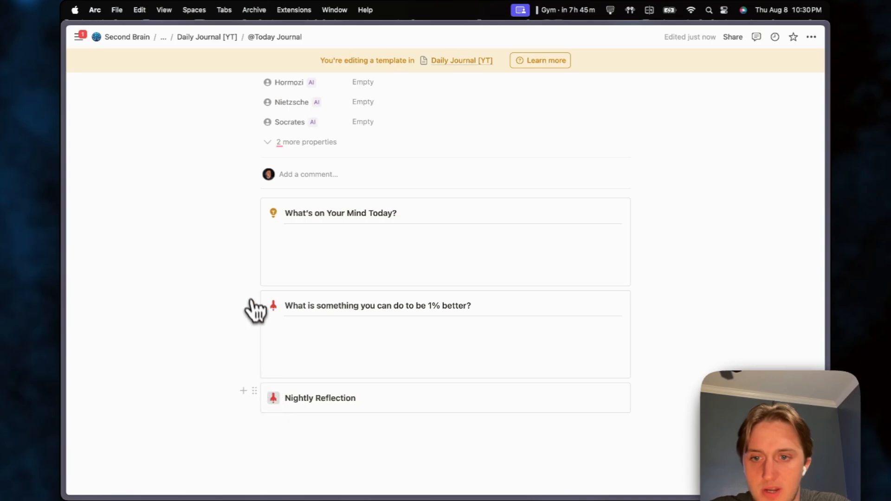
type("night")
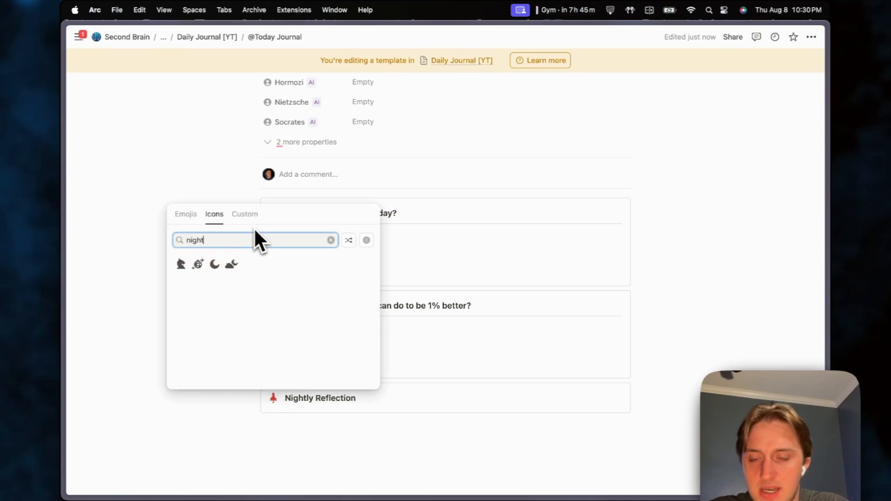
mouse_move(216, 265)
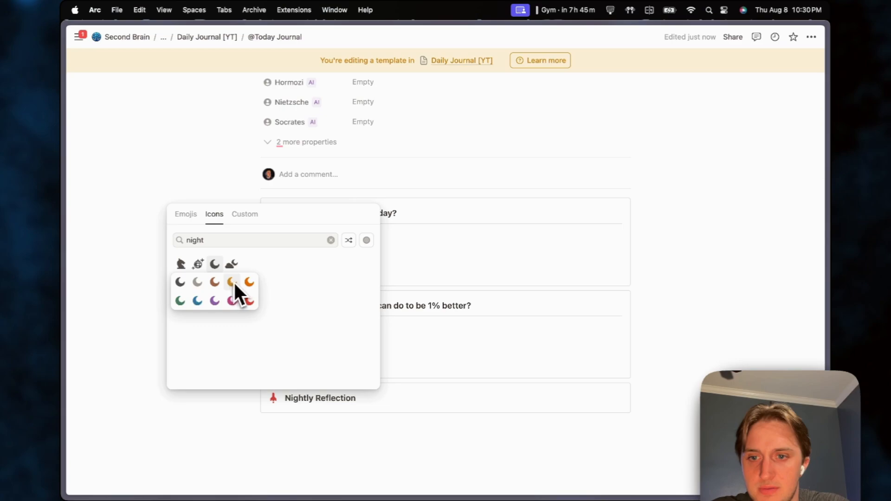
left_click(214, 301)
Nest a divider and blank writing lines inside the callout beneath "Nightly Reflection"
left_click(303, 427)
left_click_drag(257, 426, 307, 400)
left_click(304, 415)
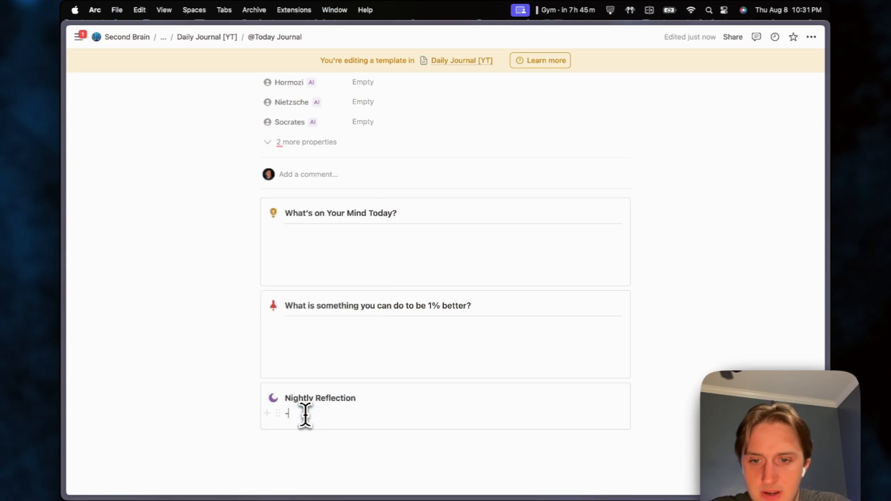
key("Return")
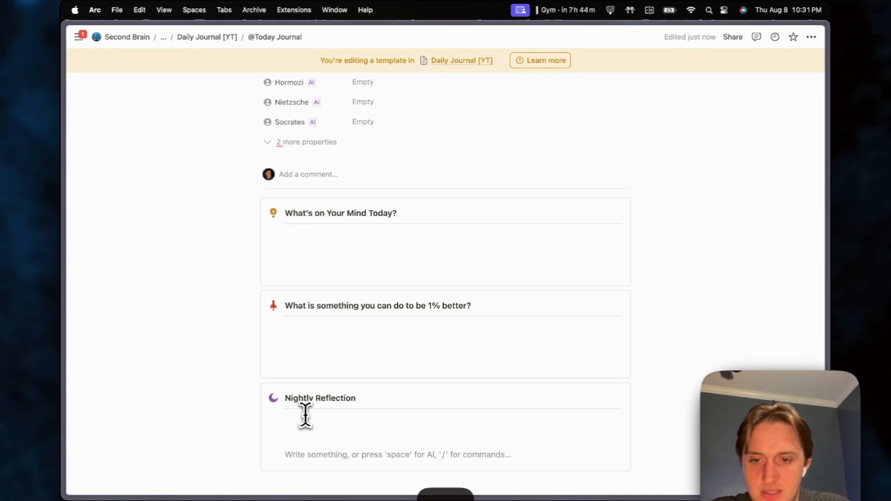
key("Return")
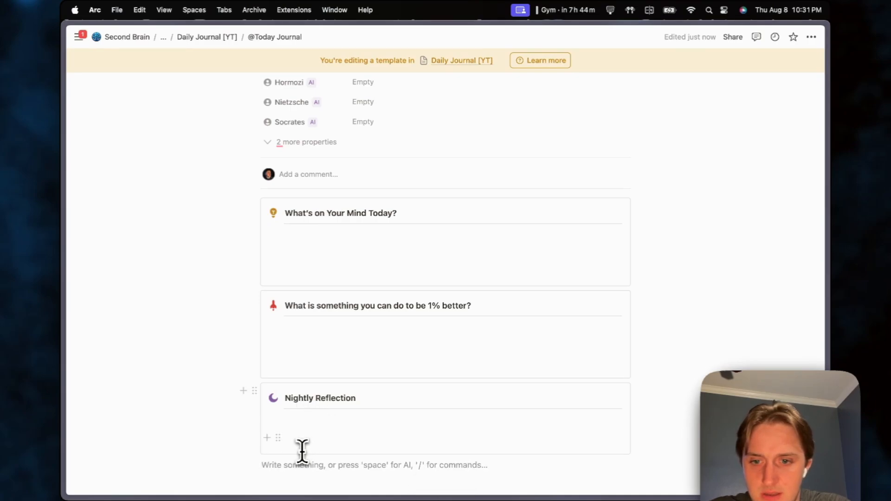
left_click(305, 436)
key("Return")
key("Return")
key("Return")
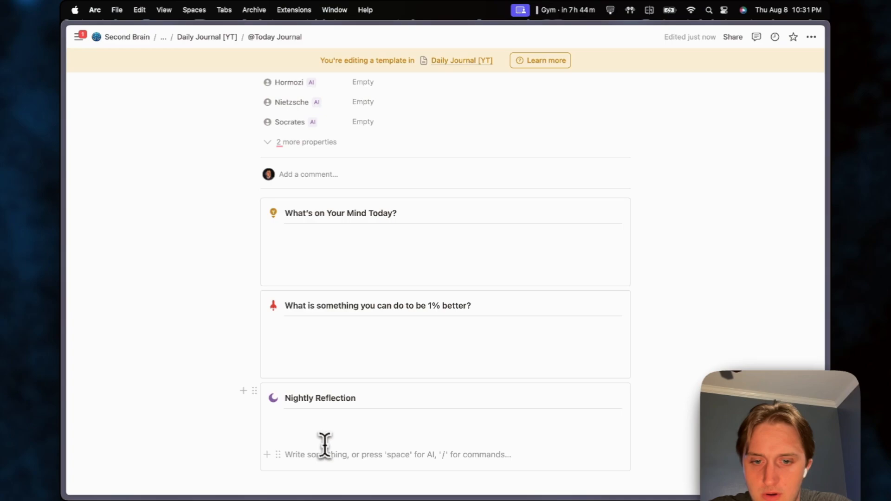
Insert a 3-column layout below the Nightly Reflection callout
scroll(402, 400, "down", 3)
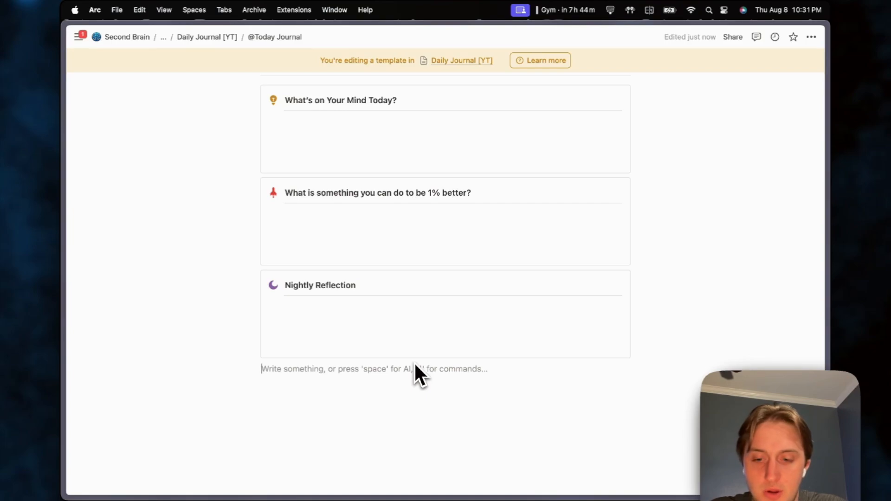
type("/3")
key("Down")
key("Down")
key("Down")
key("Down")
key("Up")
key("Up")
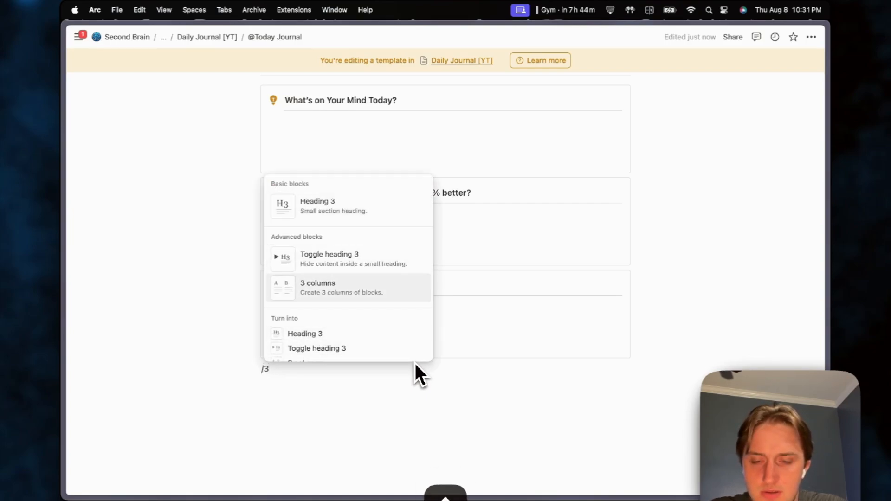
key("Return")
Add a button named "Complete" with a green check-mark icon in the middle column
left_click(434, 374)
type("/")
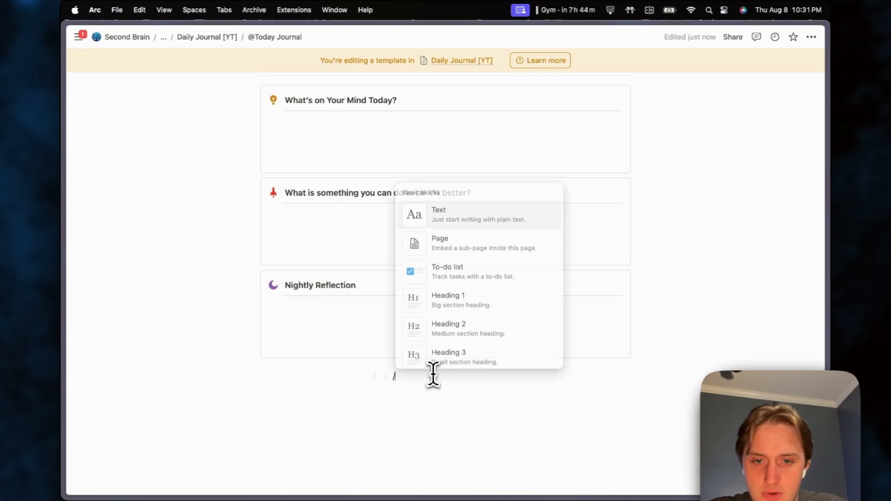
type("button")
key("Return")
left_click(388, 246)
type("Complete")
left_click(334, 247)
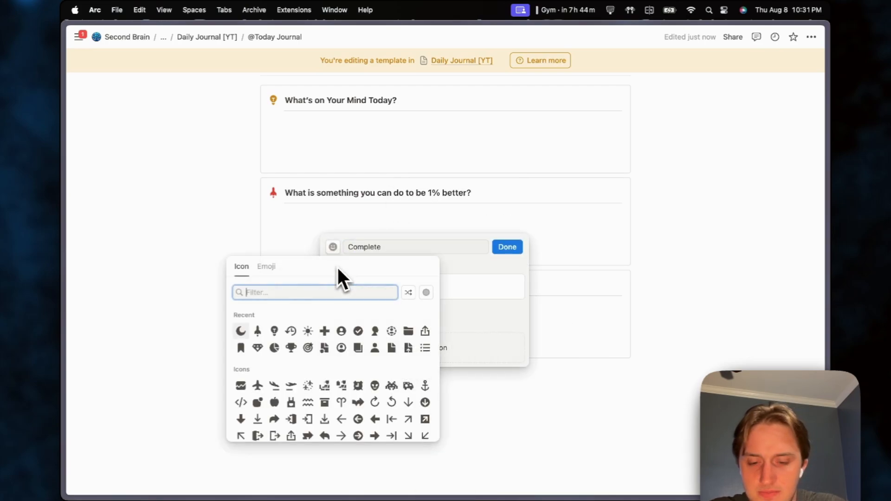
type("check")
mouse_move(307, 317)
left_click(275, 353)
Give the Complete button an action that sets this page's Complete property to Checked
left_click(360, 349)
left_click(369, 319)
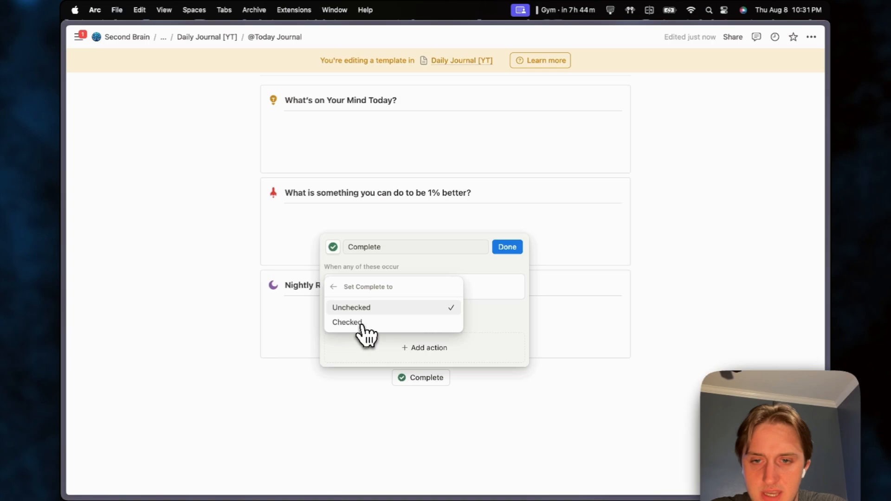
left_click(334, 287)
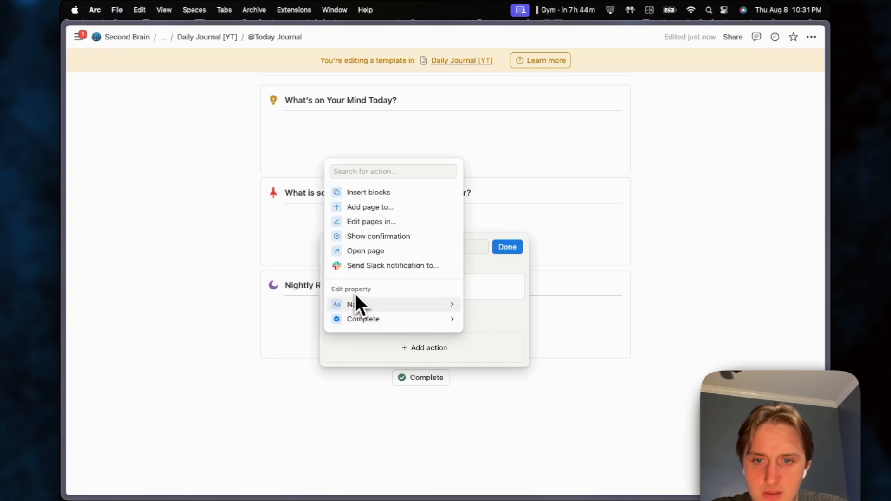
left_click(404, 323)
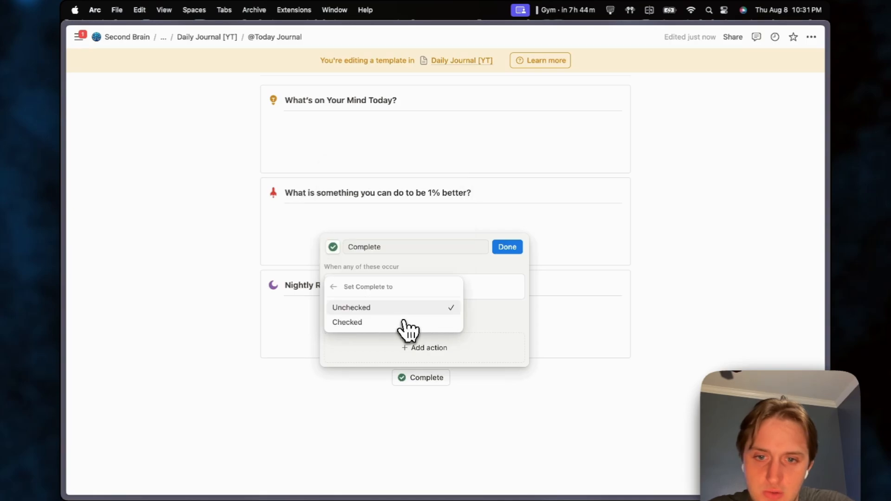
left_click(404, 321)
Add a second button step that opens "Daily Journal With AI" in Full page, and save the button
left_click(419, 348)
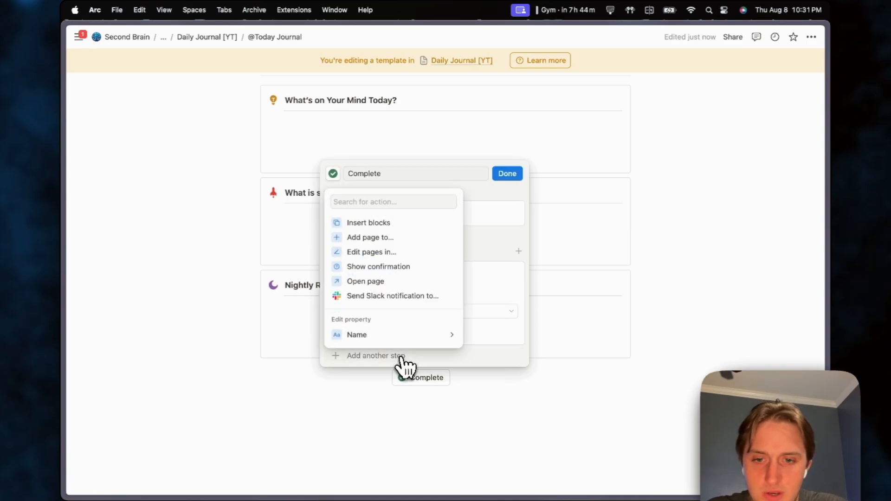
left_click(398, 280)
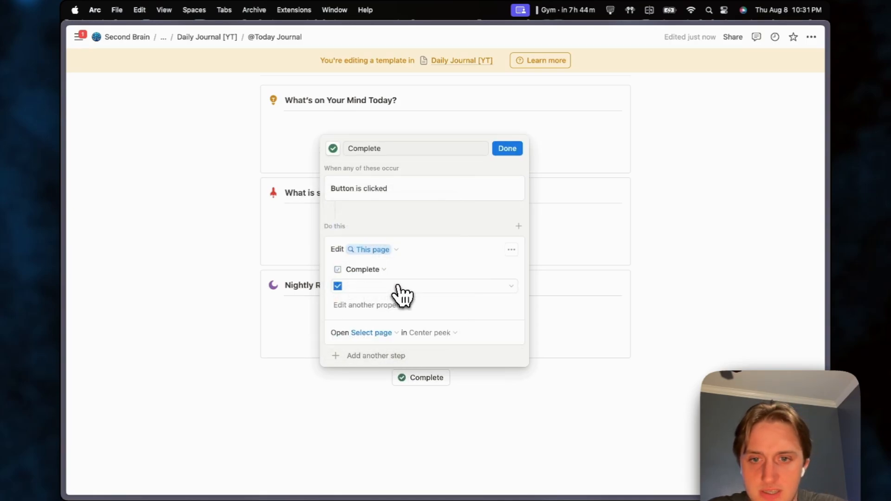
left_click(422, 338)
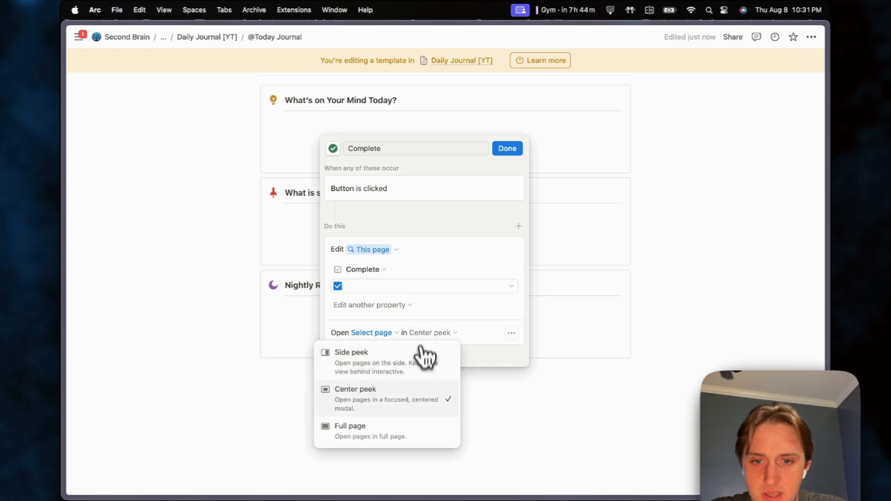
left_click(398, 431)
left_click(384, 334)
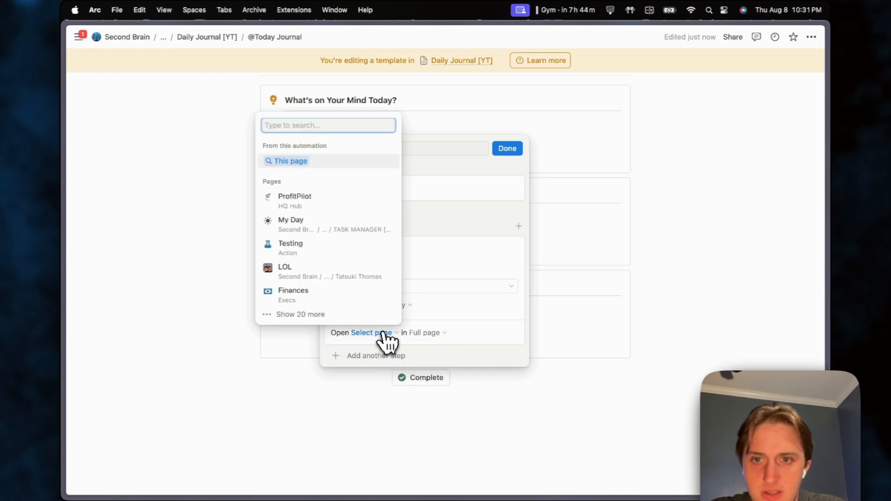
type("D")
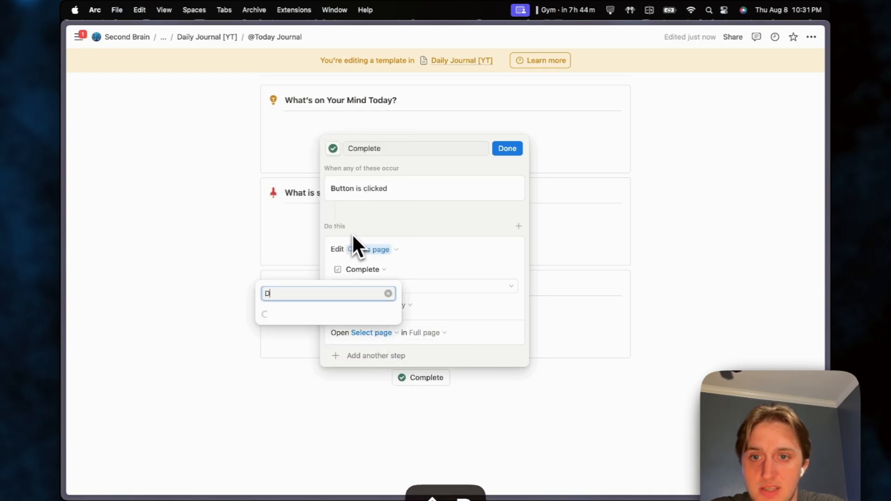
type("ail")
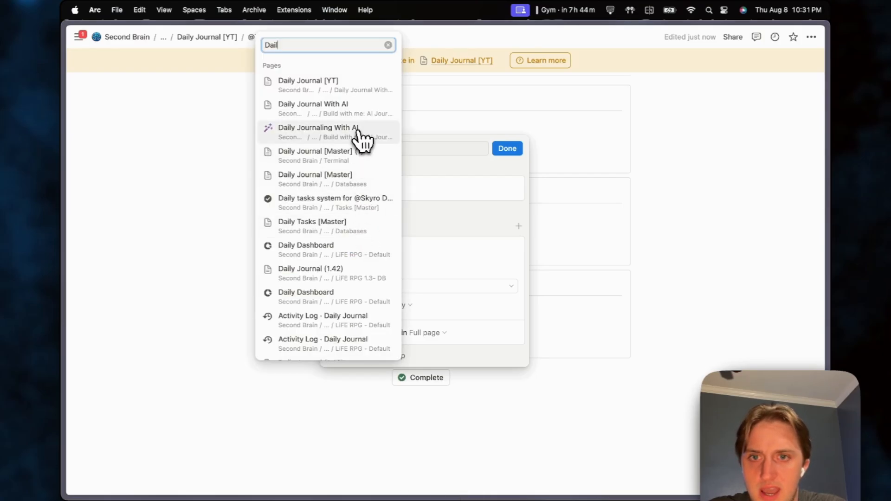
left_click(365, 110)
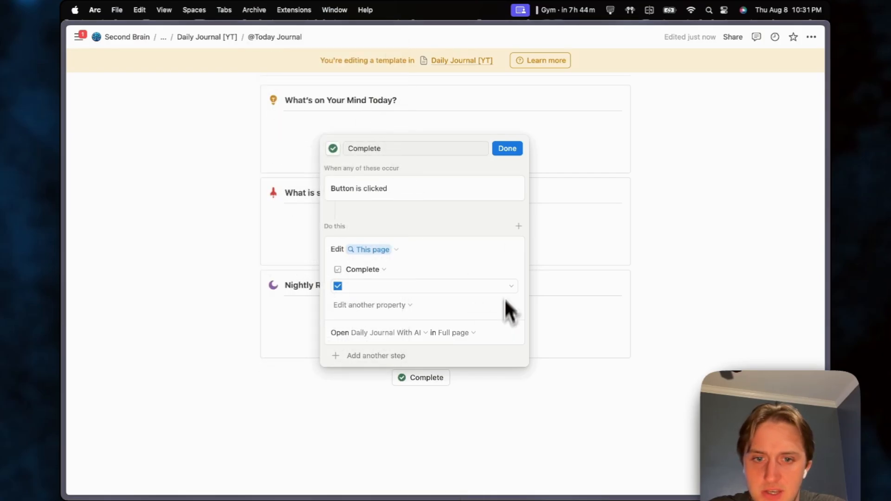
left_click(508, 150)
Leave the template and go back to the Daily Journal With AI page
scroll(518, 223, "up", 5)
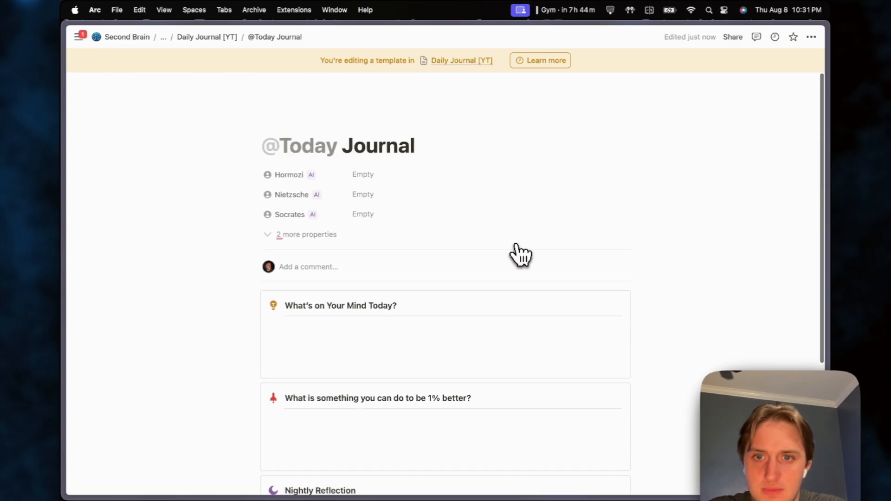
left_click(214, 38)
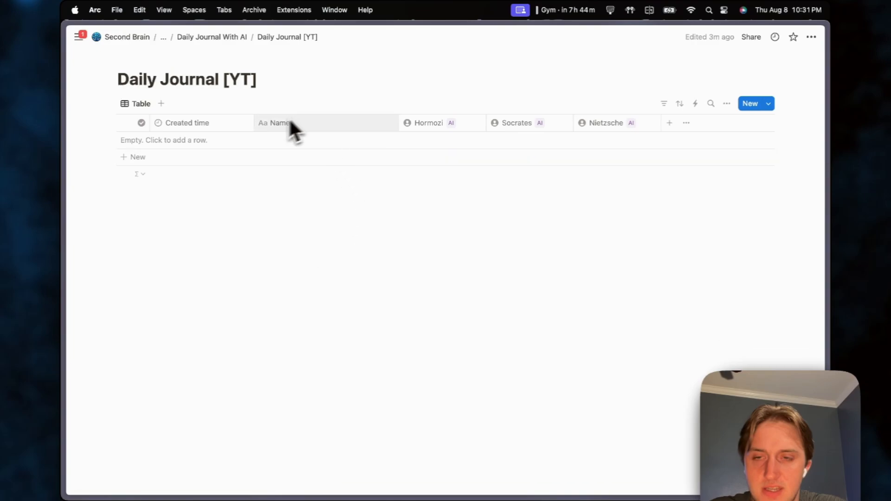
left_click(244, 40)
Give the Daily Journal With AI page a purple magic-wand icon
left_click(288, 98)
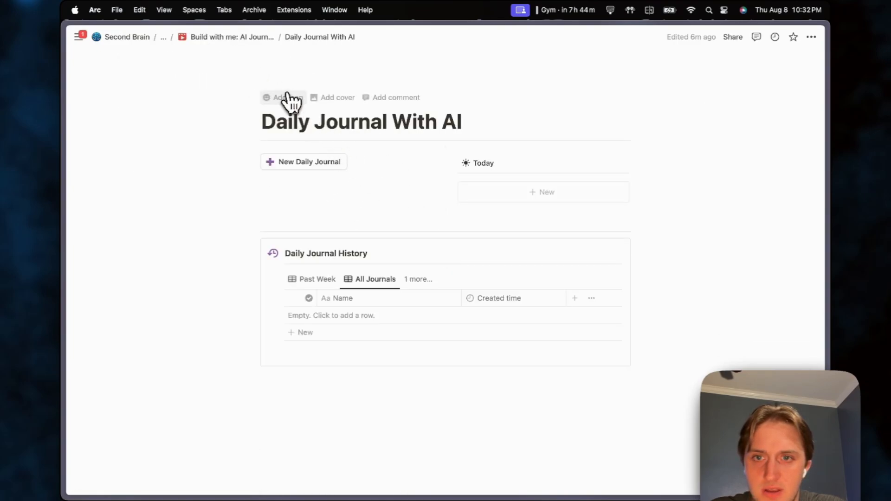
left_click(285, 128)
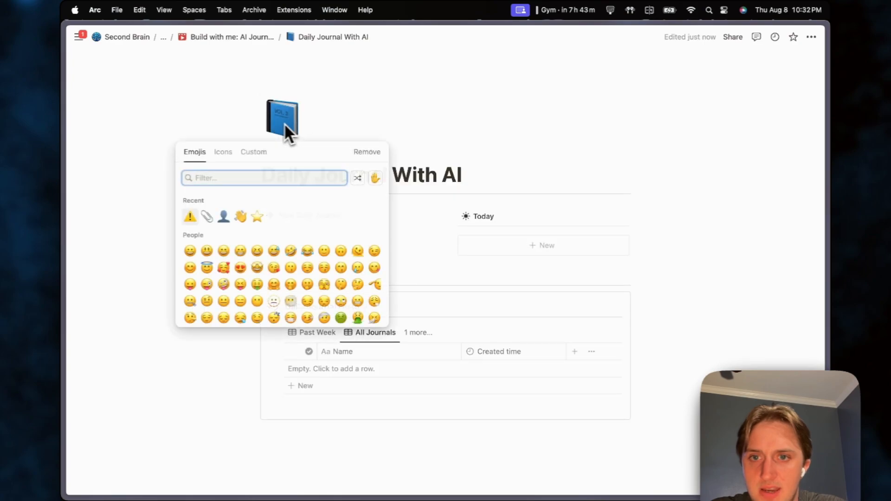
left_click(263, 129)
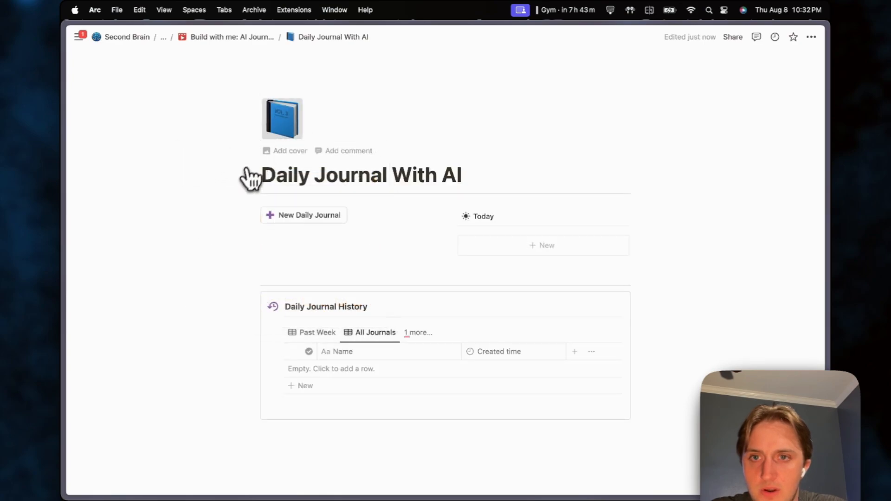
left_click(281, 135)
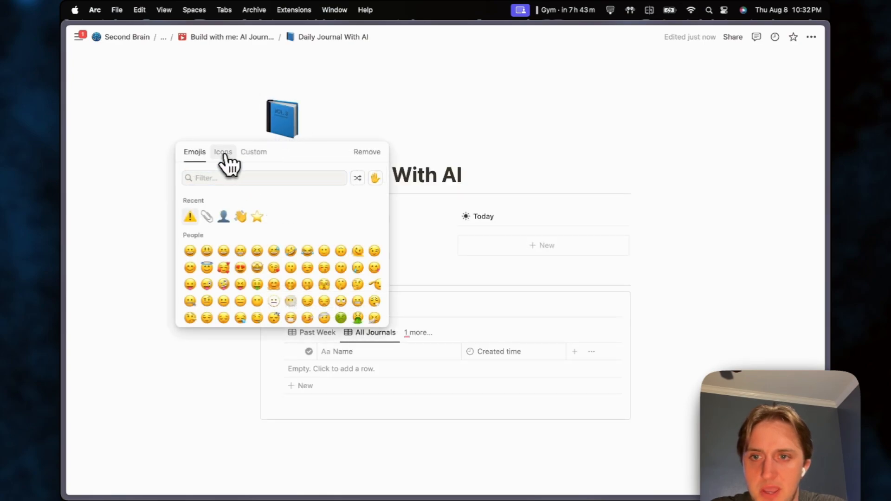
type("magi")
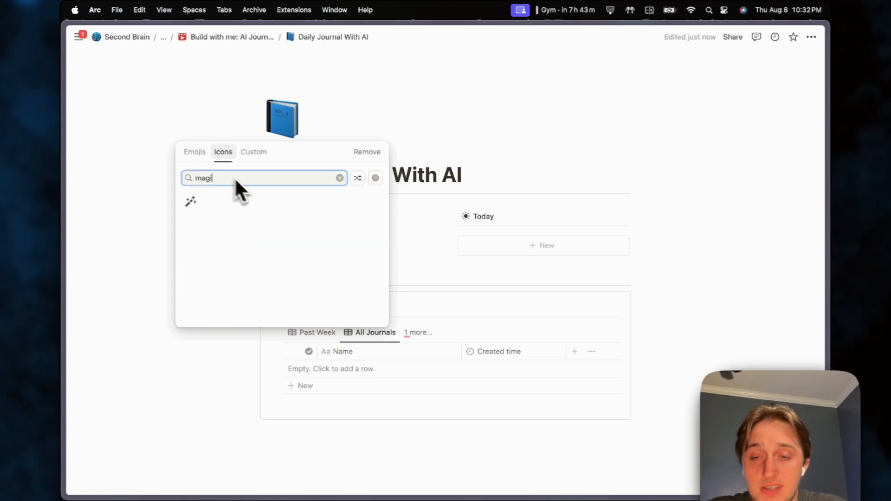
mouse_move(188, 203)
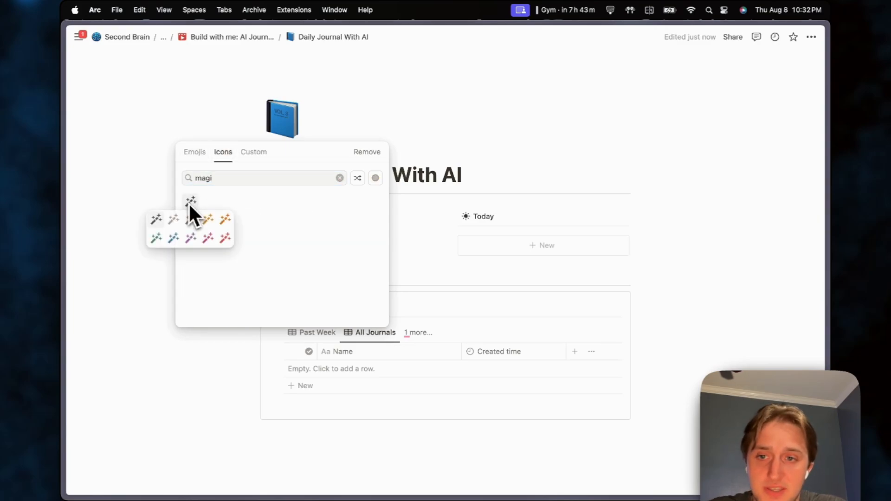
left_click(191, 239)
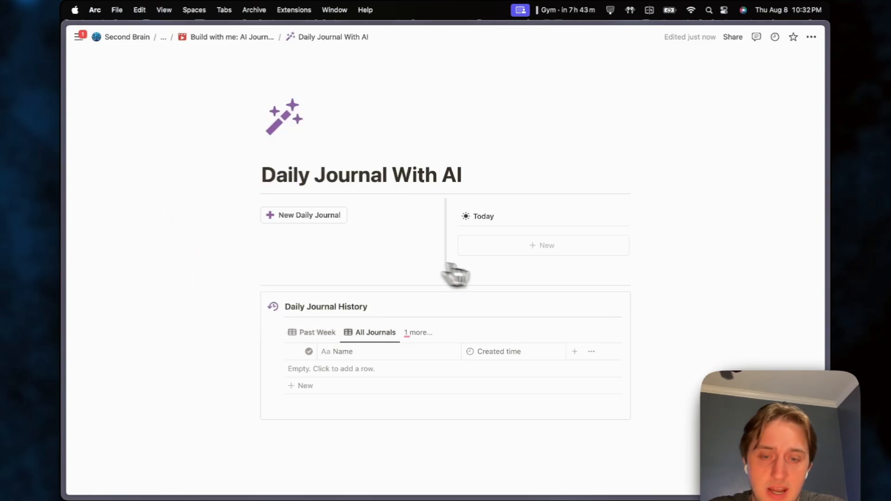
scroll(510, 281, "down", 2)
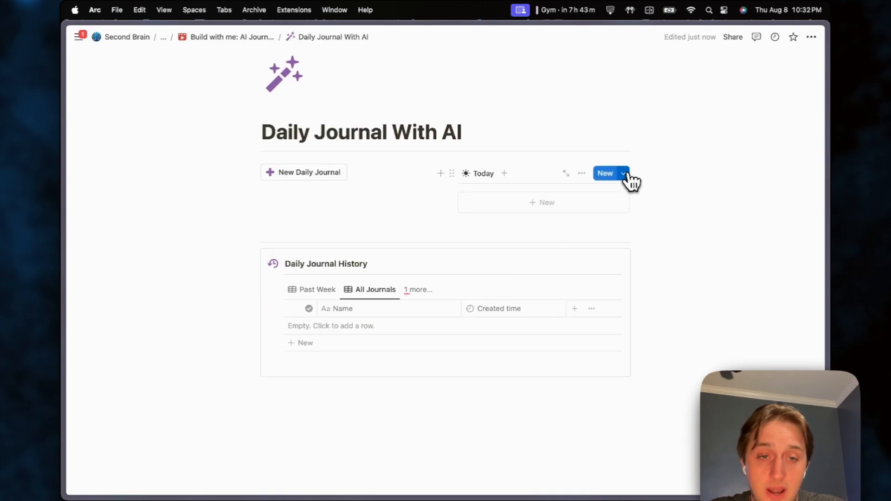
left_click(624, 175)
left_click(694, 211)
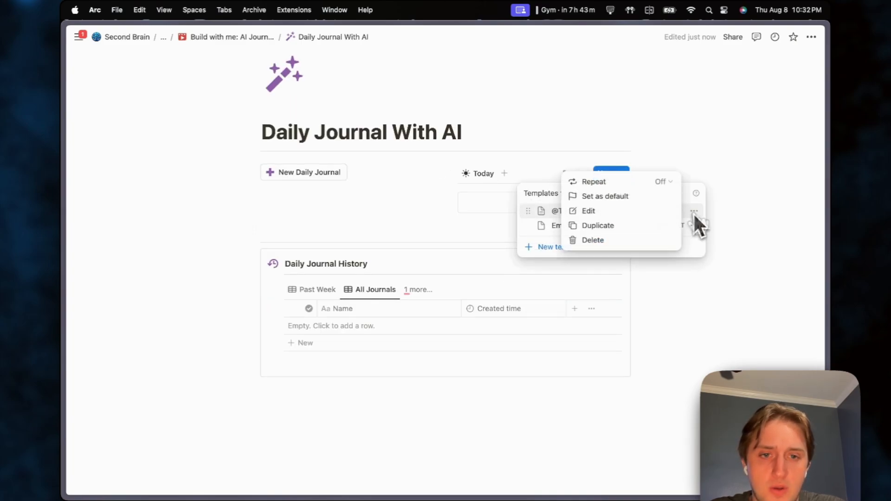
left_click(656, 214)
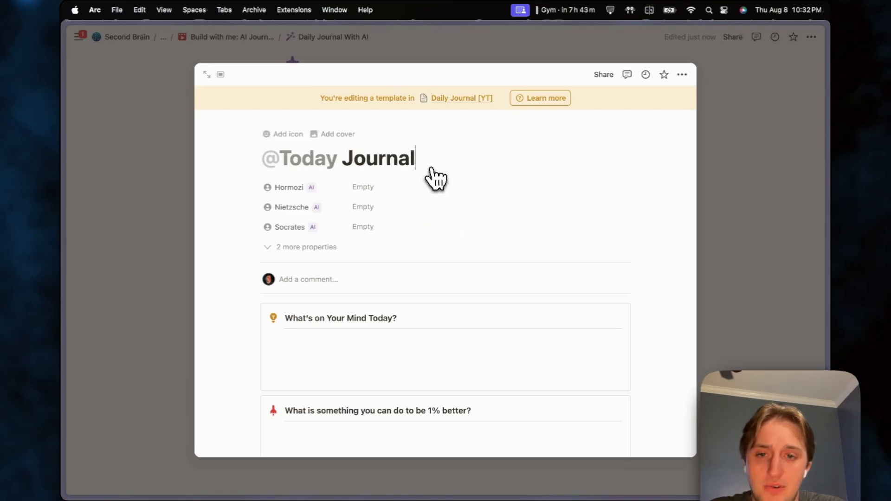
left_click(284, 134)
left_click(226, 215)
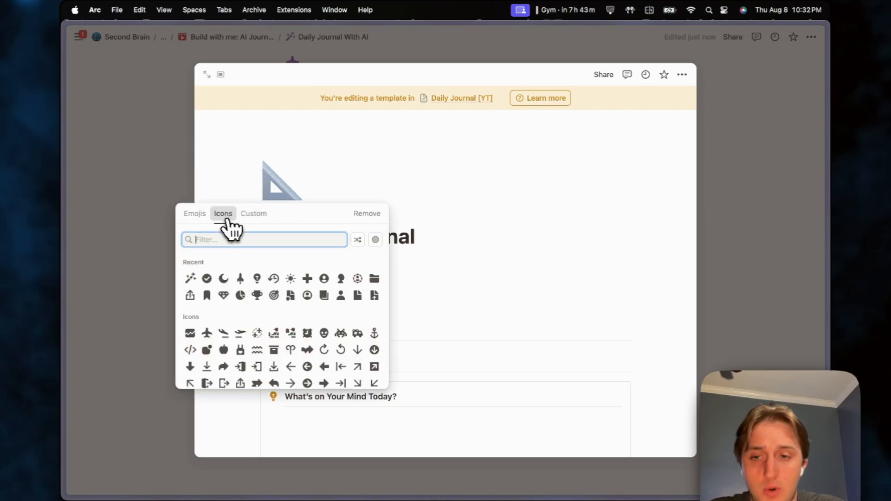
type("id")
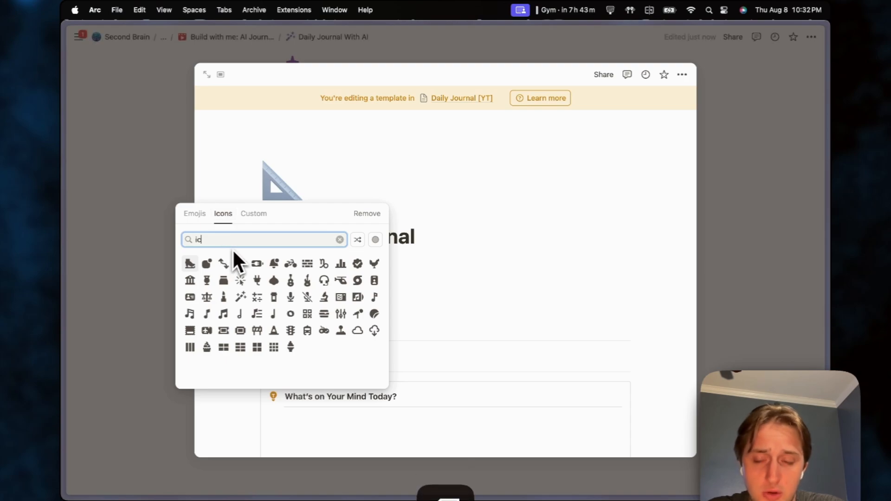
key("BackSpace")
key("BackSpace")
left_click(191, 278)
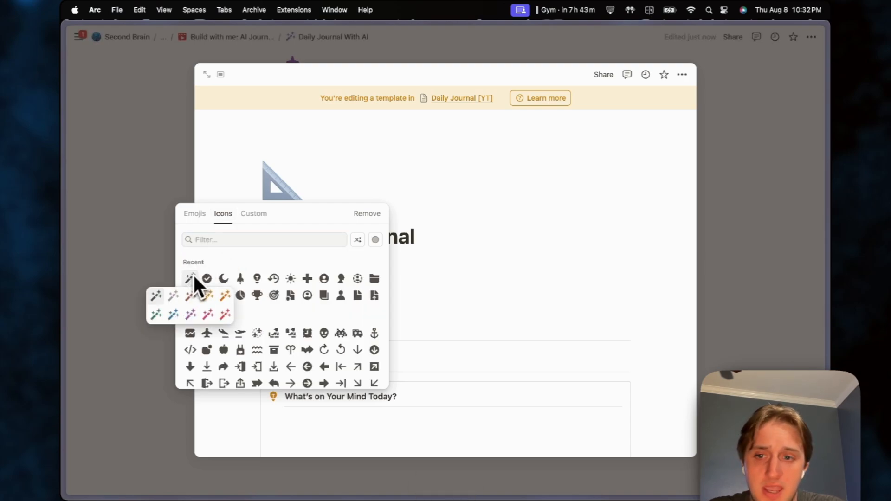
left_click(226, 240)
type("write")
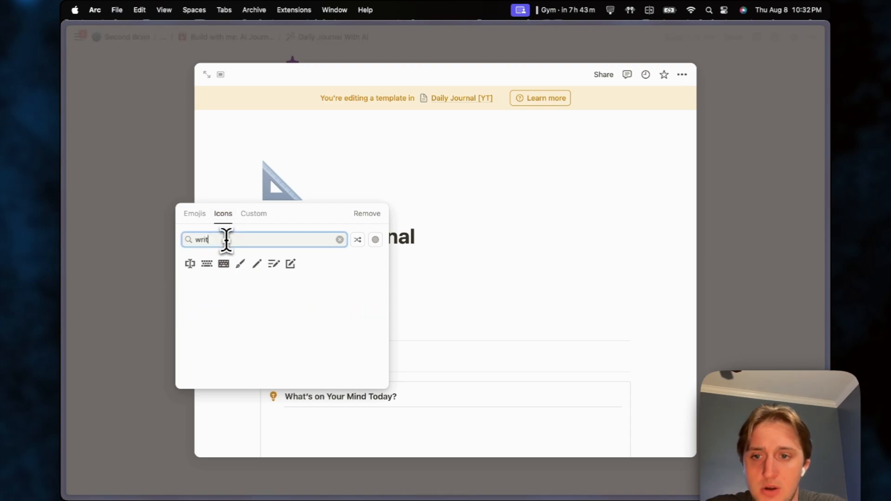
left_click(148, 167)
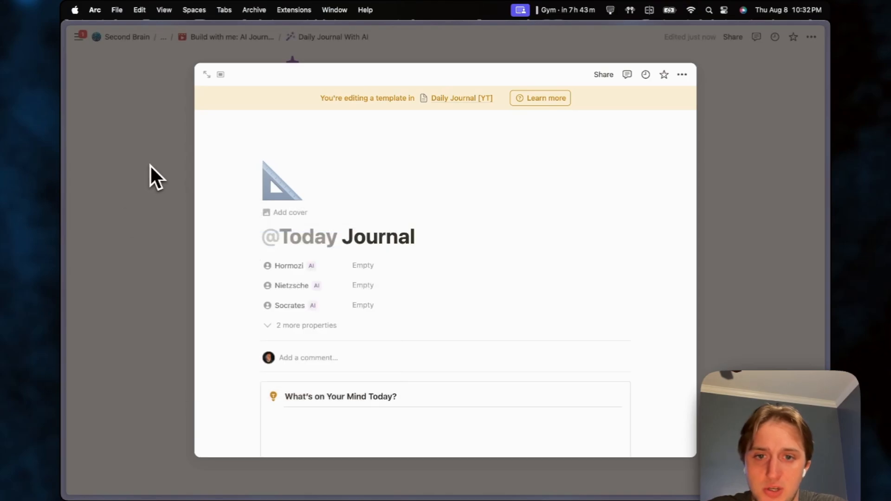
left_click(149, 164)
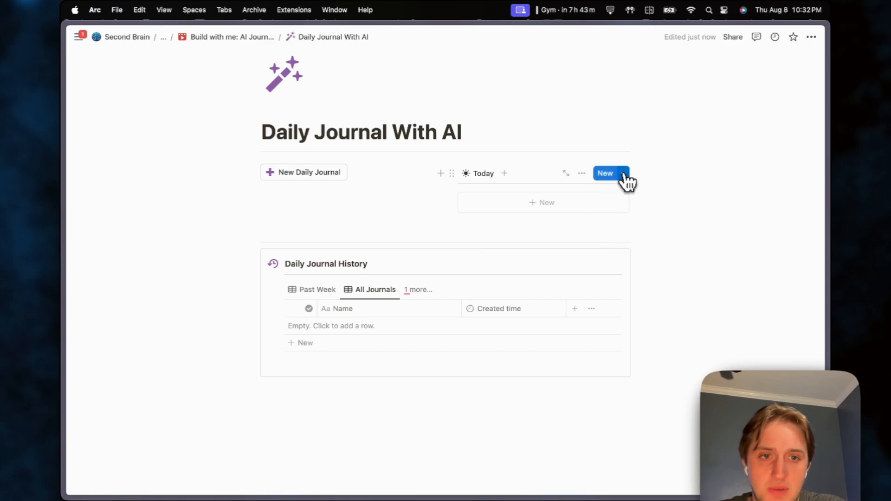
left_click(623, 174)
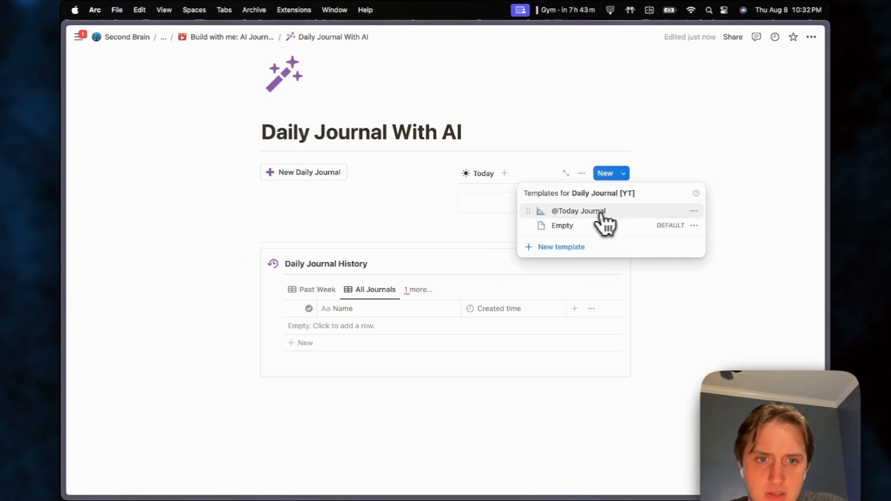
left_click(694, 211)
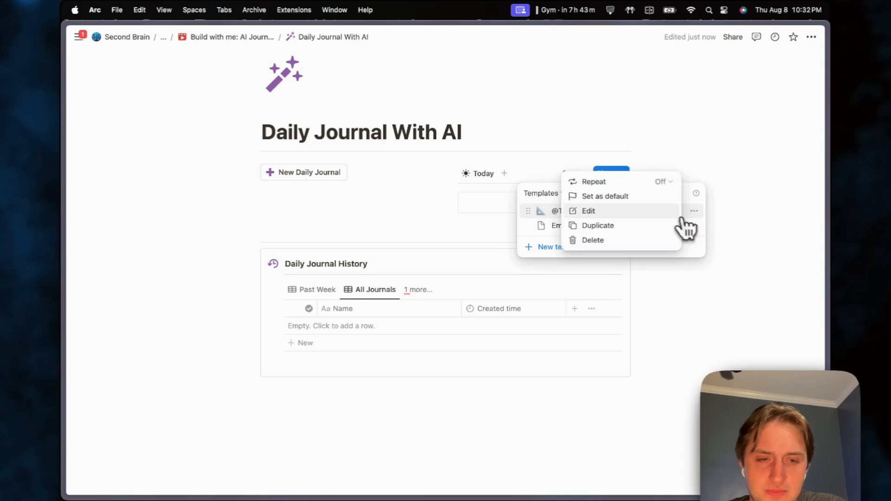
left_click(632, 215)
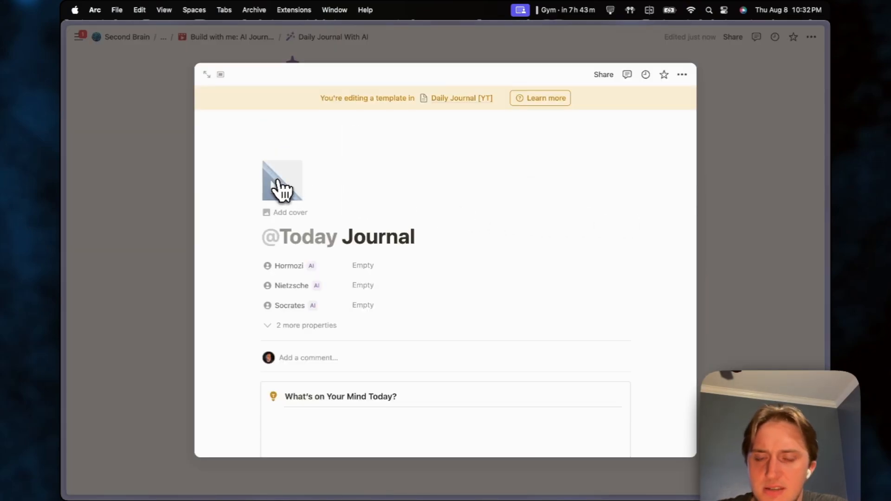
left_click(283, 188)
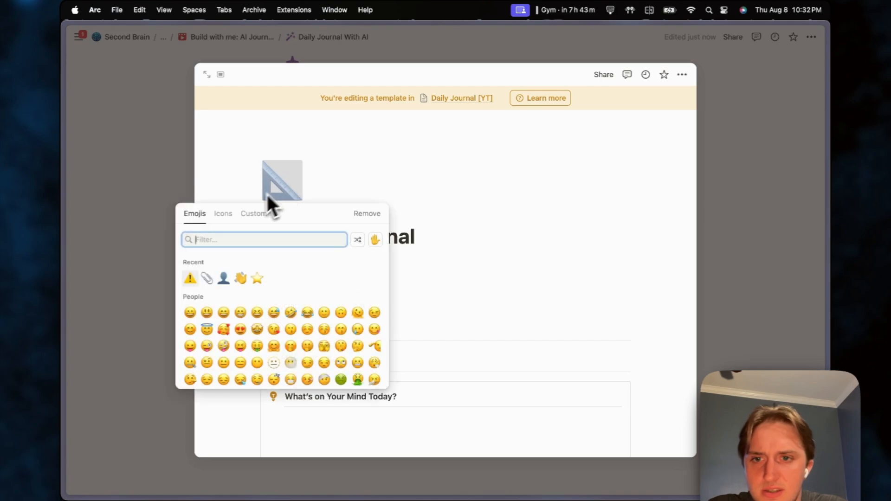
left_click(224, 215)
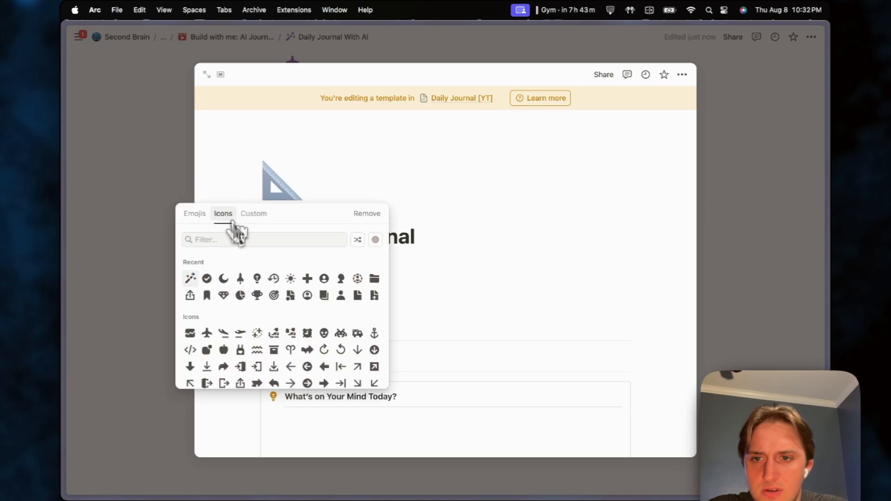
left_click(224, 240)
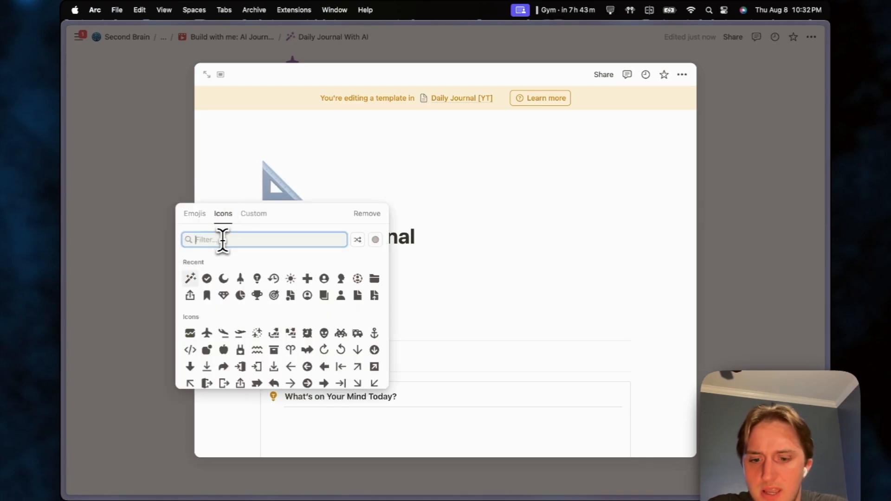
type("write")
left_click(258, 266)
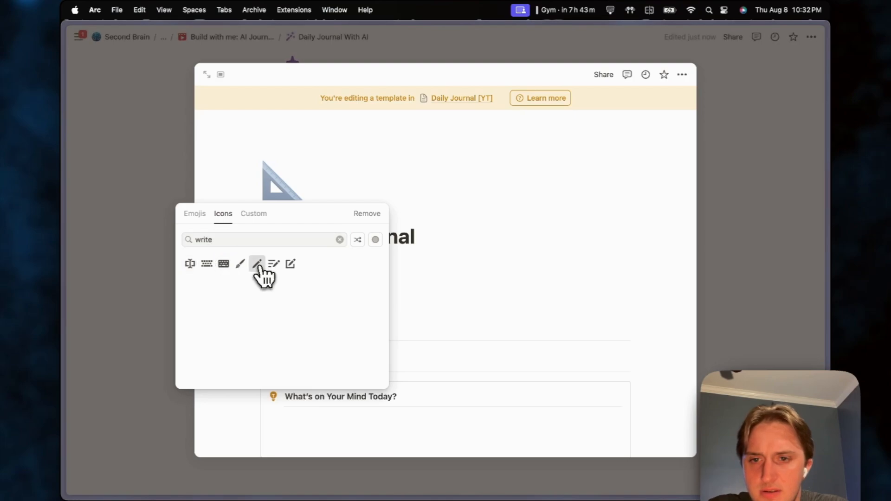
left_click(258, 300)
scroll(353, 299, "down", 3)
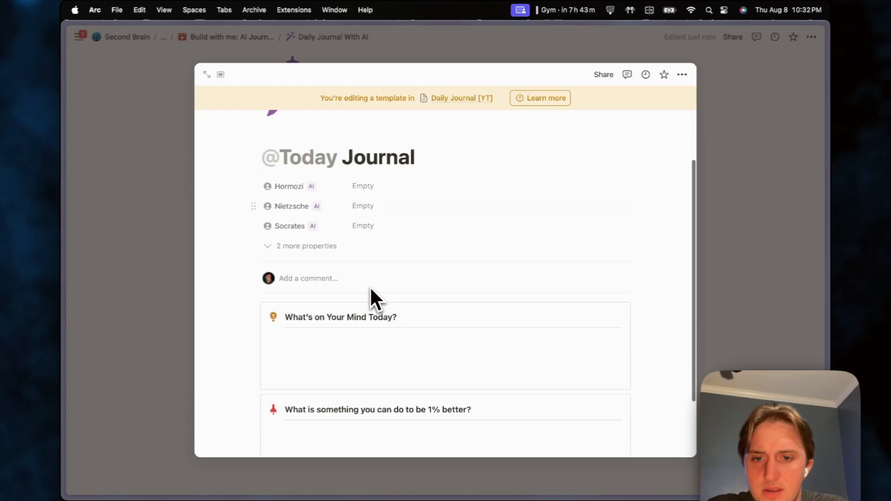
left_click(138, 305)
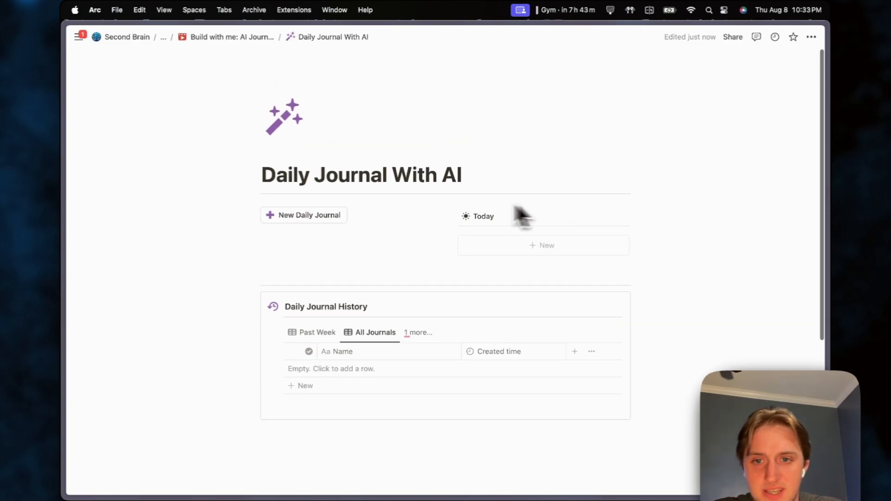
left_click(306, 218)
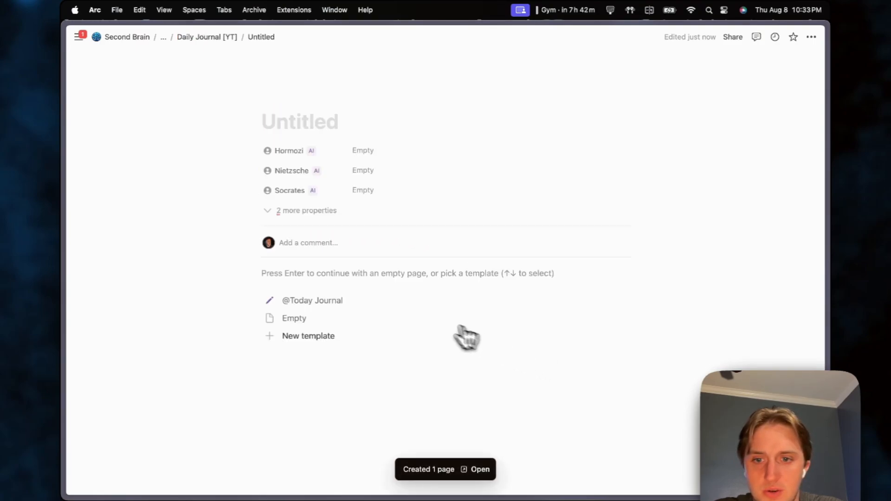
left_click(403, 312)
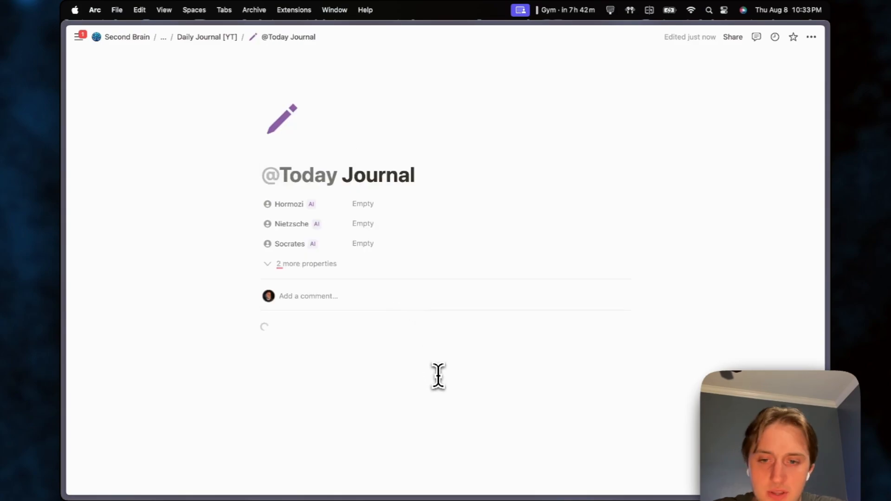
Write "I ate 26 gold fish today and I'm scared their swimming in my stomach hatching more goldfish." under What's on Your Mind Today?
left_click(461, 292)
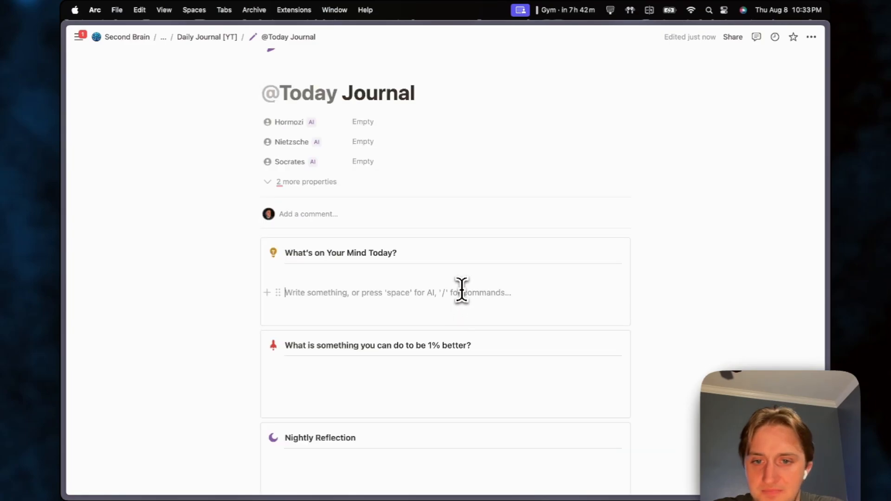
scroll(462, 290, "down", 3)
scroll(462, 290, "down", 2)
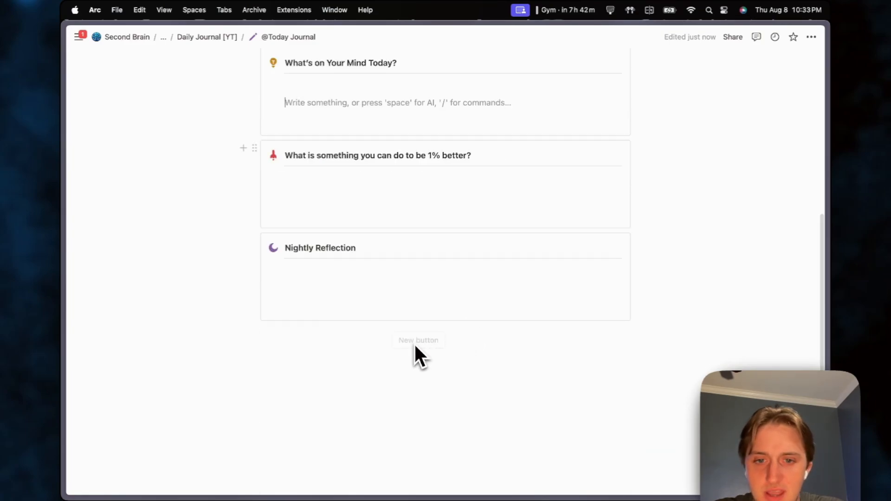
scroll(448, 274, "up", 5)
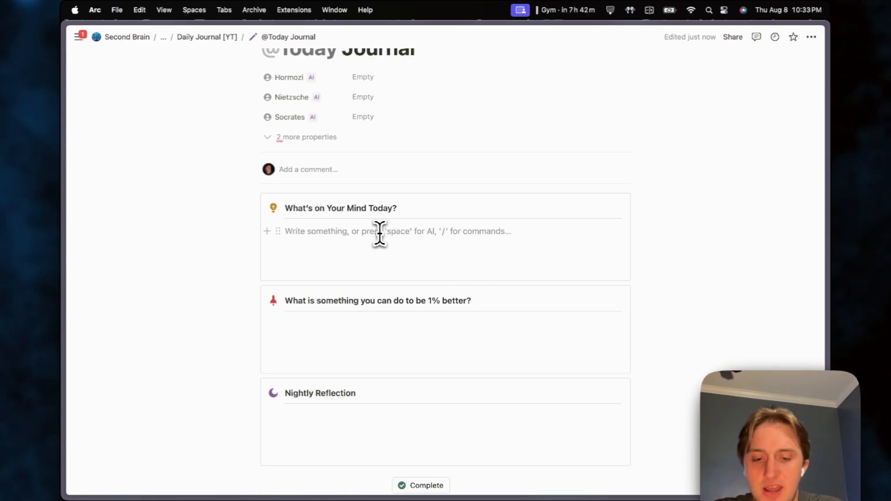
type("I ate 26")
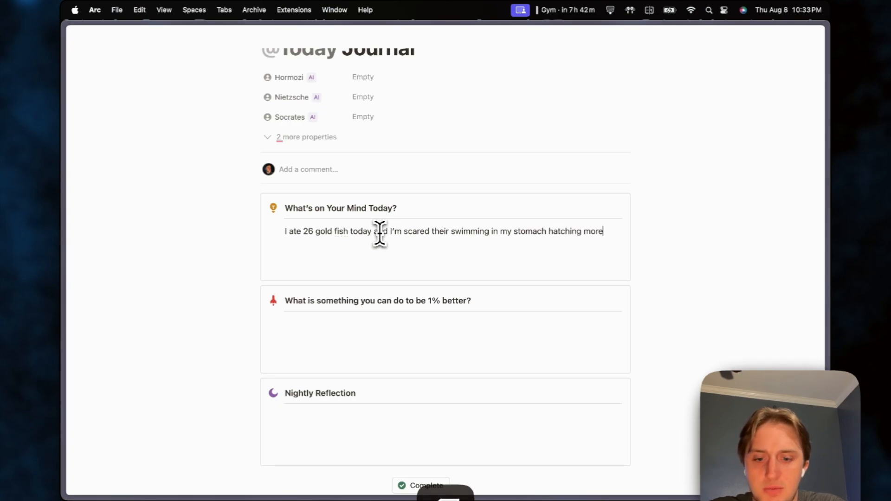
type("goldfish.")
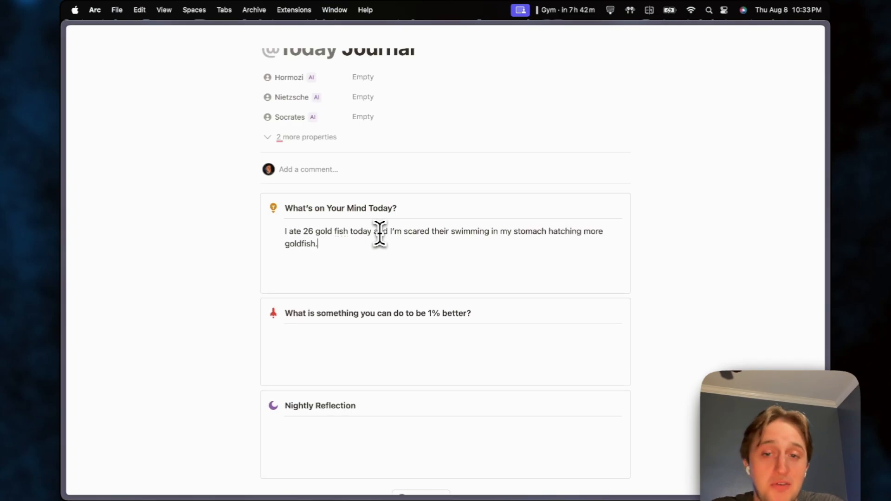
Generate the AI feedback for the entry's Hormozi property
scroll(525, 186, "up", 4)
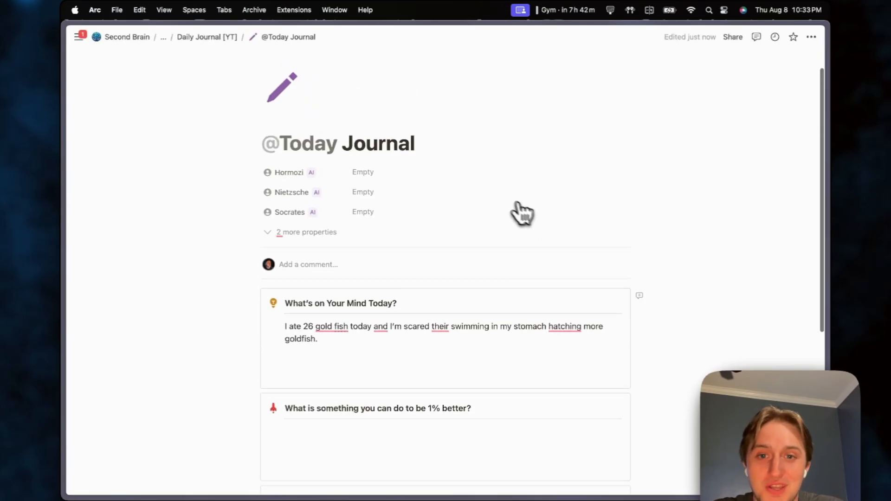
left_click(623, 172)
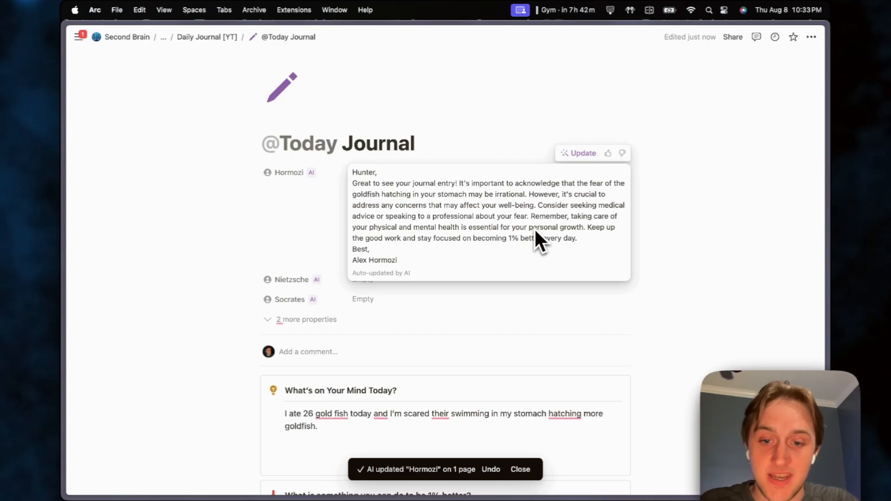
left_click(684, 316)
scroll(567, 306, "down", 4)
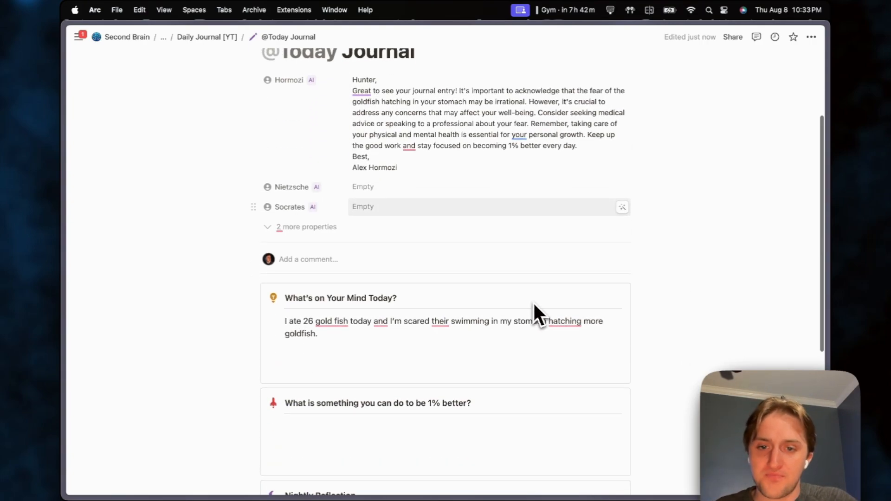
Mark the goldfish journal entry as complete with the entry's own completion control below Nightly Reflection
scroll(534, 305, "up", 3)
scroll(501, 314, "down", 10)
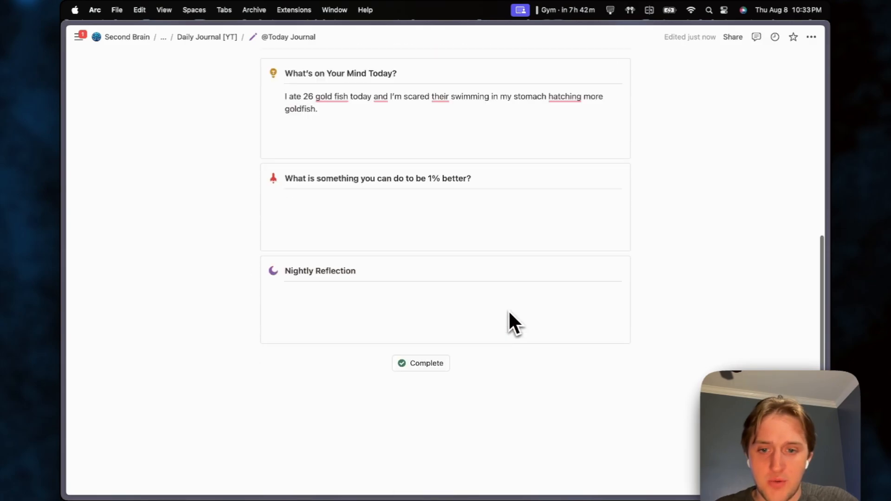
left_click(420, 322)
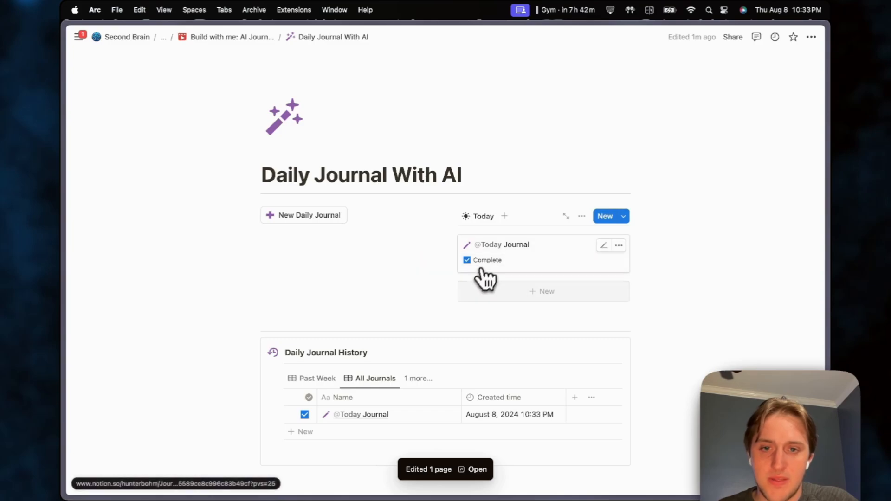
scroll(475, 290, "down", 1)
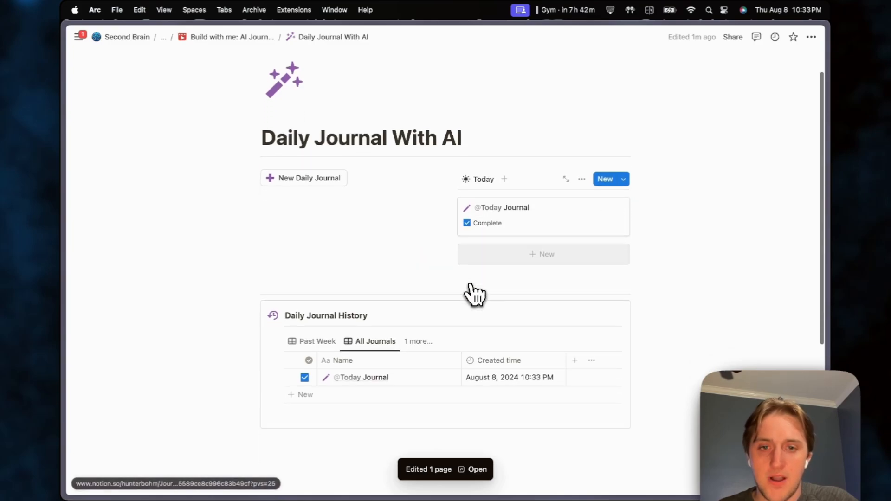
left_click(623, 180)
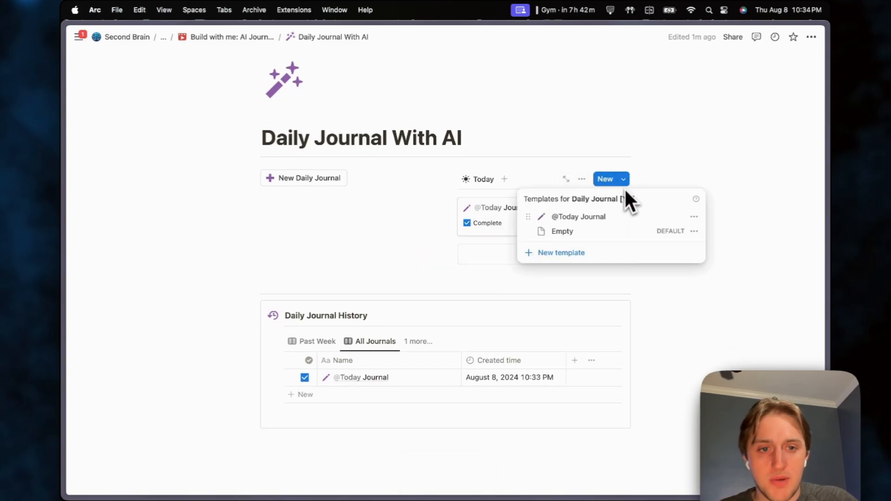
left_click(694, 218)
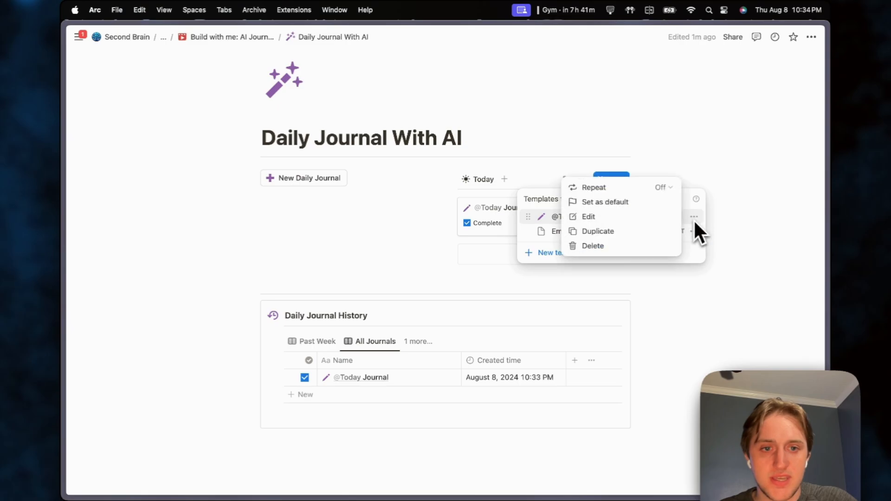
left_click(651, 204)
left_click(488, 261)
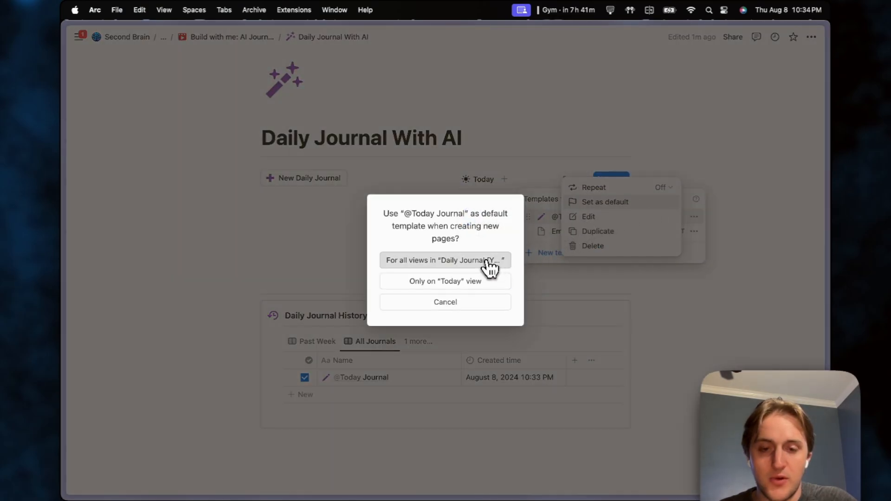
left_click(408, 267)
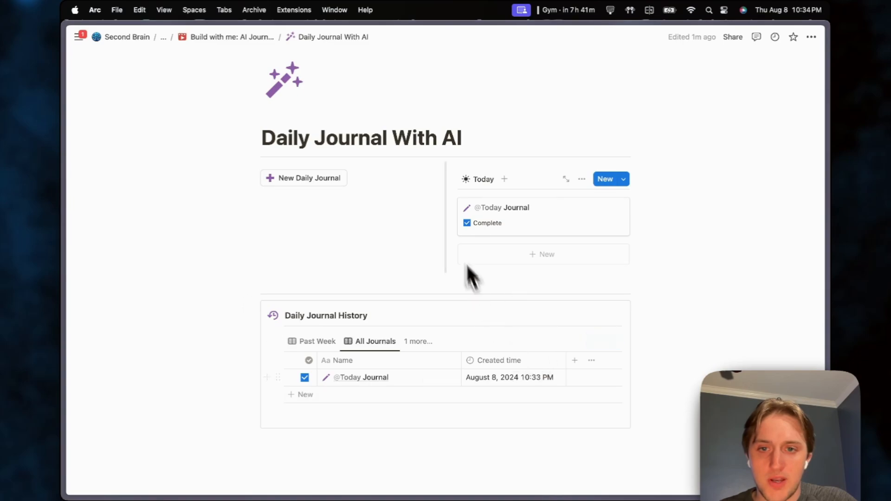
Create another daily journal entry from the Daily Journal With AI page to test the default template
left_click(329, 181)
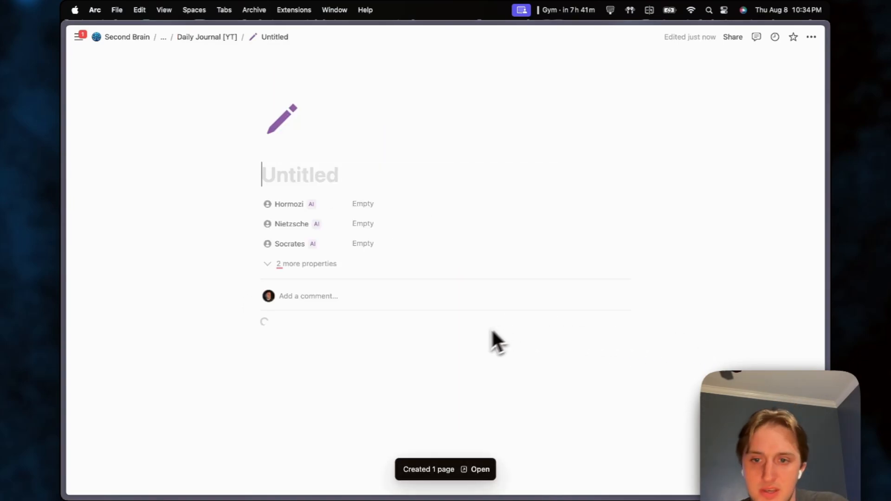
scroll(480, 344, "down", 2)
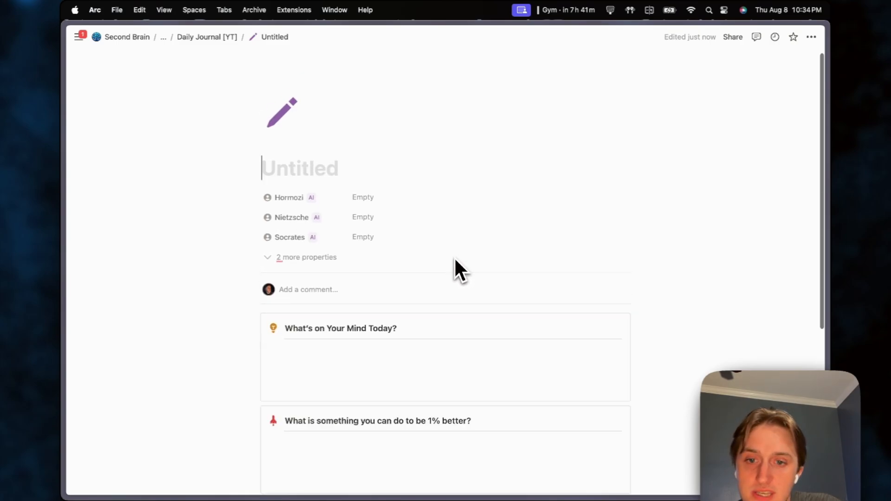
left_click(391, 315)
scroll(384, 304, "up", 2)
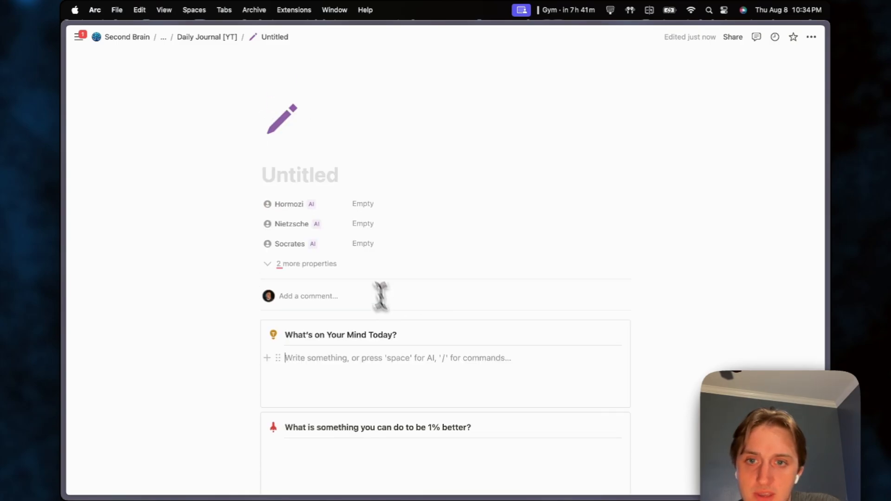
left_click(295, 175)
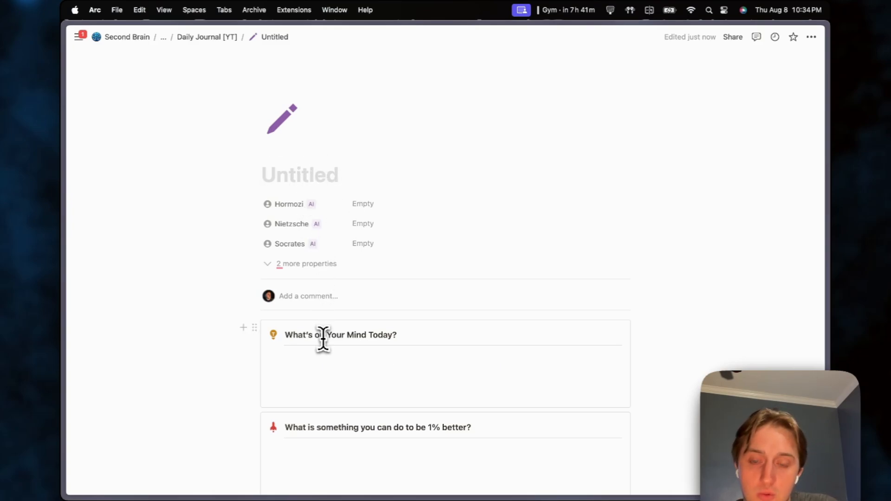
scroll(452, 430, "down", 3)
scroll(452, 430, "up", 3)
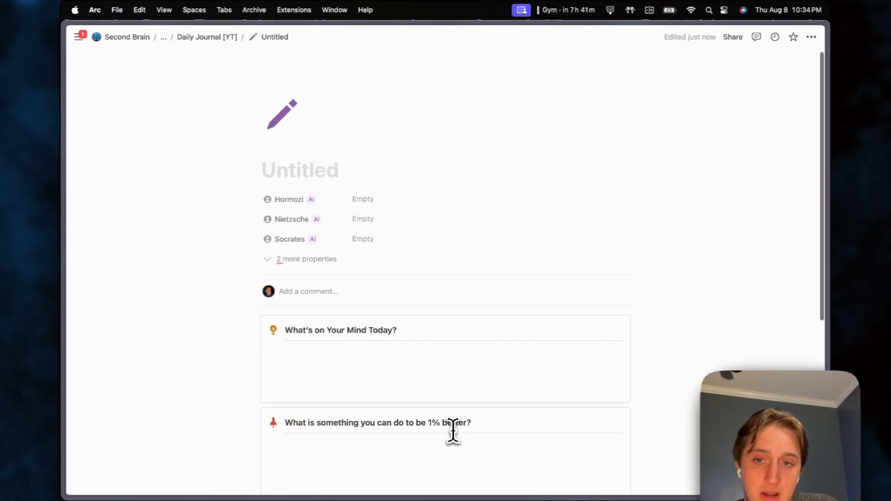
type("@")
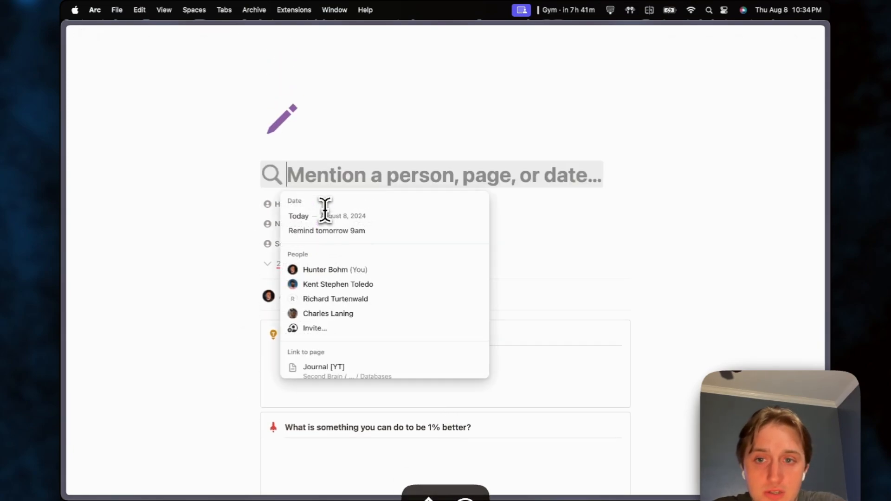
type("today")
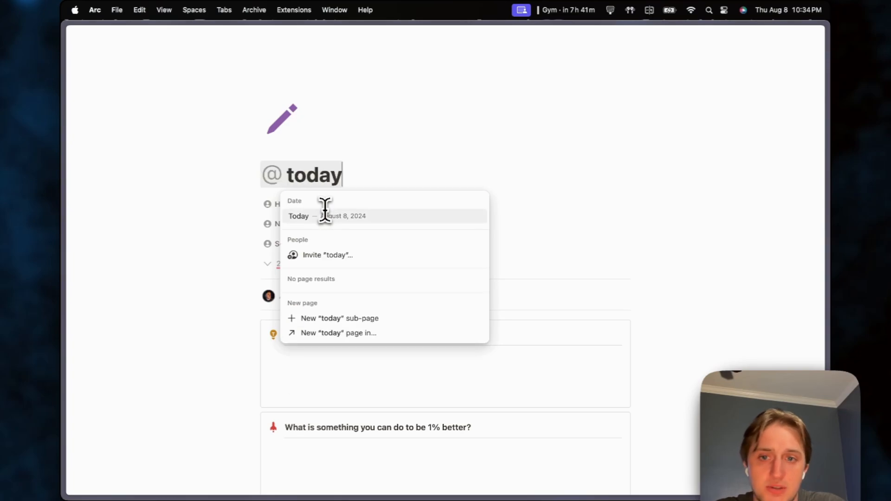
key("Return")
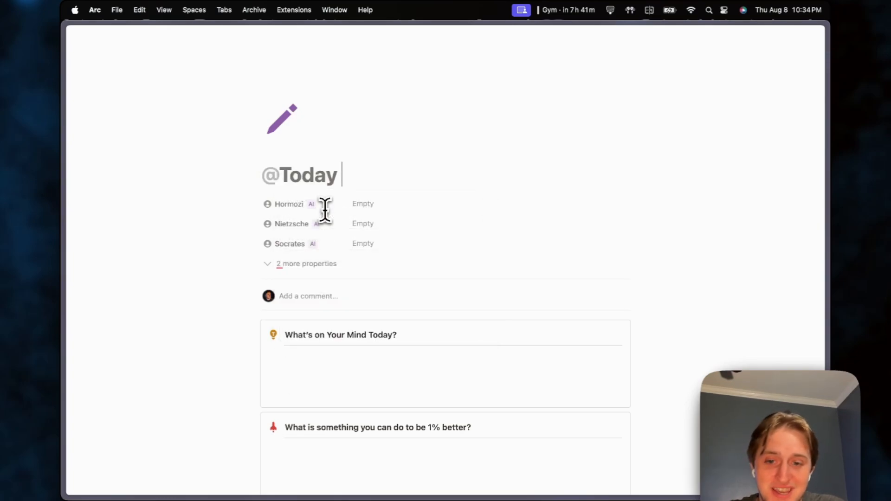
scroll(332, 410, "down", 6)
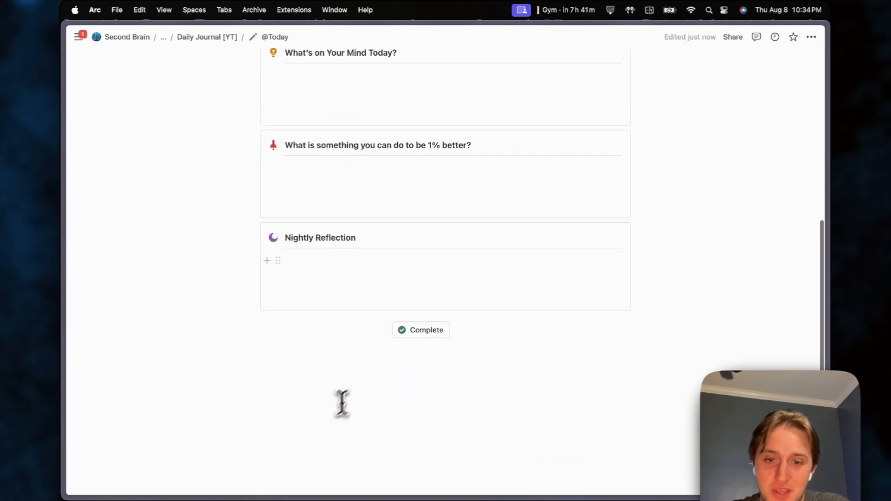
left_click(412, 332)
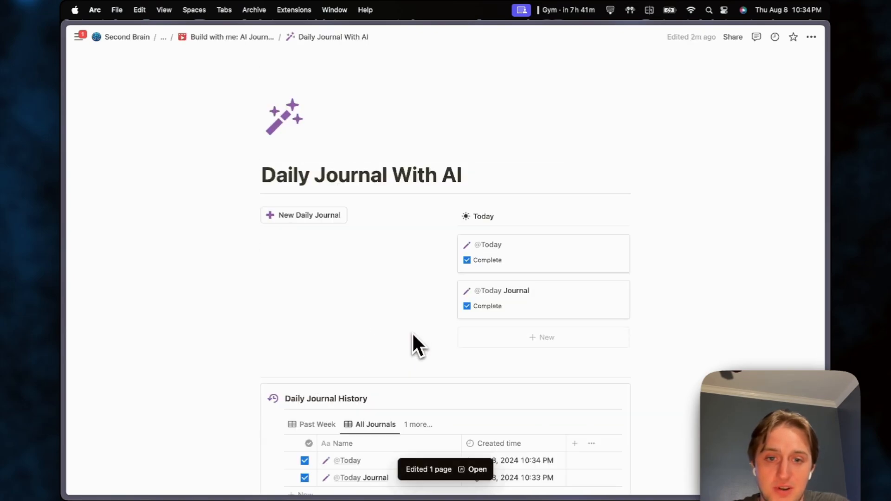